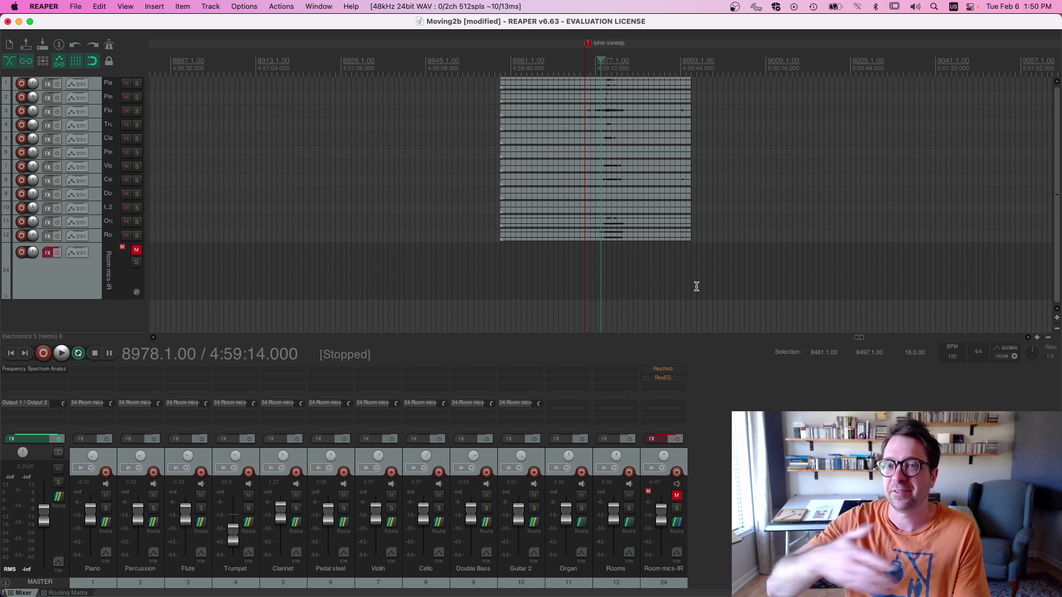
- Play the full mix from 8976.1.00, just after the sine-sweep marker, and stop playback
left_click(594, 67)
left_click(590, 68)
key("space")
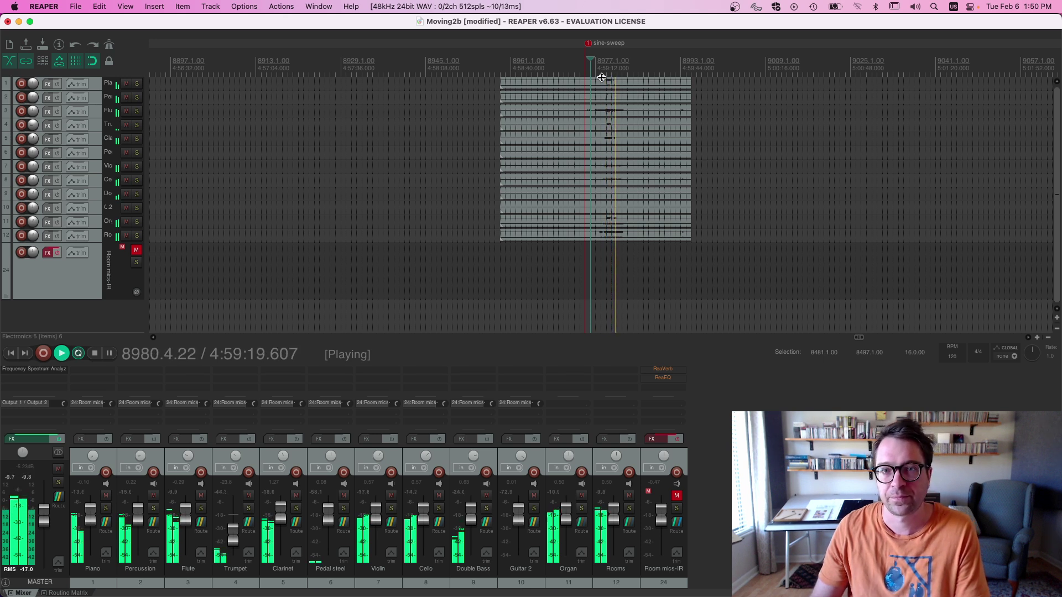
key("space")
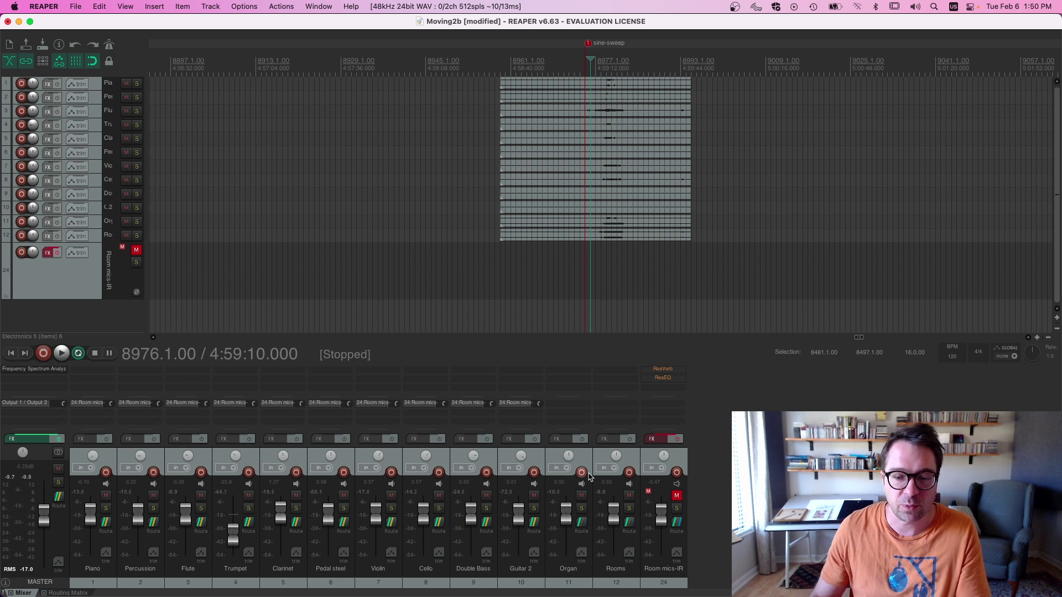
- Select the instrument tracks one after another in the mixer, going from Piano through to Organ, to review the sources
left_click(108, 457)
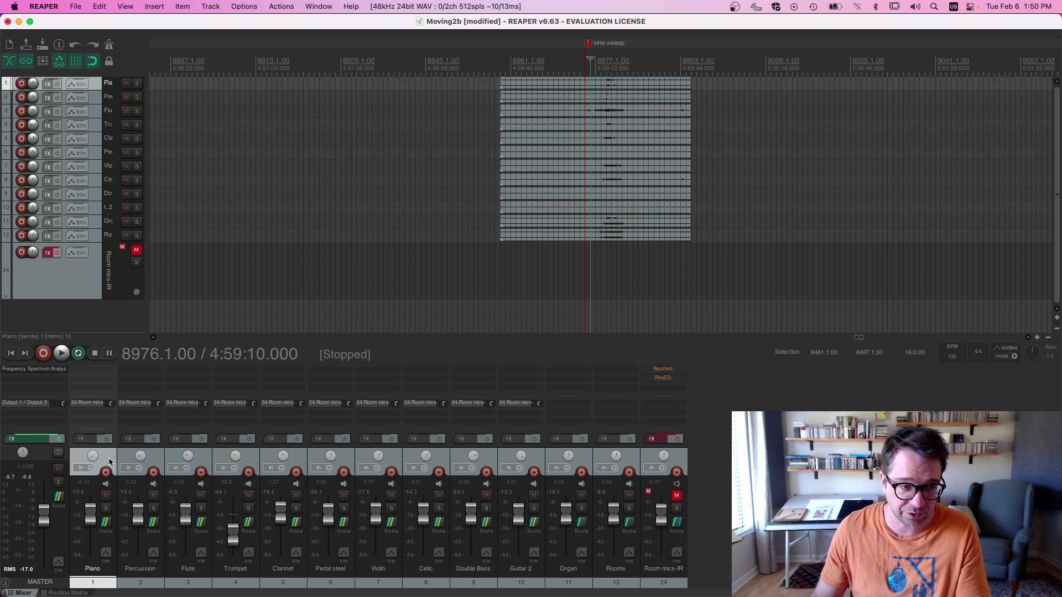
left_click(160, 459)
left_click(209, 459)
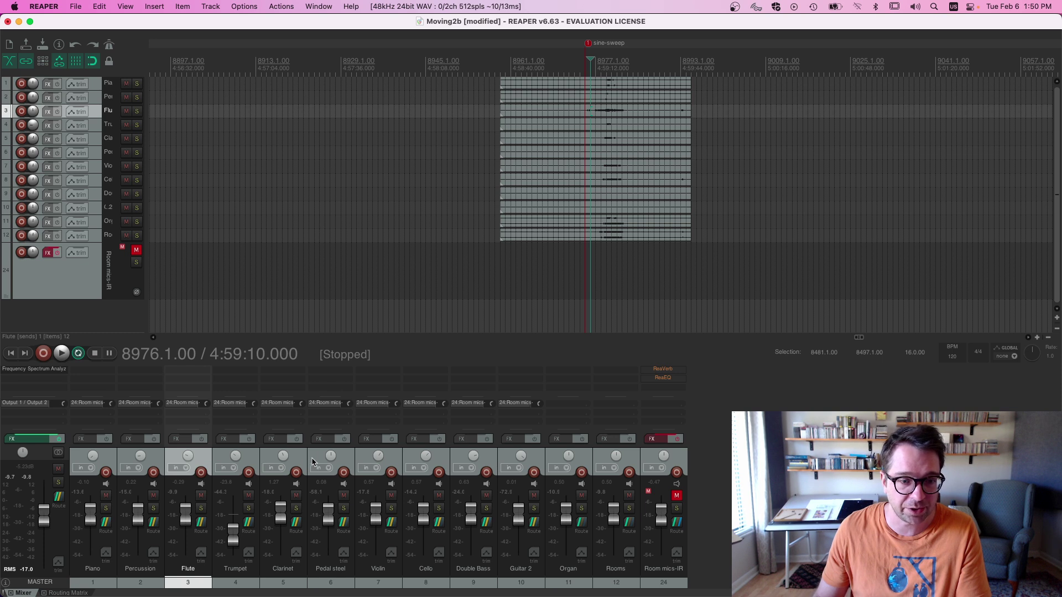
left_click(353, 460)
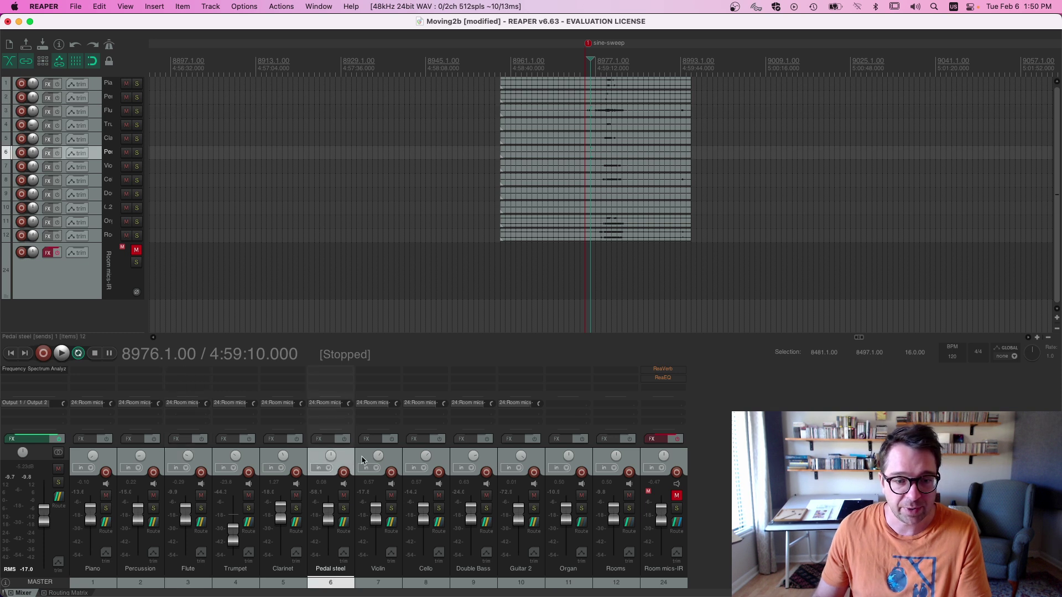
left_click(398, 459)
left_click(491, 459)
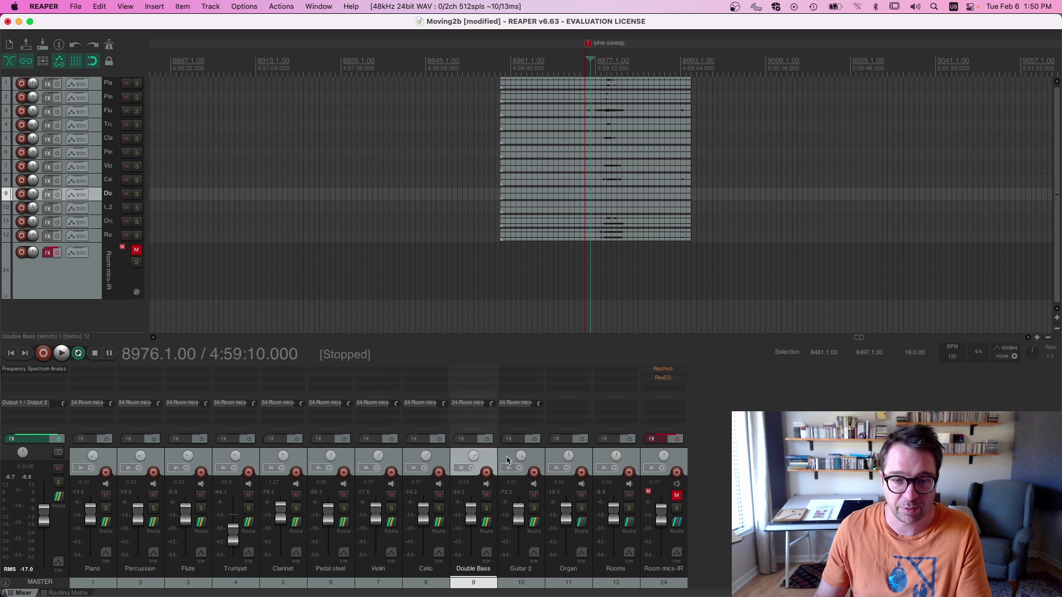
left_click(555, 460)
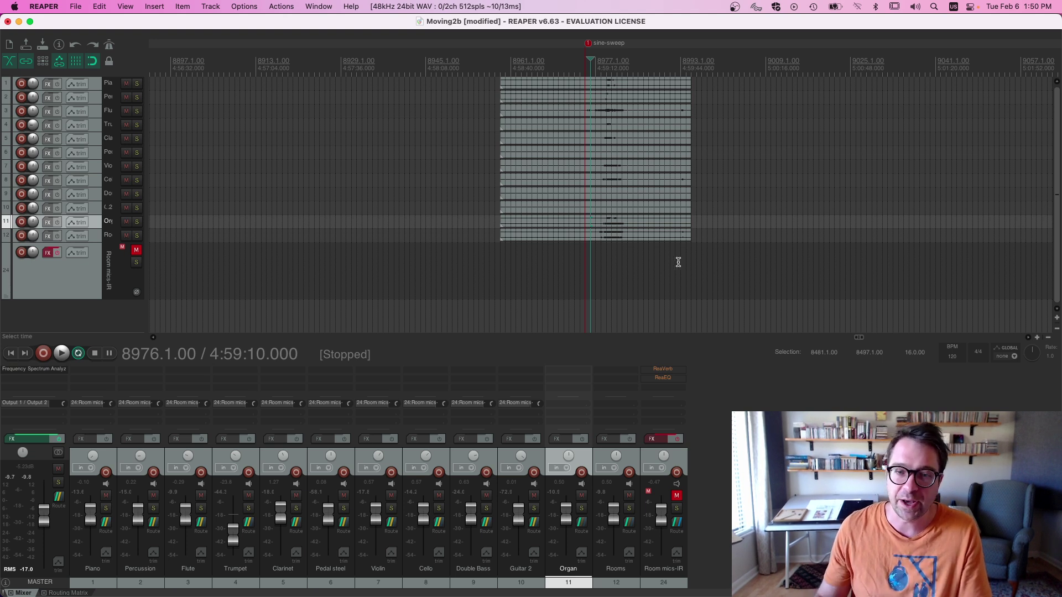
- Enlarge the Rooms track so its stereo waveform around the sine-sweep marker can be read
left_click(1037, 338)
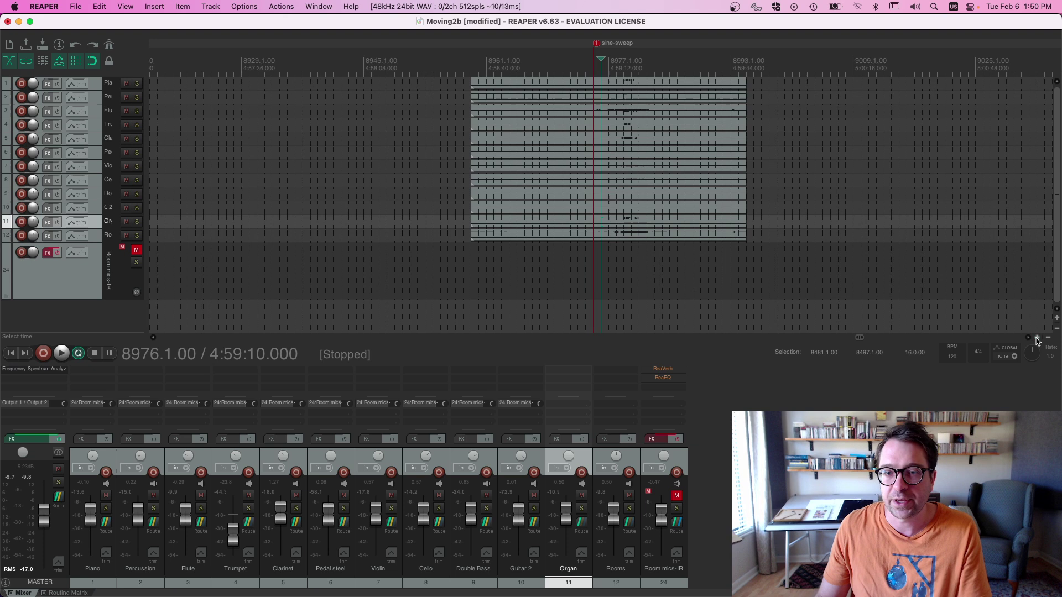
left_click(1037, 338)
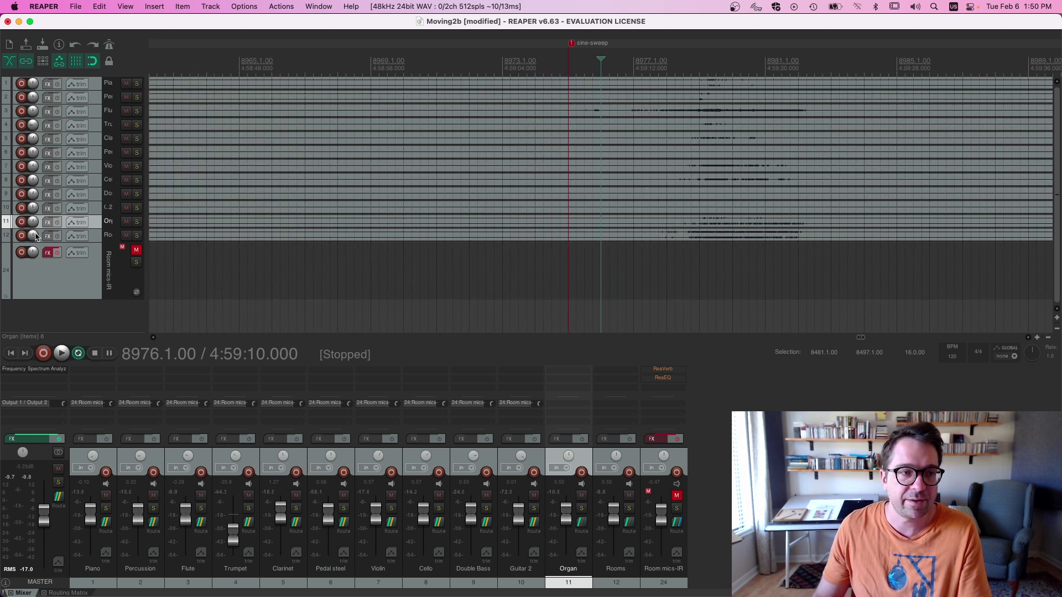
left_click_drag(95, 241, 95, 303)
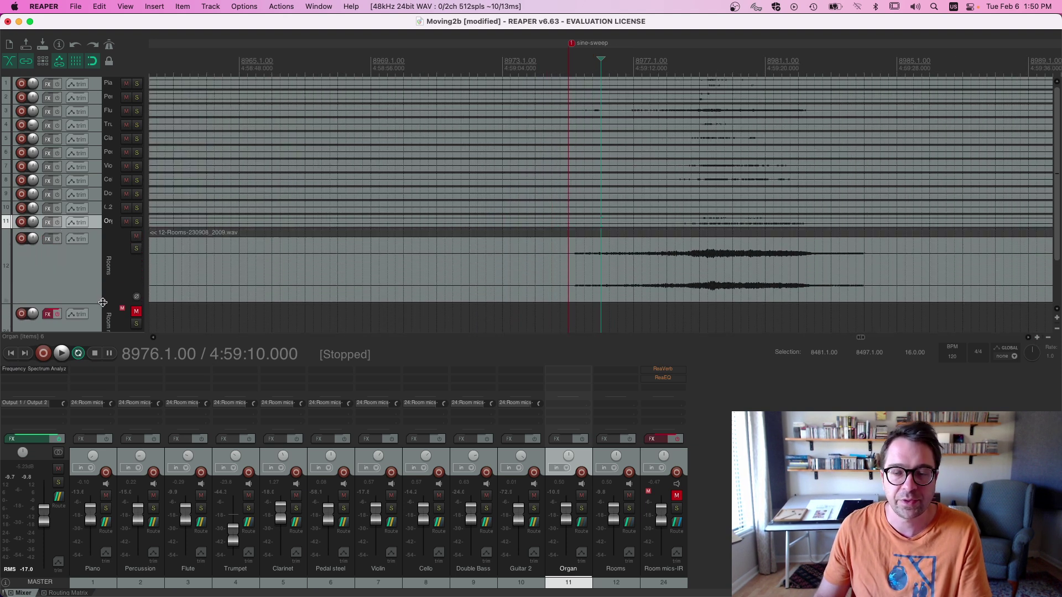
- Solo the Rooms track and audition it from 8976.4.00
left_click(625, 104)
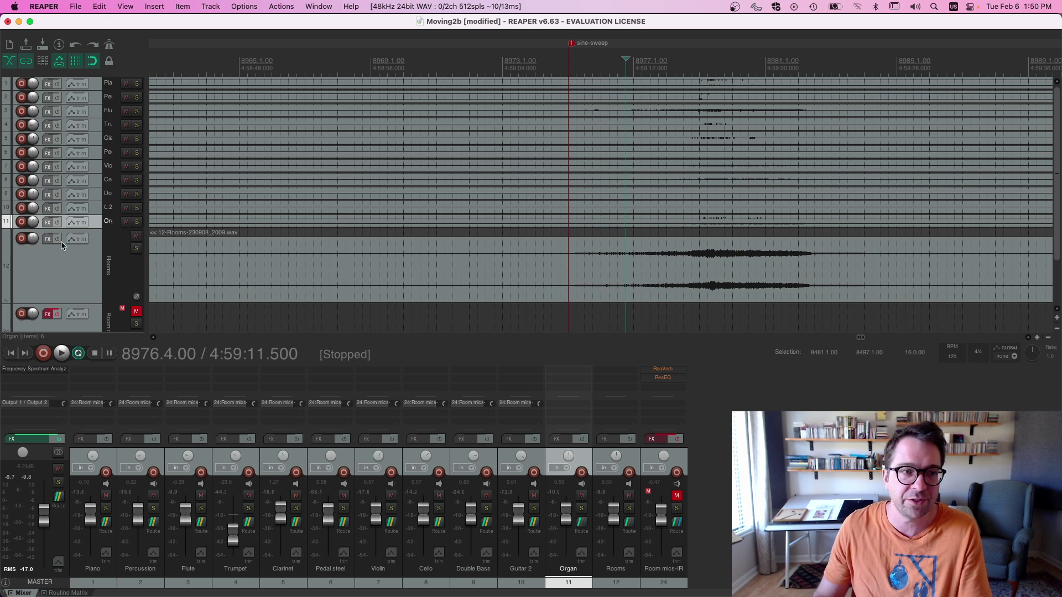
left_click(136, 249)
key("space")
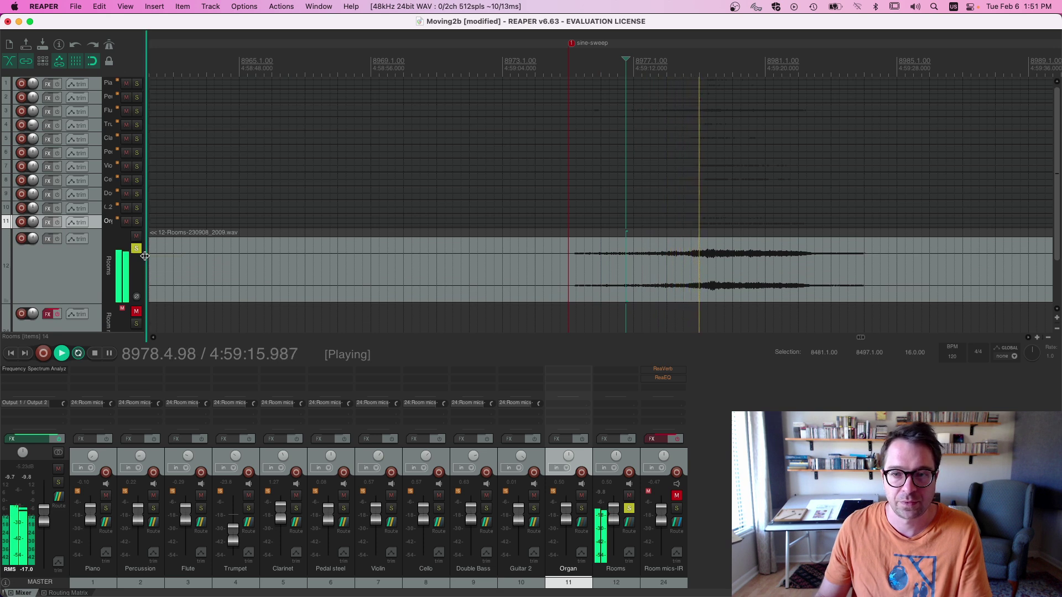
key("space")
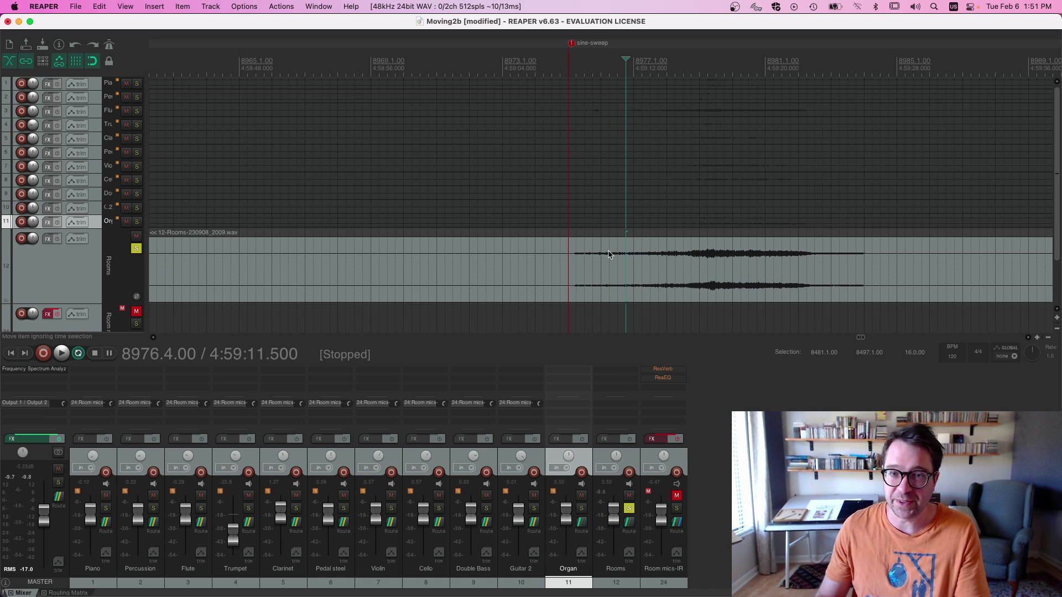
- Select the Rooms recording and set a time selection over the sweep from 8975.2.00 to 8984.1.00
left_click(576, 269)
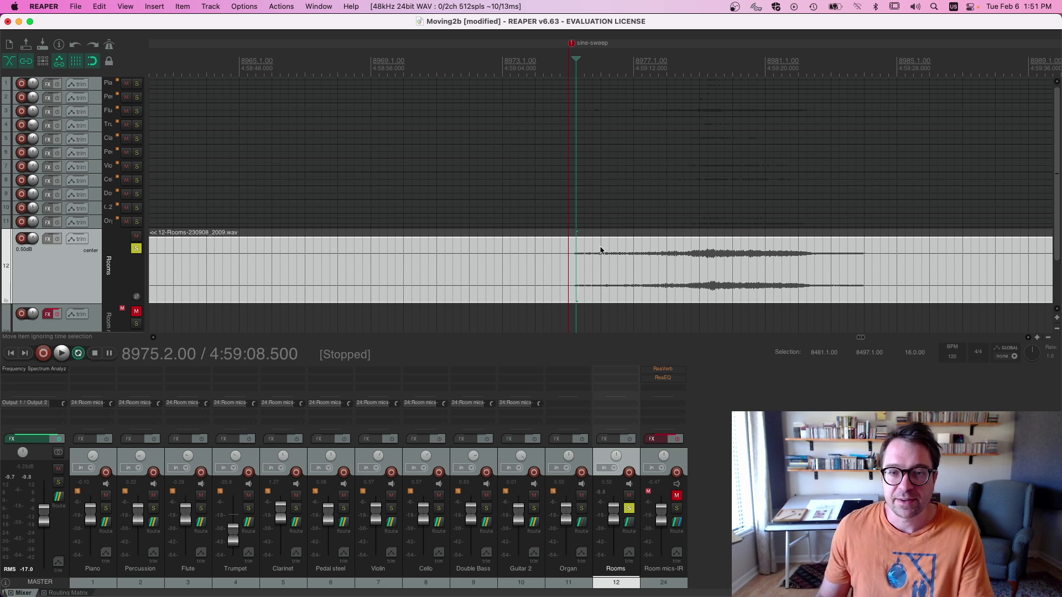
left_click_drag(575, 84, 866, 132)
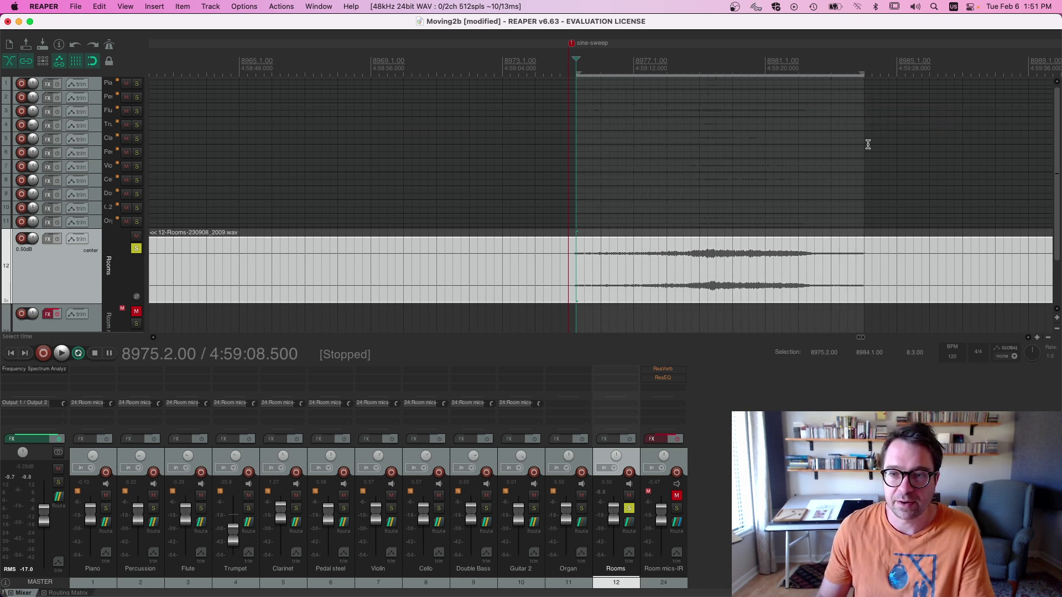
left_click(872, 250)
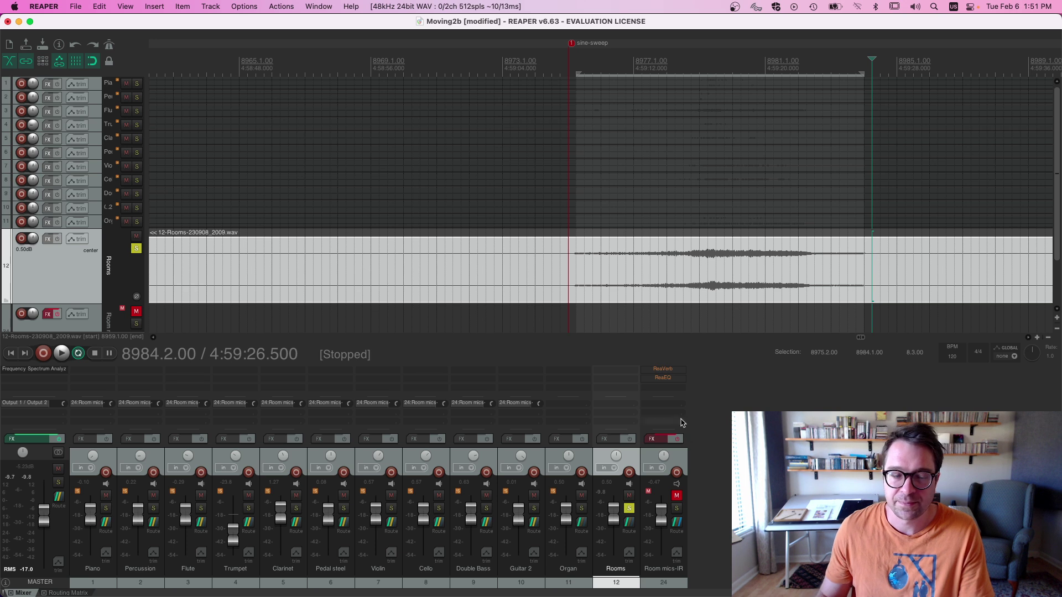
- Open ReaVerb on the Room mics-IR track and inspect the file path of its loaded impulse response
left_click(657, 380)
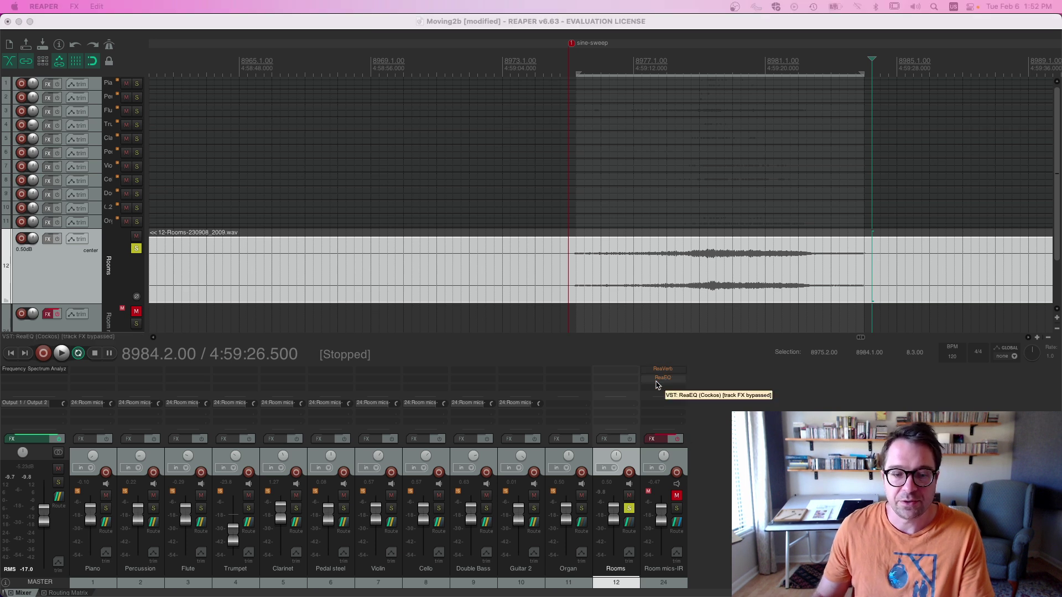
left_click(663, 368)
left_click_drag(354, 139, 283, 97)
mouse_move(504, 364)
left_mouse_down()
mouse_move(592, 431)
mouse_move(514, 385)
mouse_move(502, 364)
left_mouse_up()
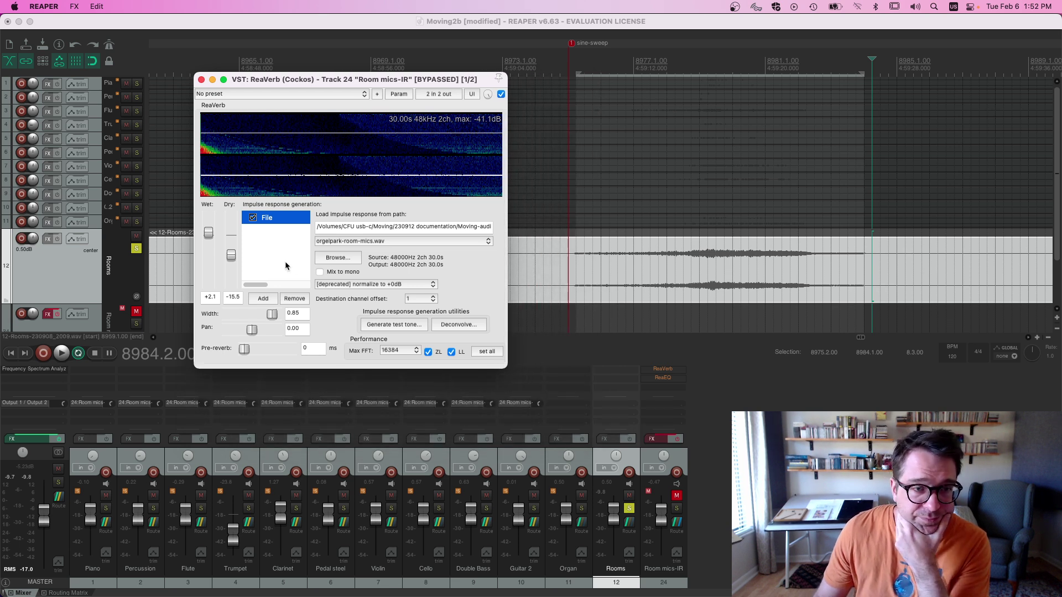
left_click_drag(351, 227, 516, 229)
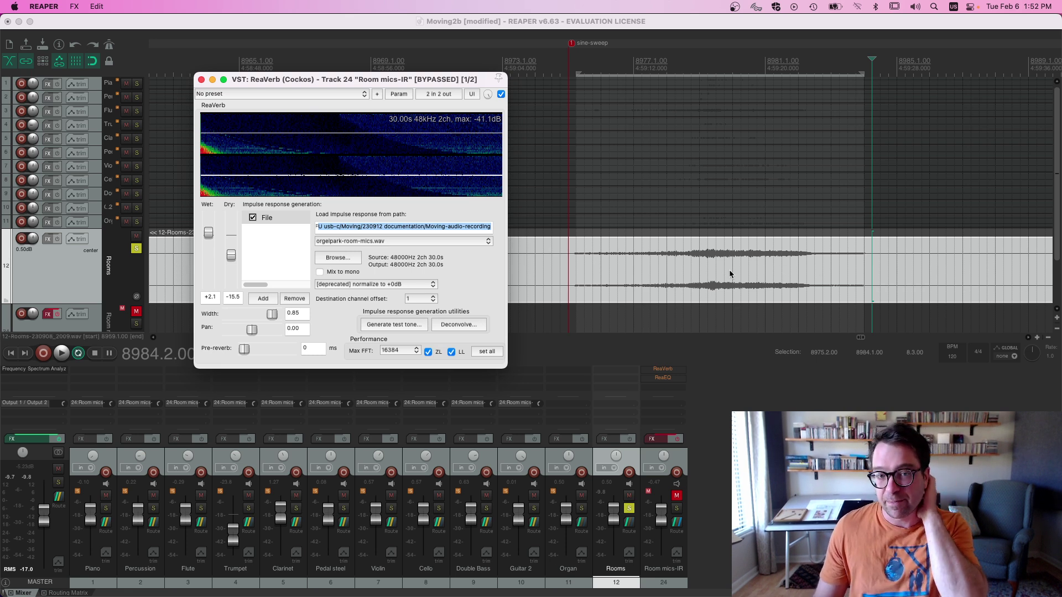
- Switch to Firefox and skim the Sound On Sound articles ReaVerb Part 1 and Part 2 on using and recording impulse responses
key("super")
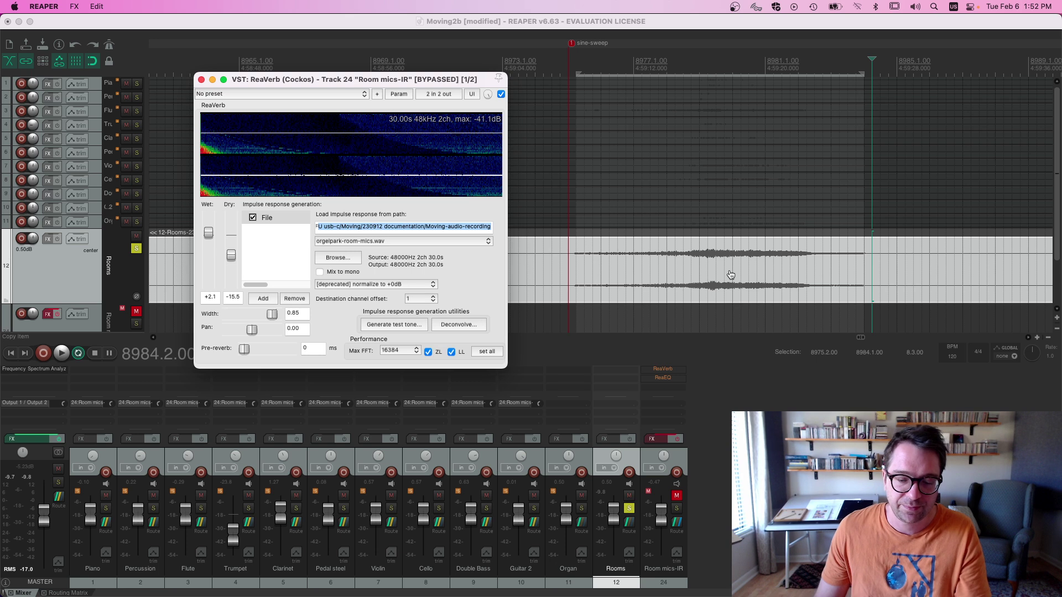
key("super+Tab")
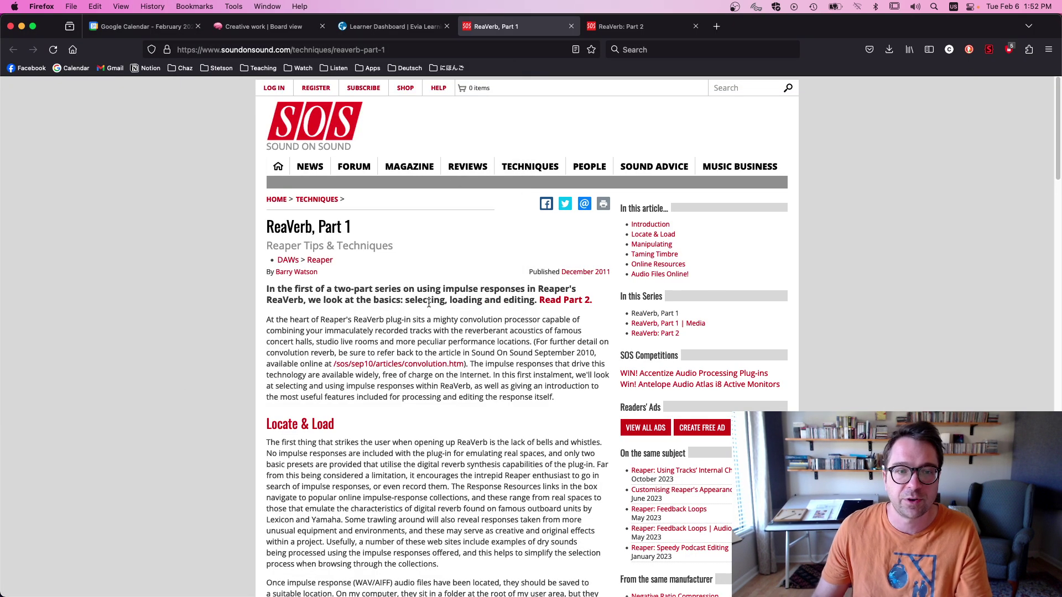
key("ctrl+alt+Left")
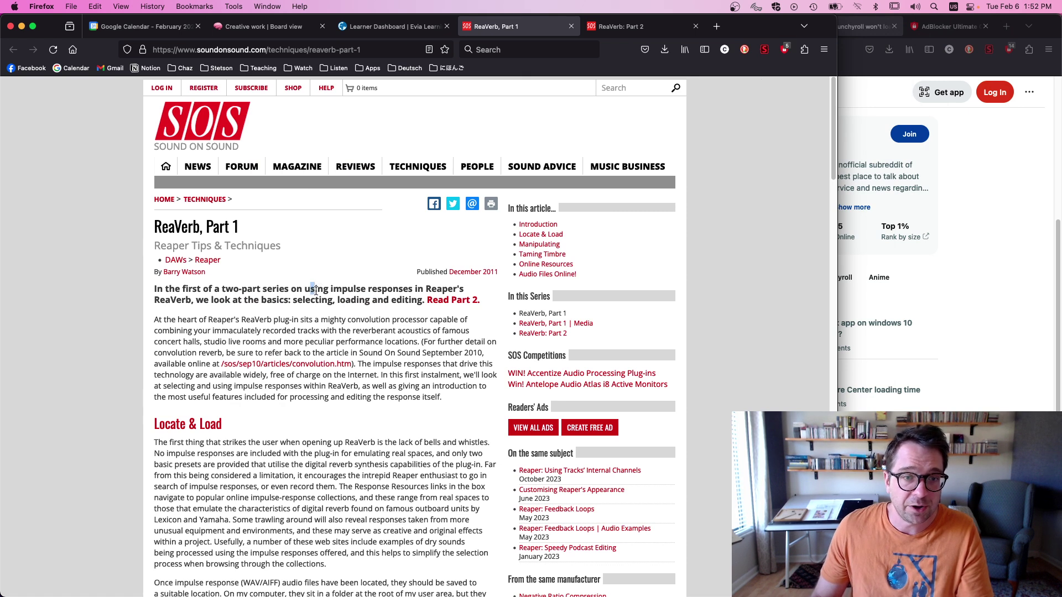
left_click_drag(312, 290, 439, 313)
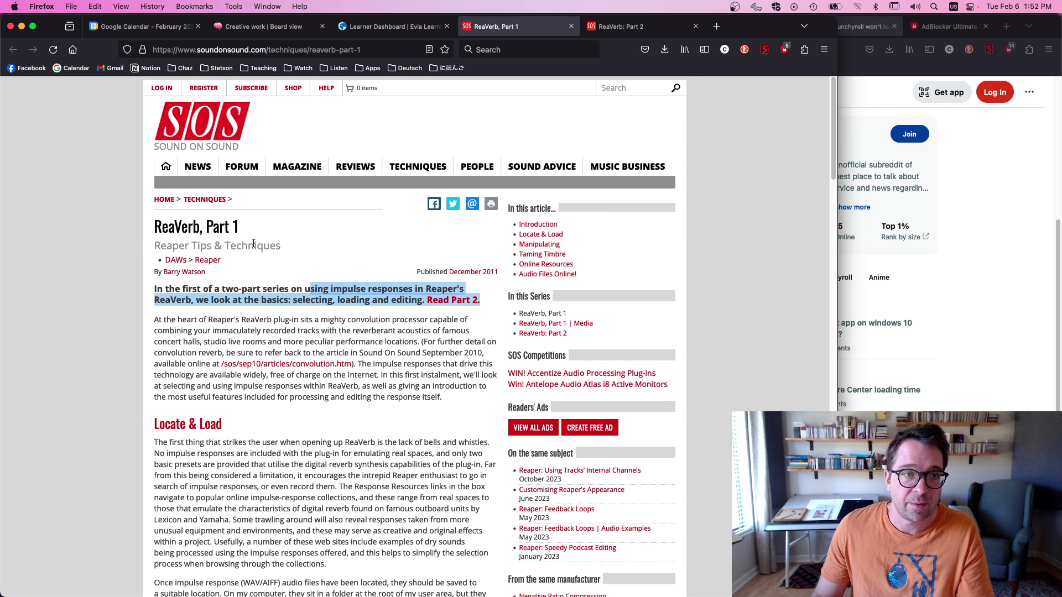
scroll(389, 358, "down", 10)
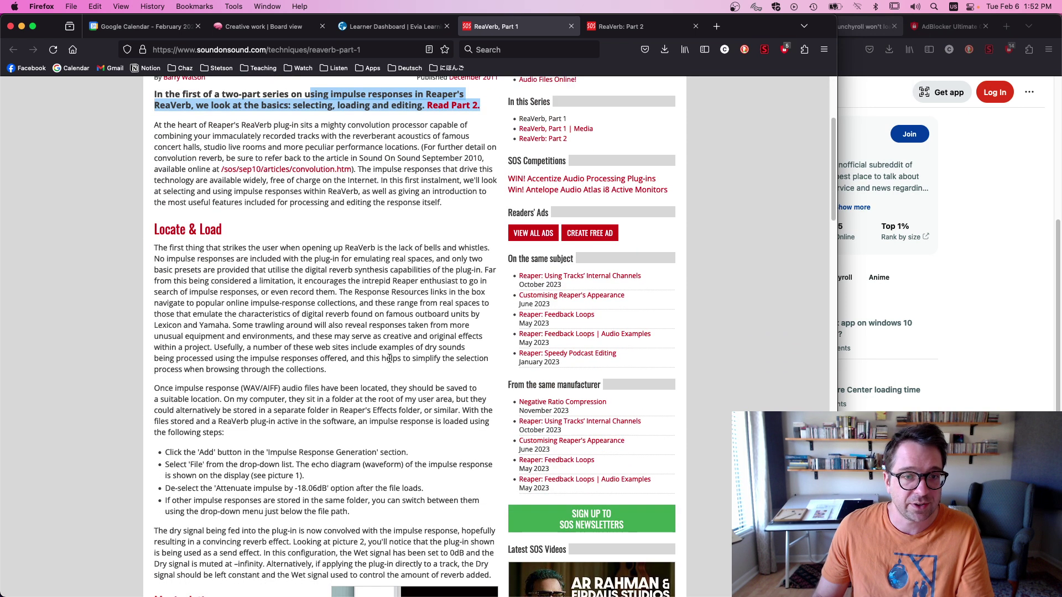
scroll(390, 358, "down", 5)
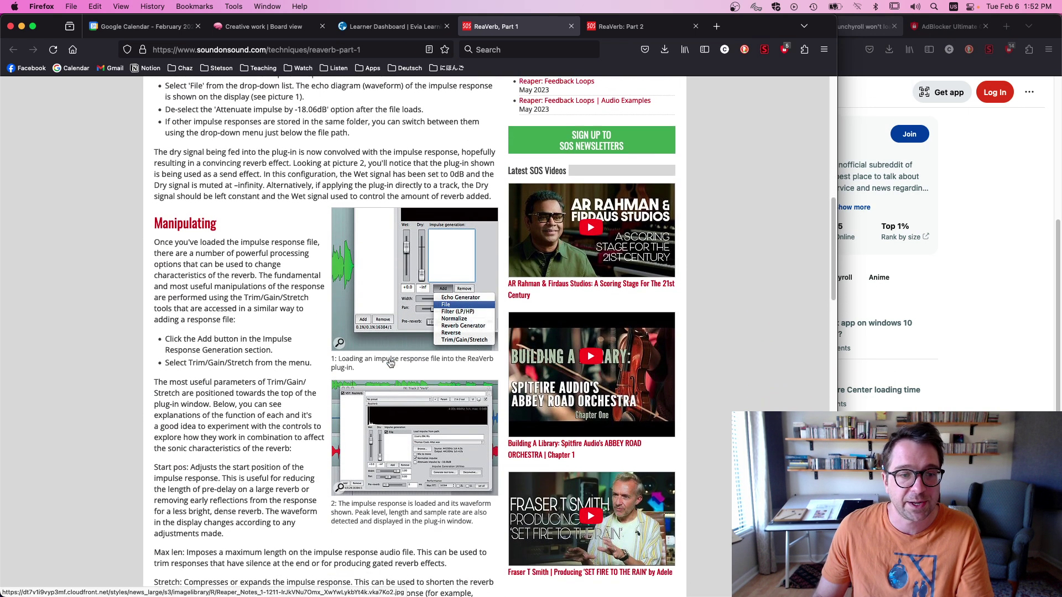
scroll(390, 363, "down", 11)
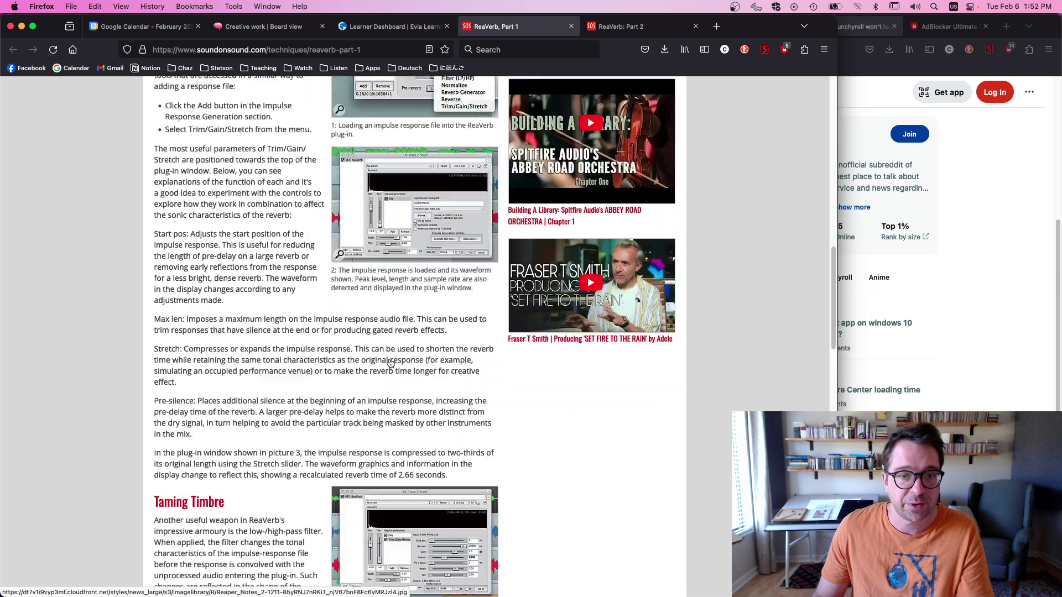
scroll(389, 363, "down", 5)
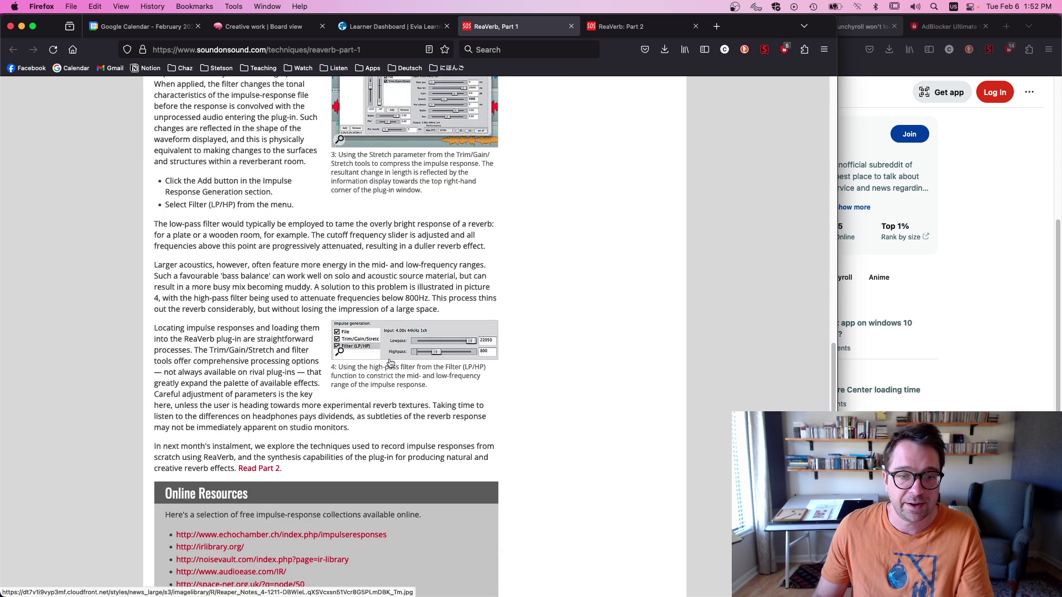
left_click(637, 26)
scroll(376, 300, "down", 10)
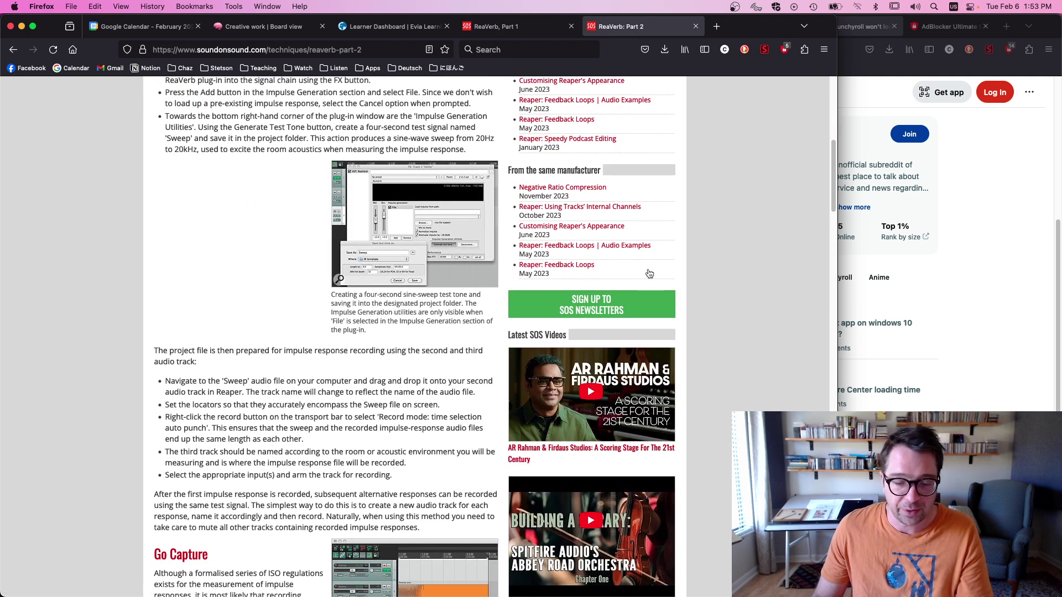
- Switch back to REAPER and view ReaVerb's test tone generation options, closing them without saving a tone
key("super+Tab")
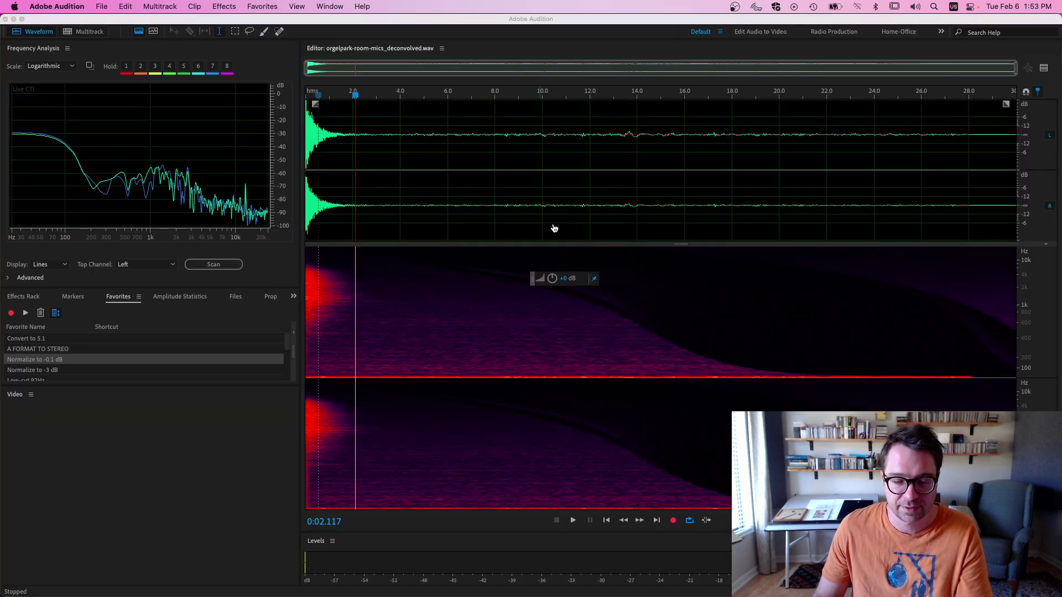
key("super+Tab")
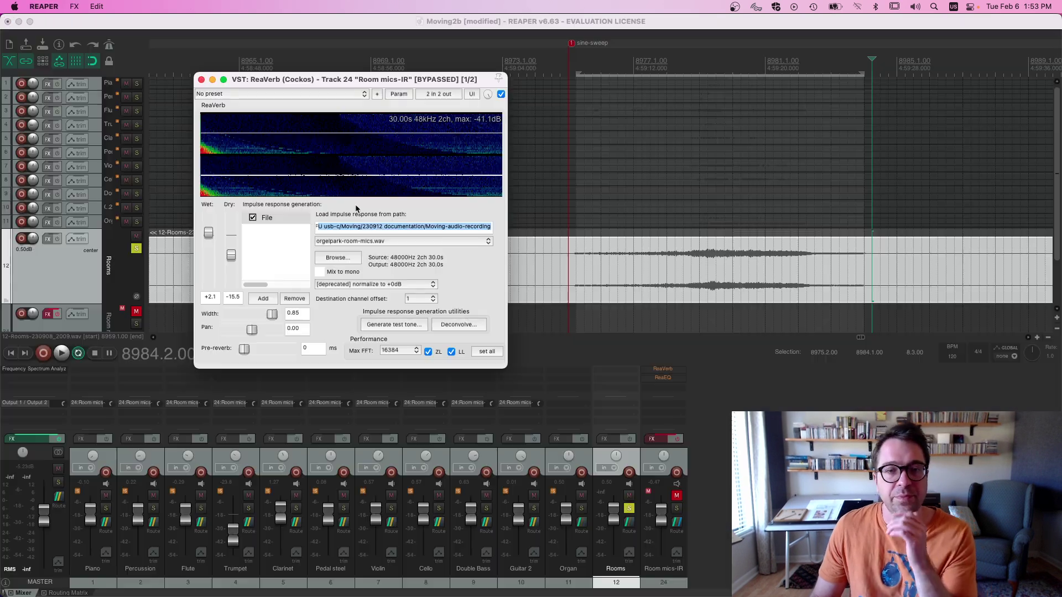
left_click(407, 327)
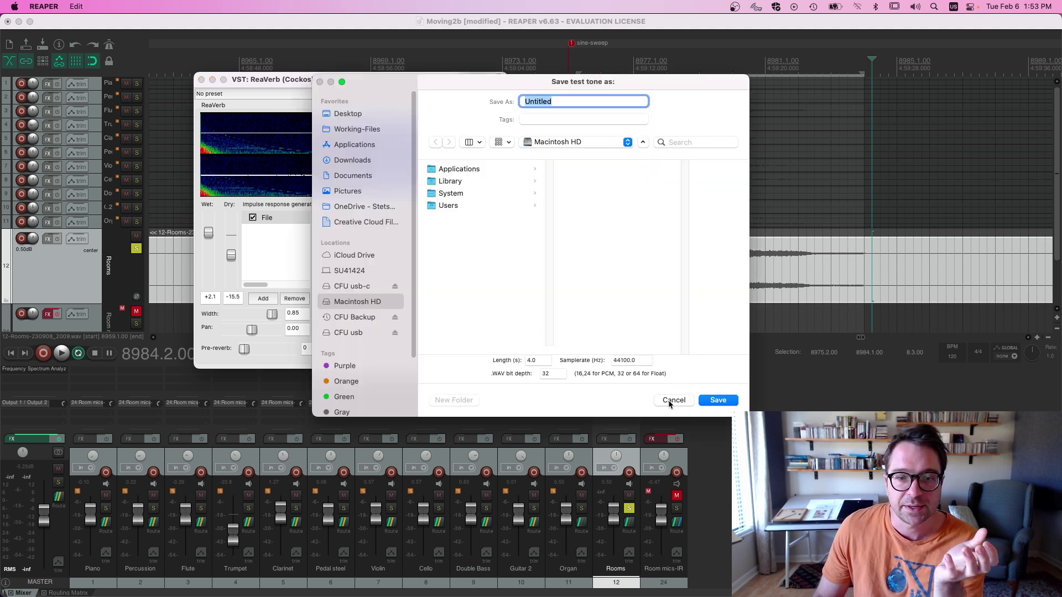
left_click(670, 403)
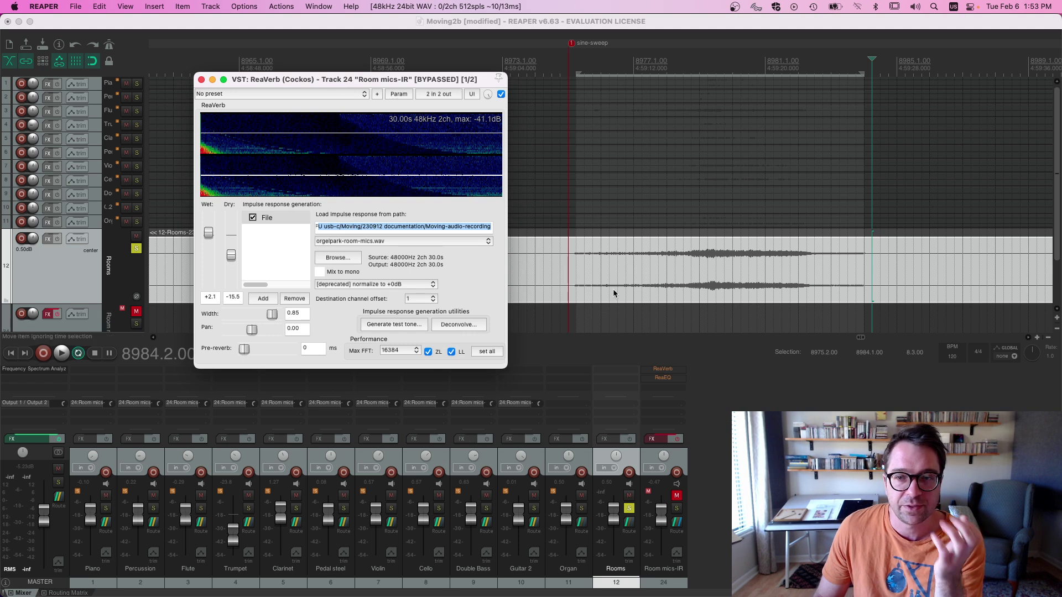
- View the files offered for deconvolution in ReaVerb, including test-tone2.wav and orgelpark-room-mics.wav, and cancel without opening one
left_click(470, 328)
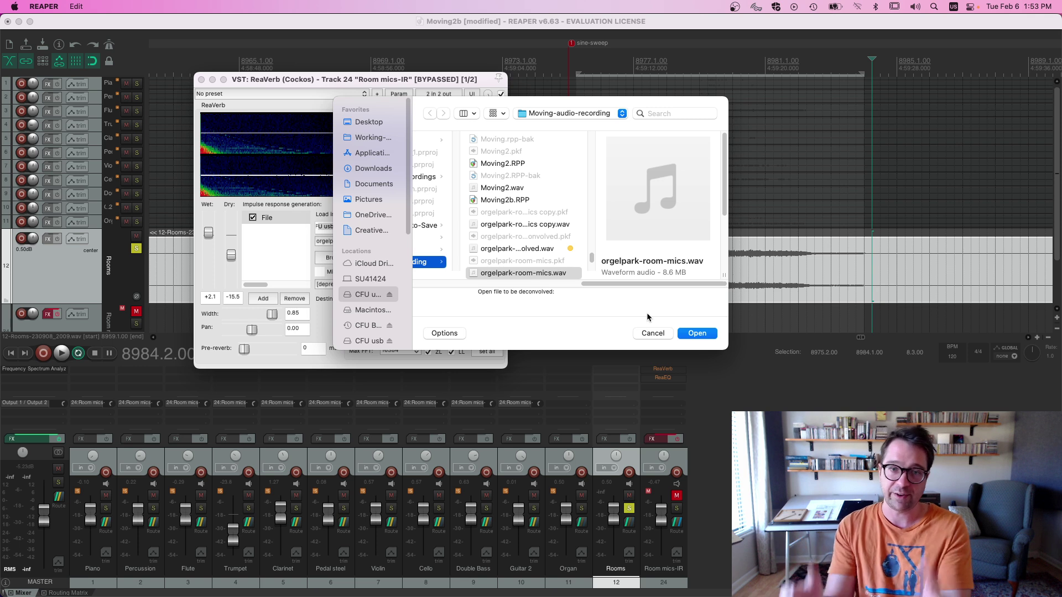
scroll(590, 265, "down", 5)
left_click(534, 270)
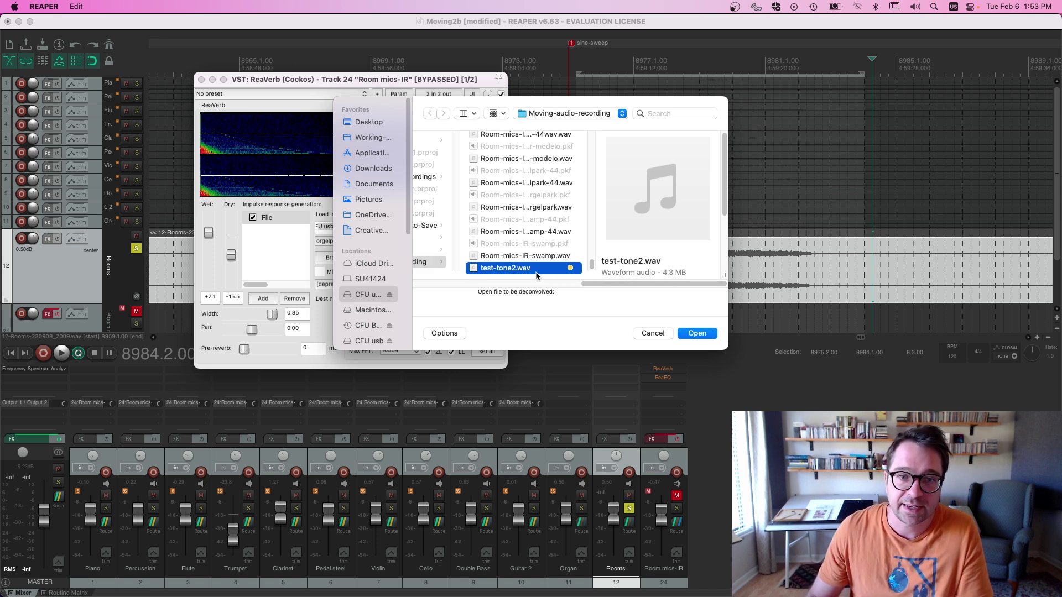
scroll(591, 260, "up", 5)
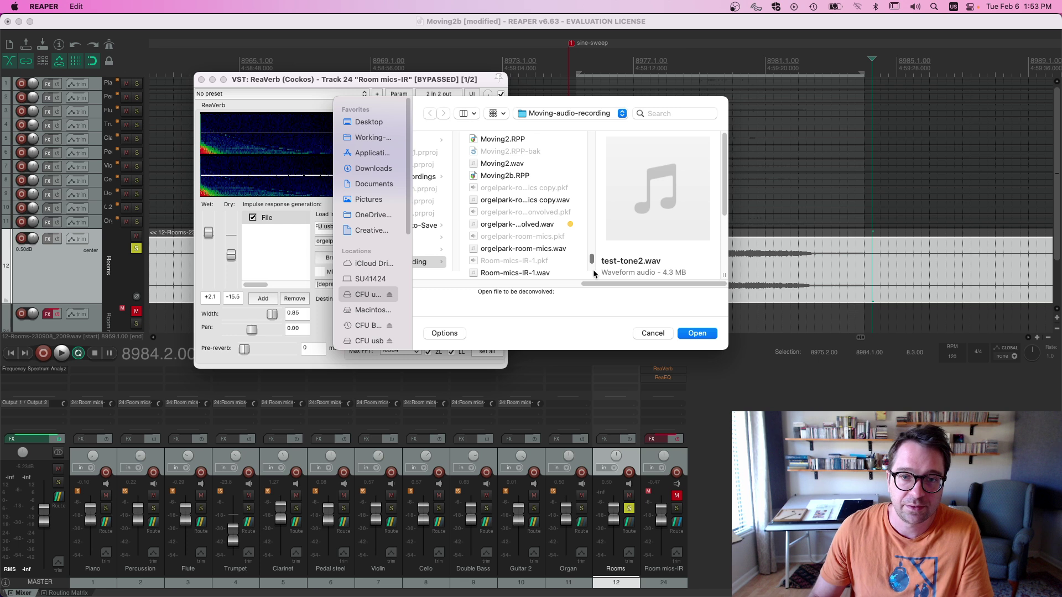
left_click(548, 227)
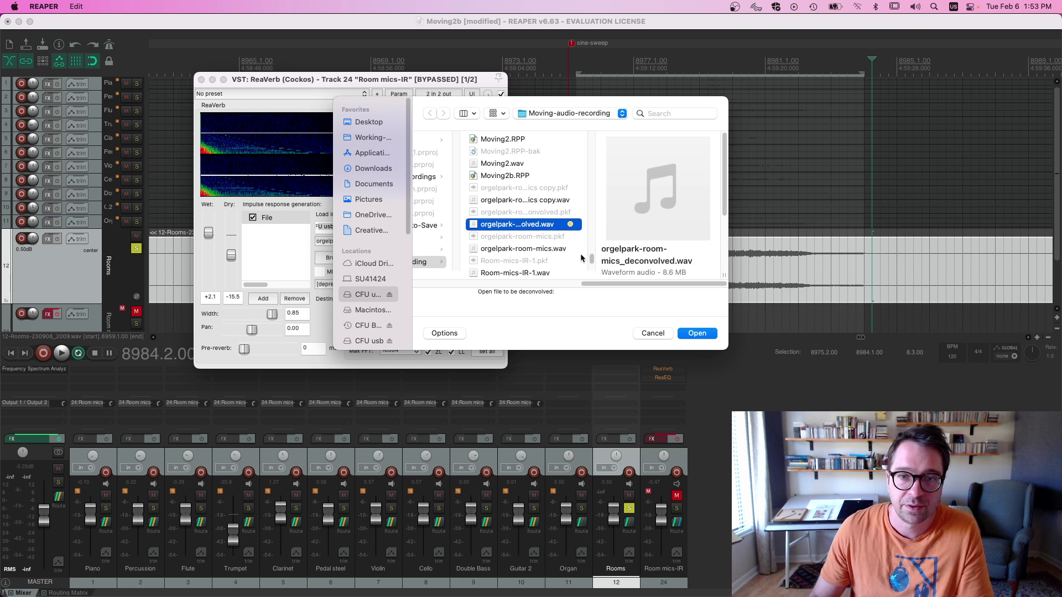
left_click(528, 250)
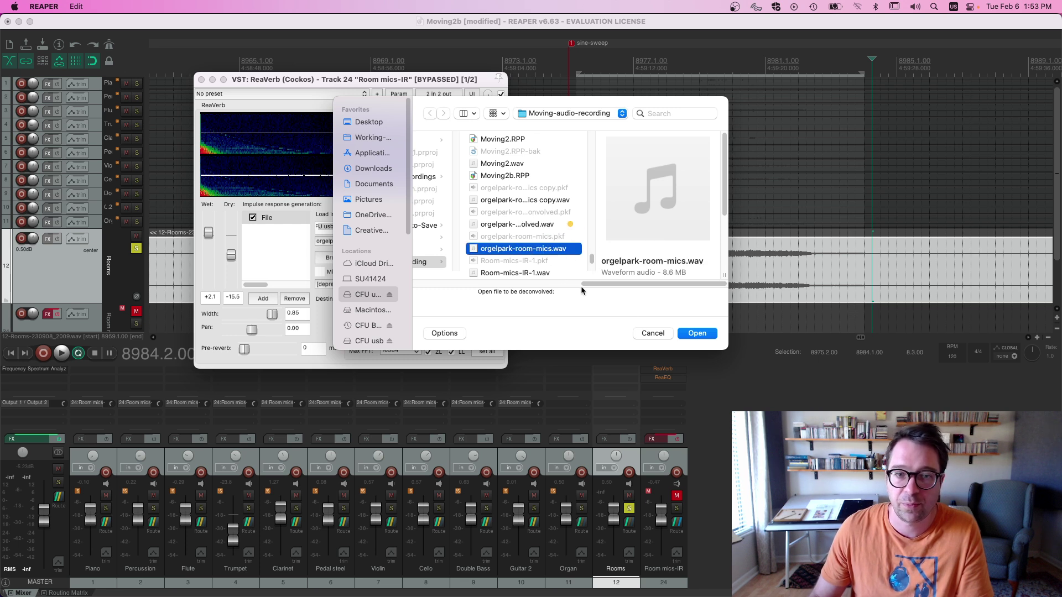
left_click(662, 334)
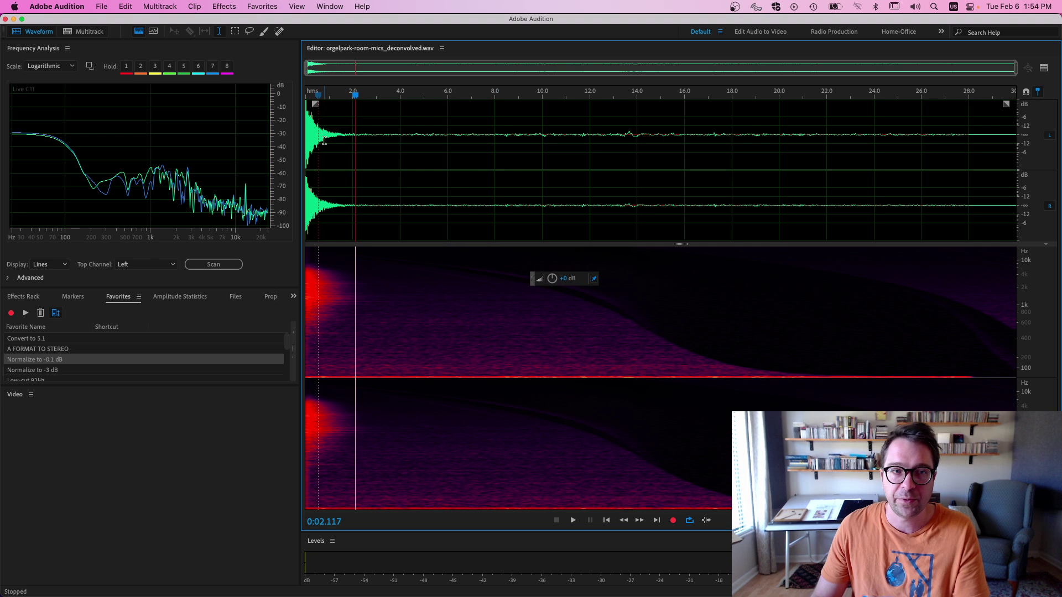
- Switch to Adobe Audition and play orgelpark-room-mics_deconvolved.wav from the start, stopping at about 14.6 seconds
left_click(606, 520)
key("space")
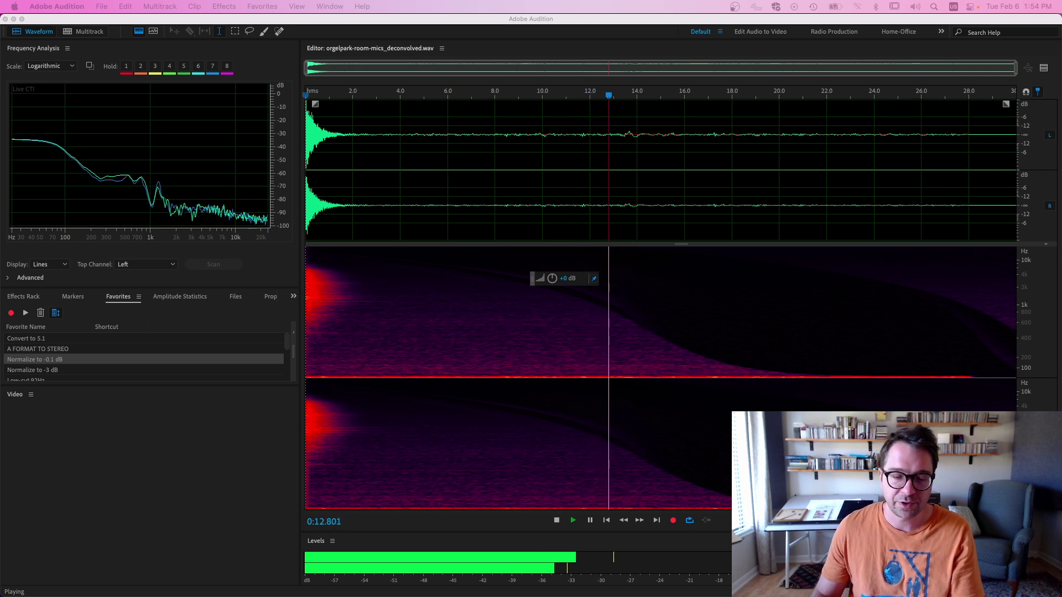
left_click(568, 518)
left_click(557, 521)
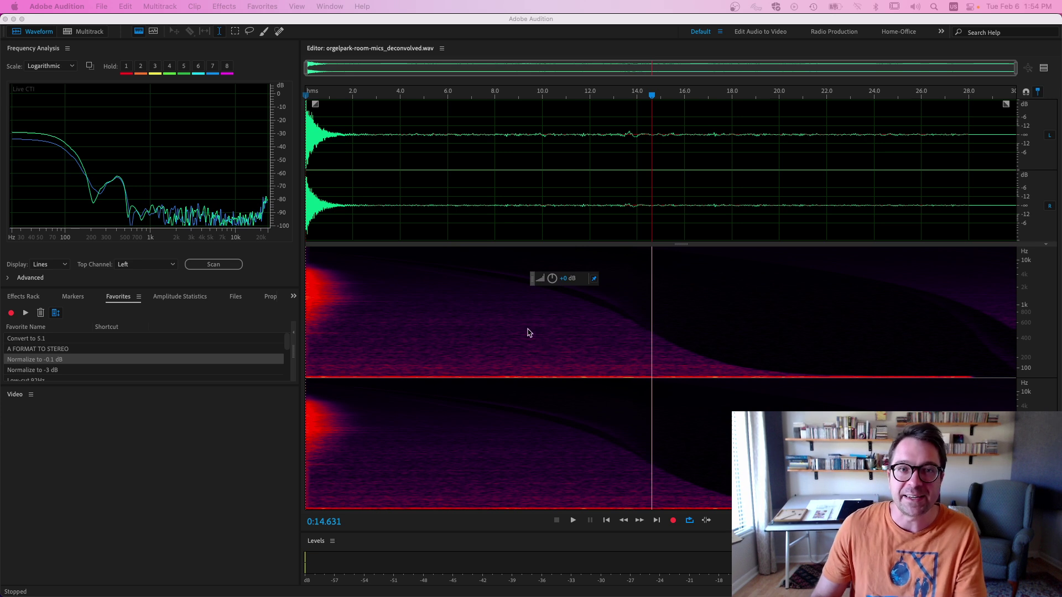
- Replay only the first three seconds or so of the deconvolved impulse response
left_click(341, 134)
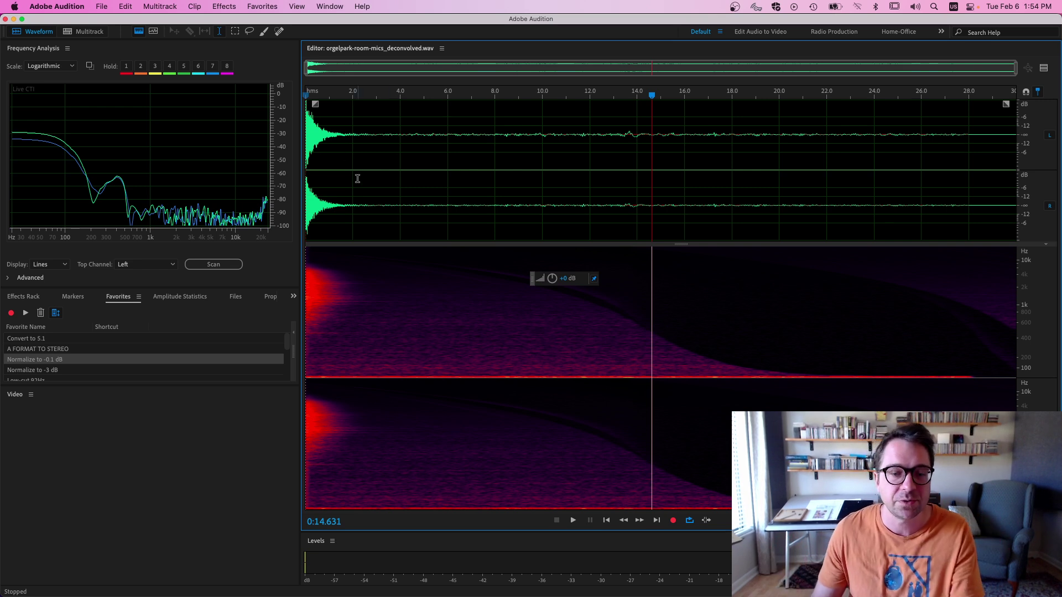
left_click(607, 521)
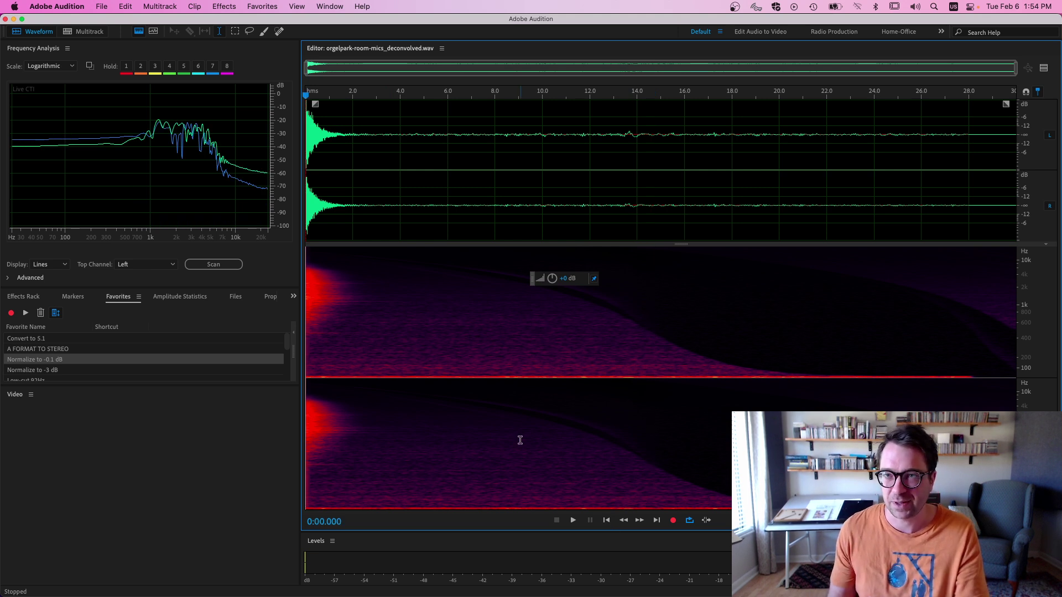
key("space")
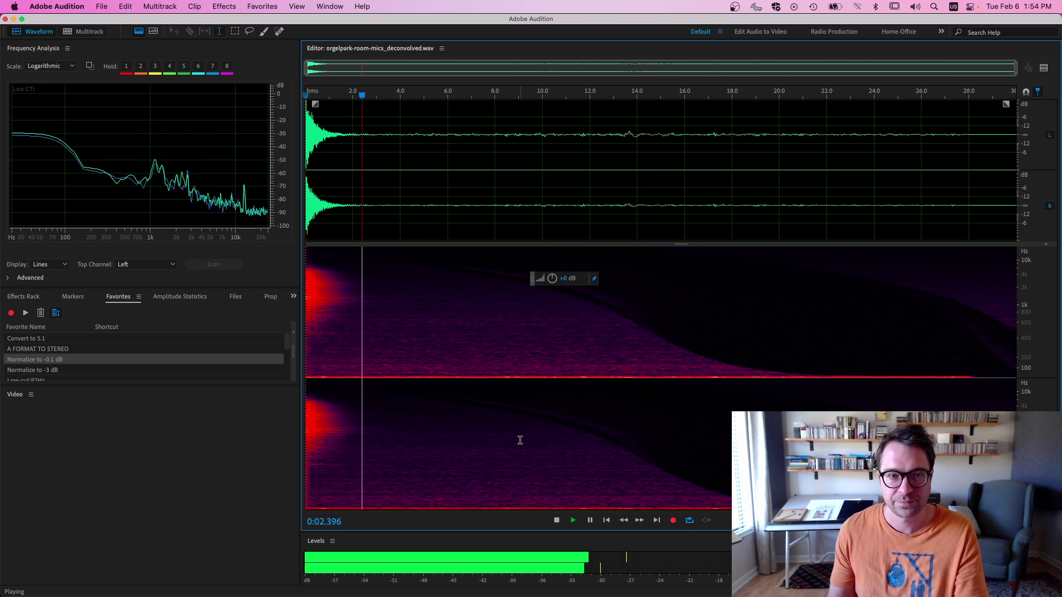
key("space")
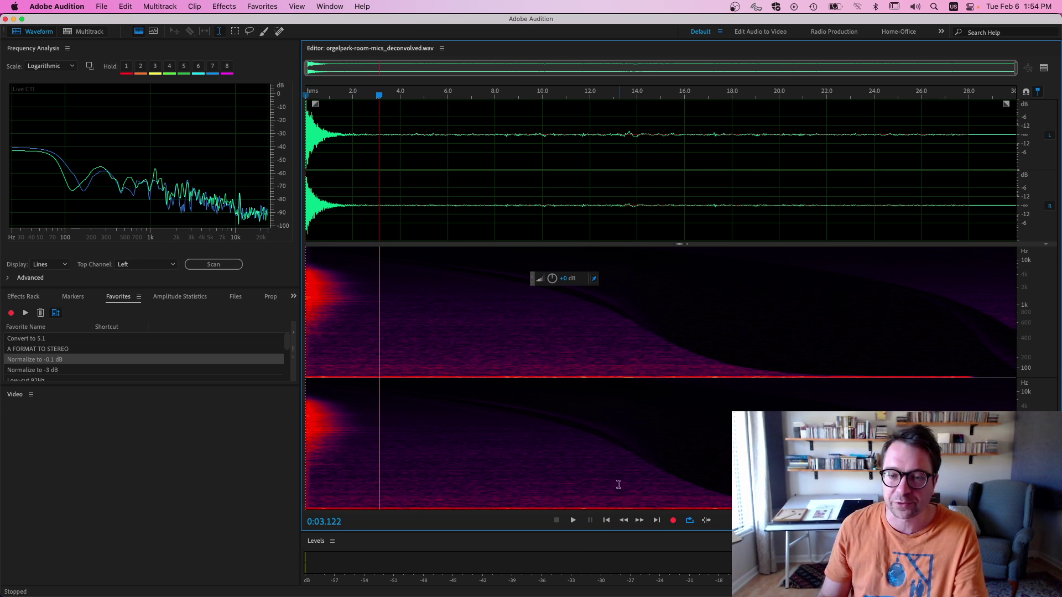
- Listen to the impulse response's decaying tail from just before the one-second mark and clear any selection in the waveform
left_click(325, 140)
key("space")
key("space")
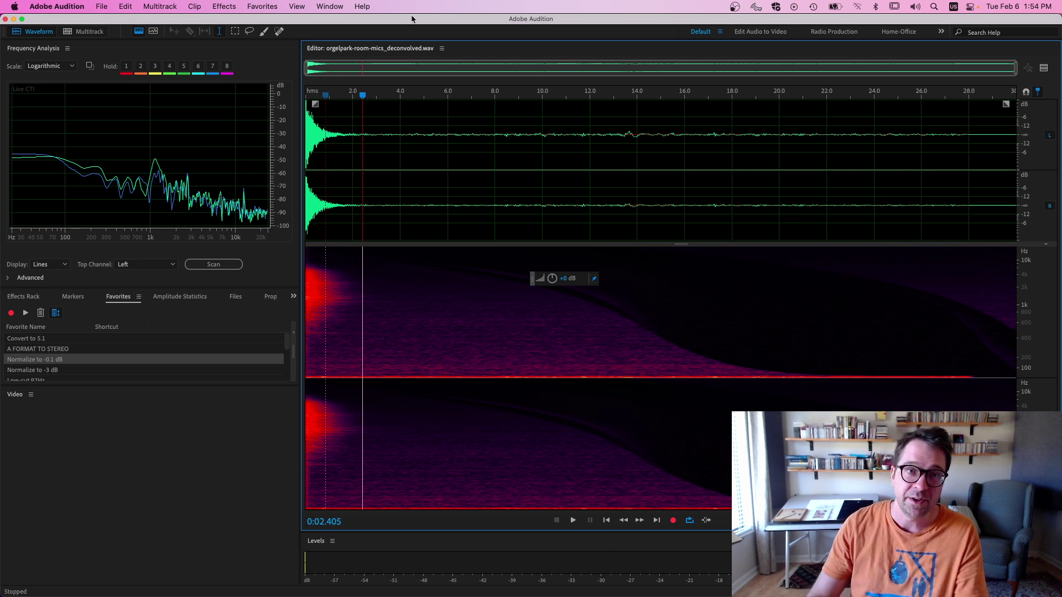
left_click_drag(734, 146, 306, 152)
left_click(481, 165)
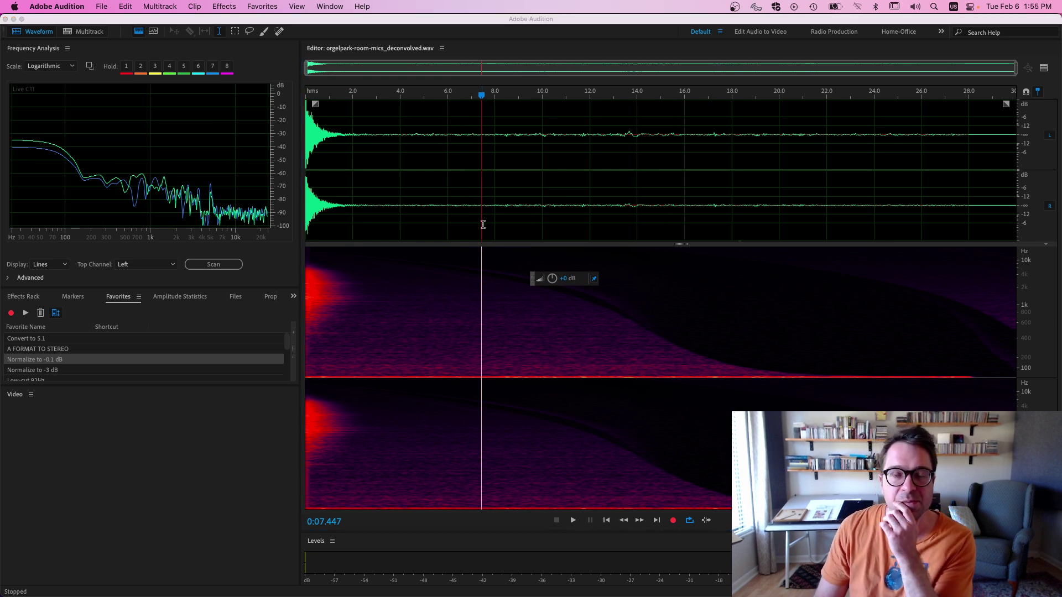
- Switch back to REAPER, unsolo the Rooms track and close the ReaVerb window
key("super+Tab")
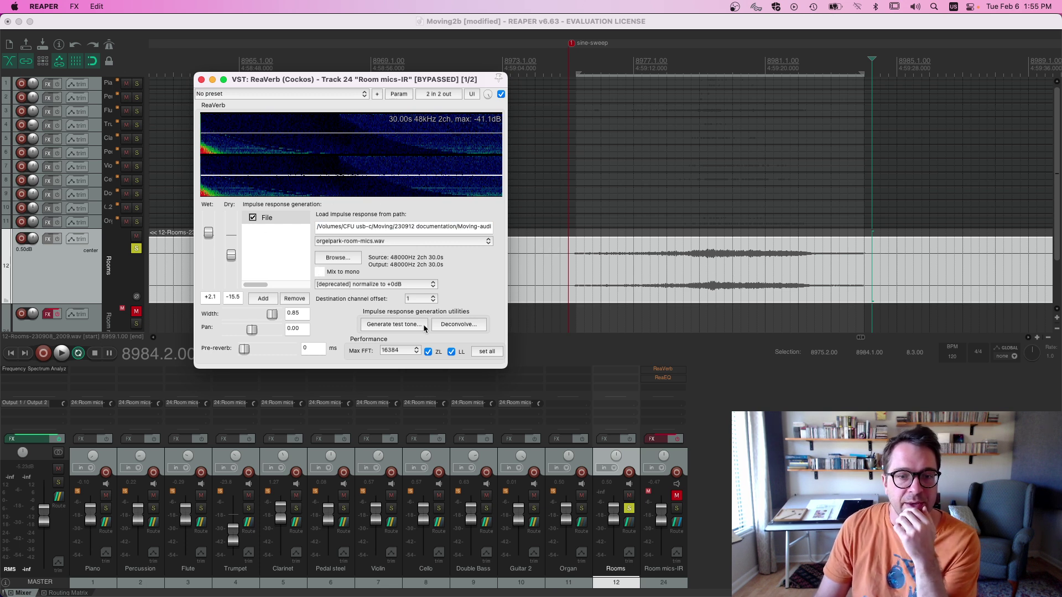
left_click_drag(309, 81, 412, 135)
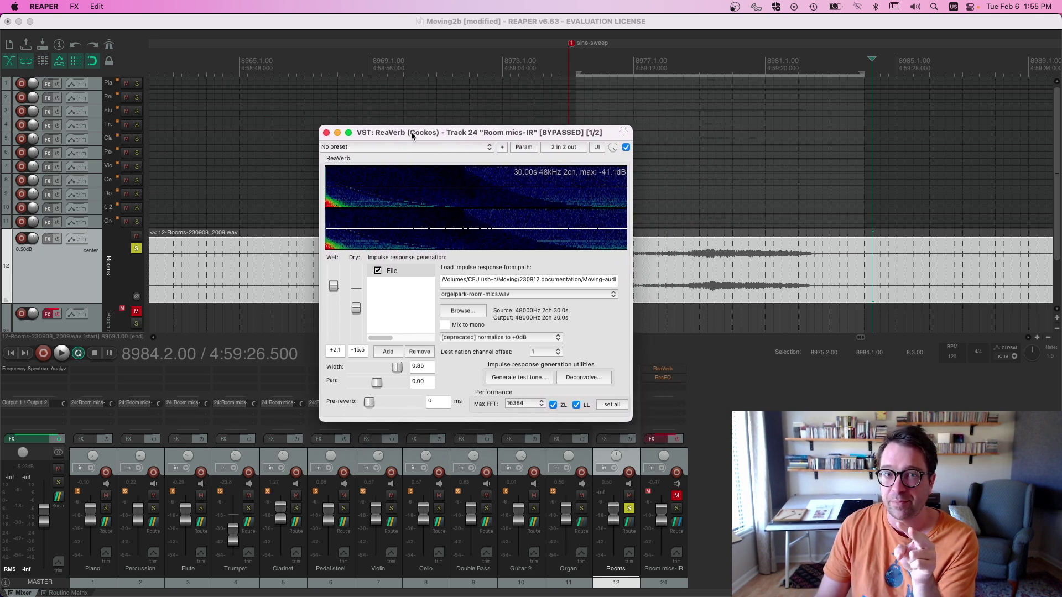
left_click(136, 248)
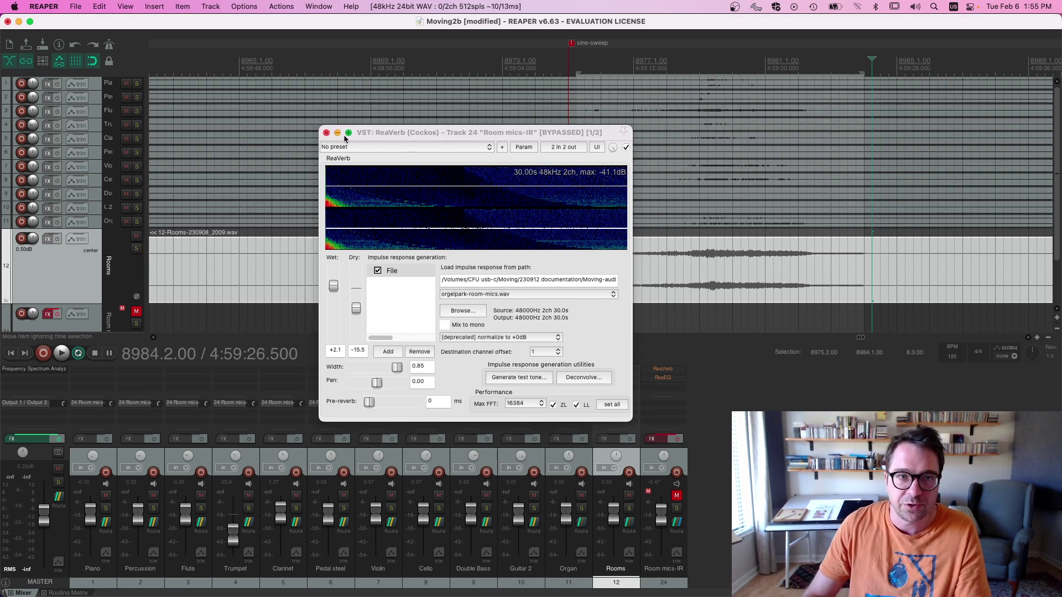
left_click(327, 133)
- Unmute the Room mics-IR track with the project's recorded sections in view
left_click(1047, 339)
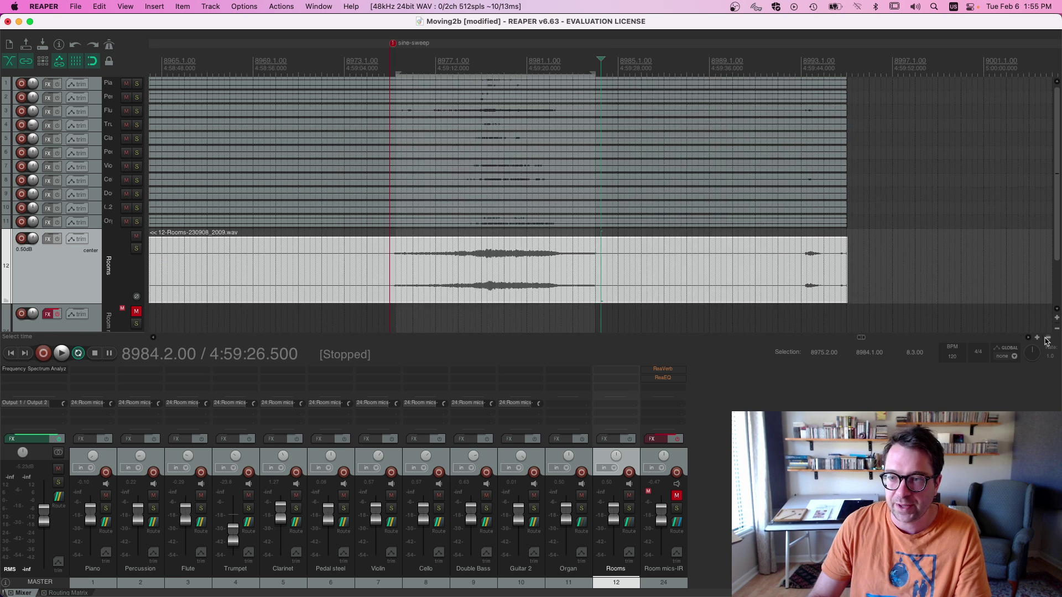
left_click(1047, 340)
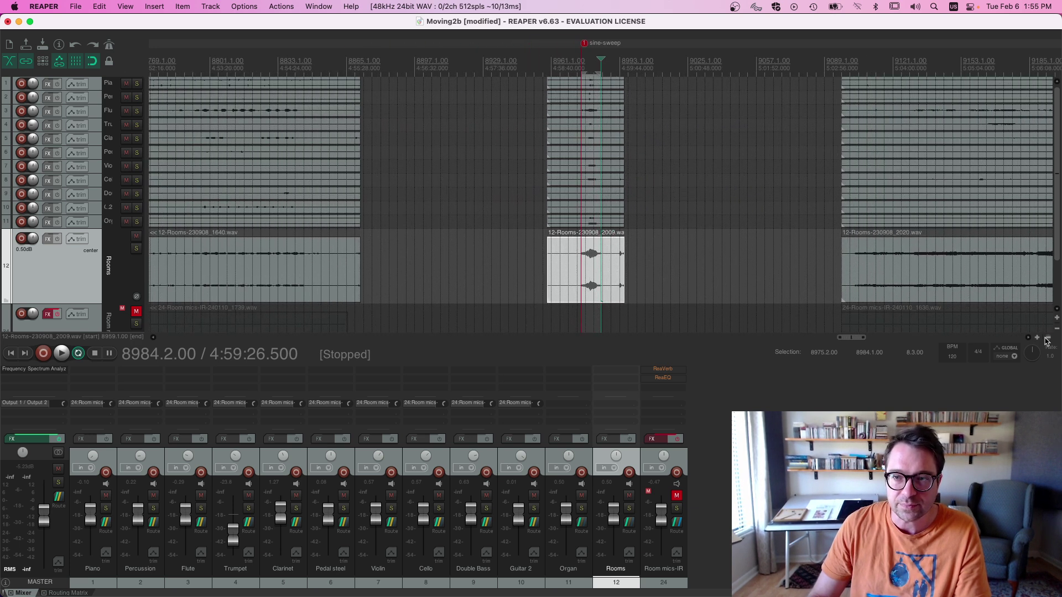
left_click(1047, 340)
left_click_drag(824, 339, 912, 340)
left_click(1049, 340)
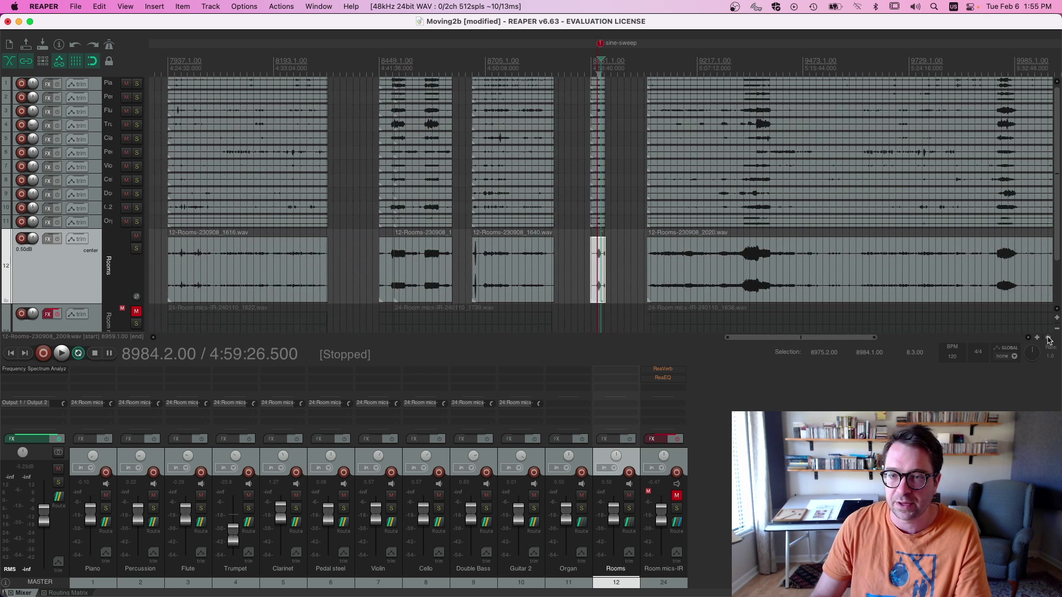
left_click(1050, 340)
left_click_drag(821, 341, 896, 341)
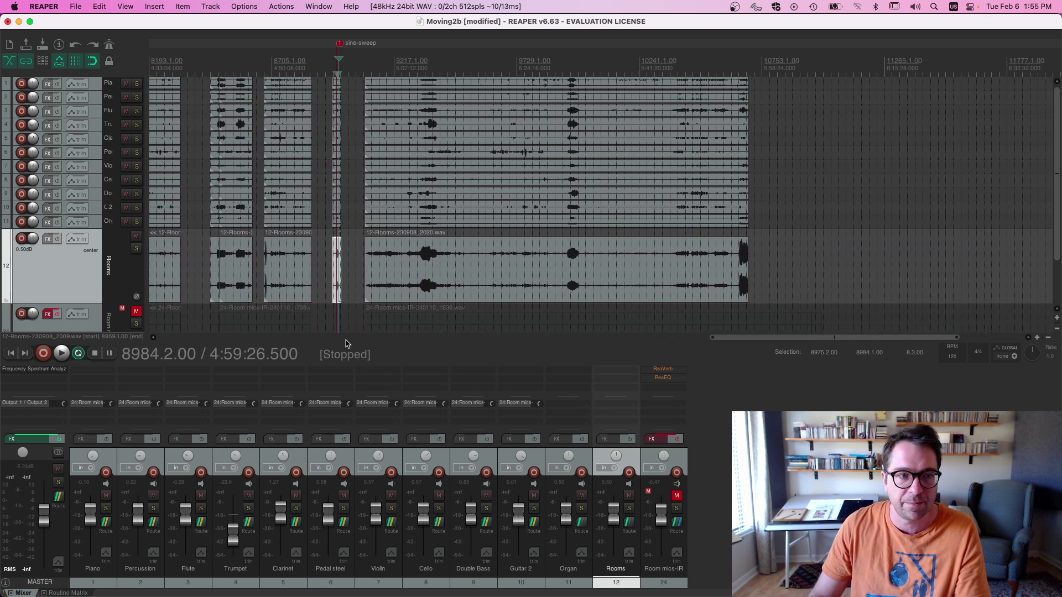
left_click(136, 312)
- Reduce the Rooms track's height and set a time selection over the last recorded section from 9089.1.00 to 10721.1.00
left_click_drag(90, 302, 90, 267)
left_click_drag(786, 337, 723, 337)
left_click_drag(308, 67, 973, 158)
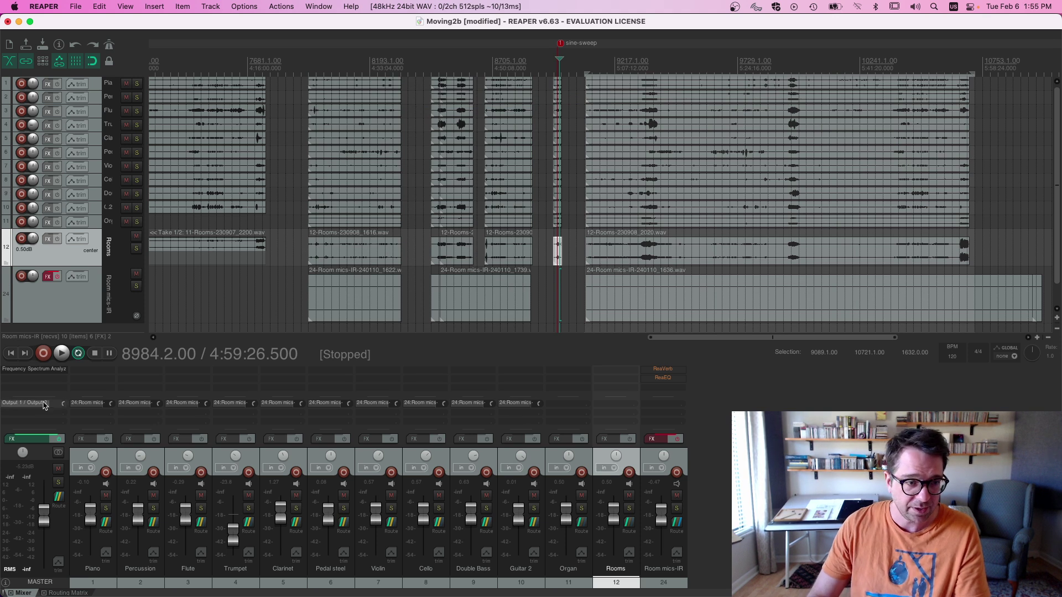
- Inspect the Piano track's send to Room mics-IR and the ReaVerb plug-in on the receiving track
left_click(91, 405)
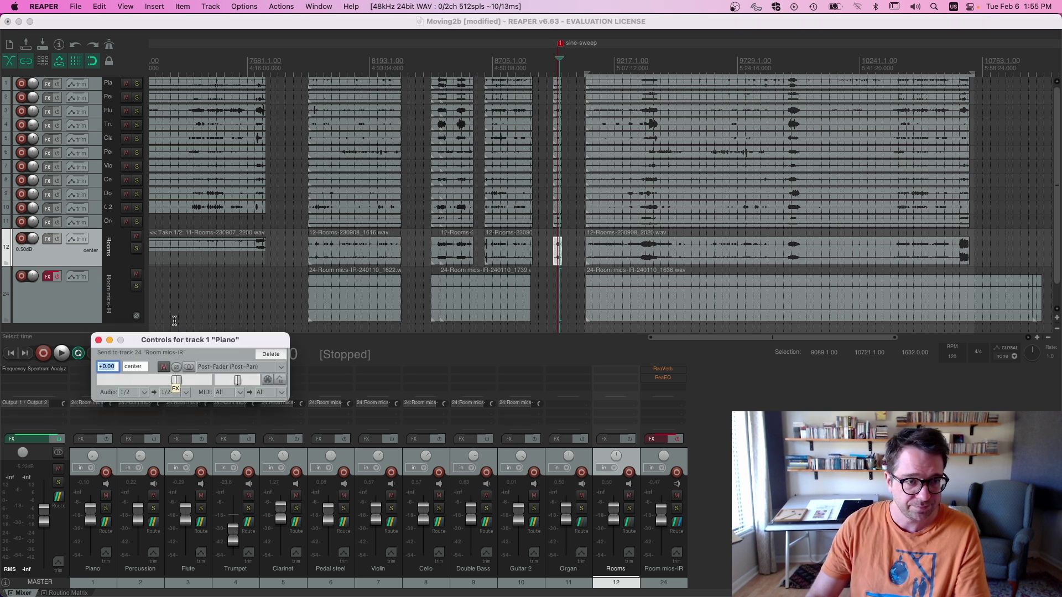
left_click_drag(182, 342, 438, 222)
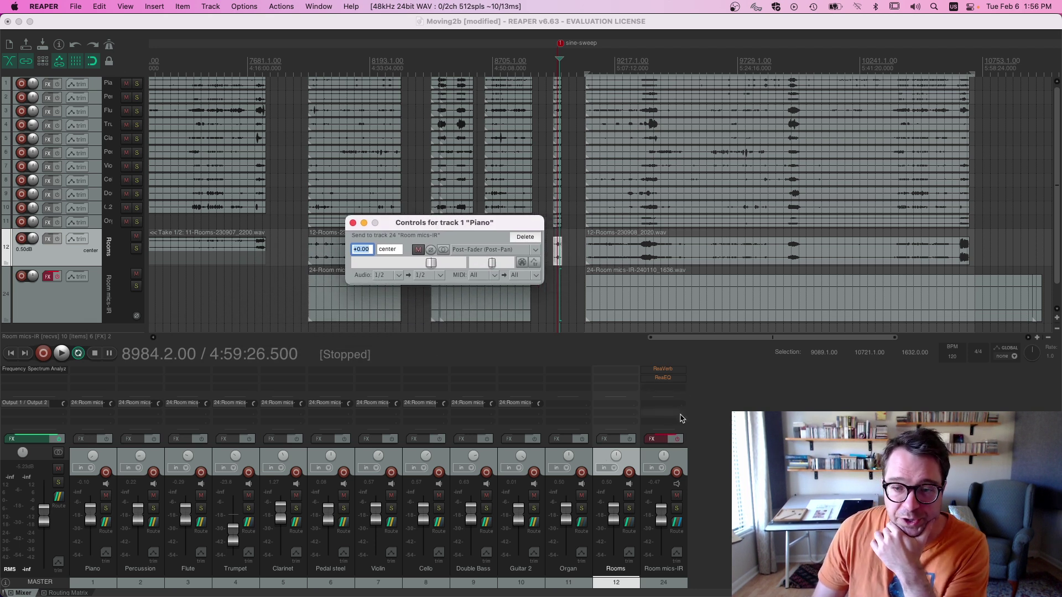
left_click(687, 439)
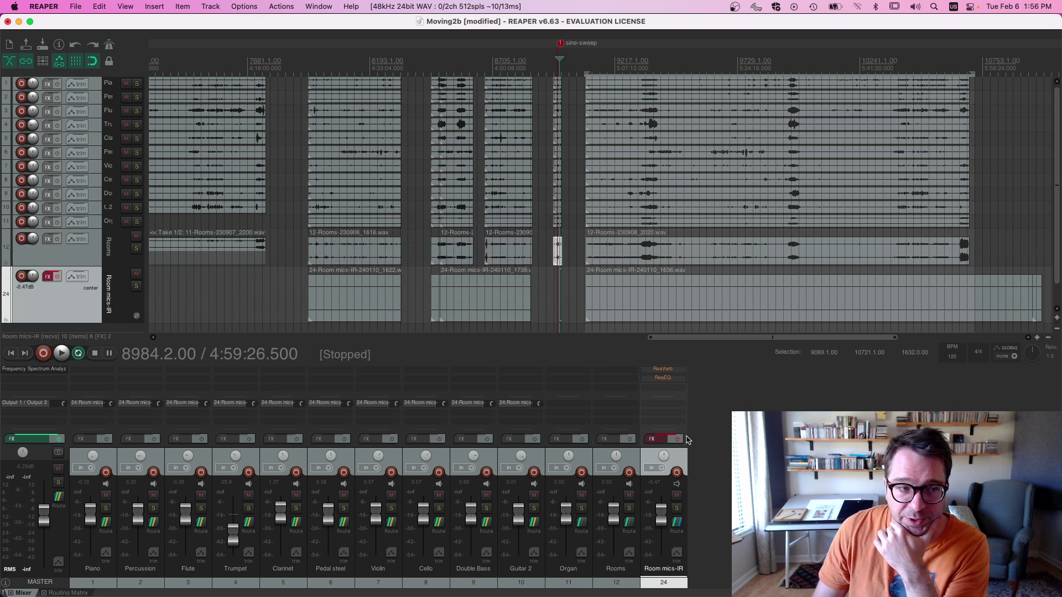
left_click(663, 369)
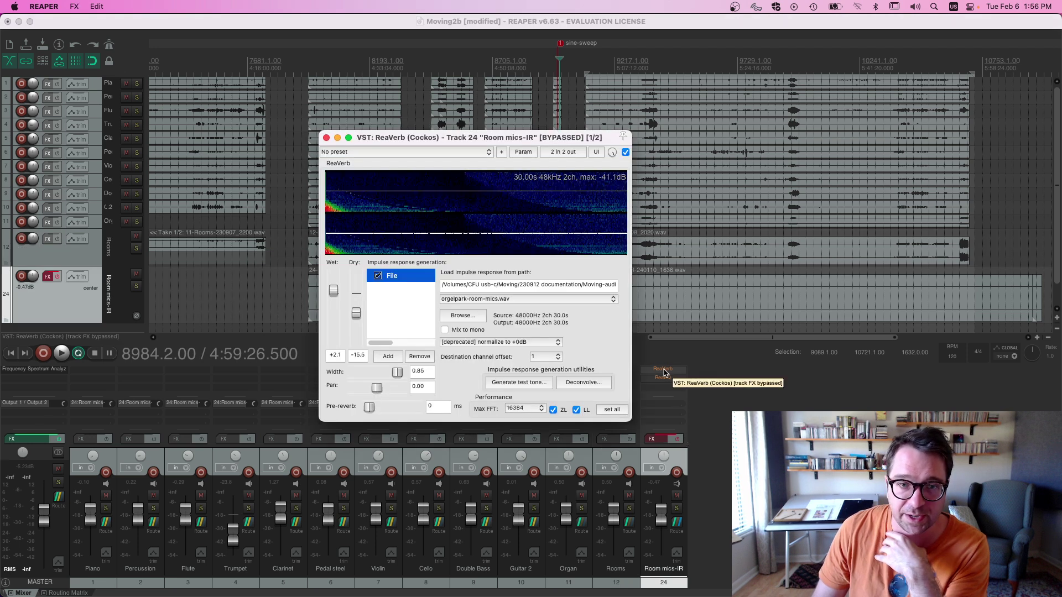
left_click(327, 138)
- Inspect the send controls to Room mics-IR for the Piano, Percussion, Flute and Trumpet tracks in turn, closing each window
left_click(89, 402)
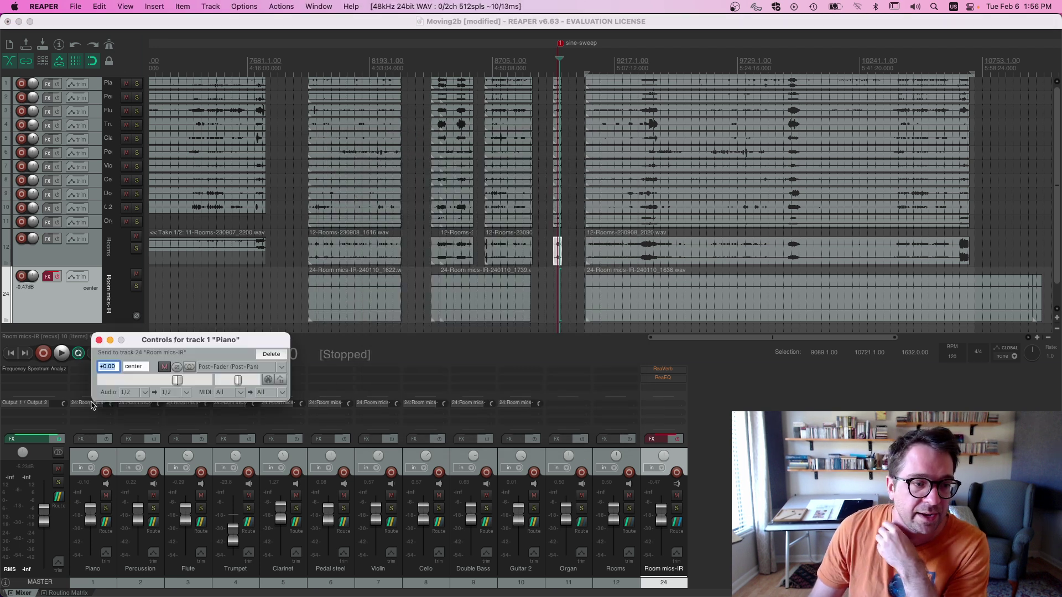
left_click(98, 341)
left_click(136, 403)
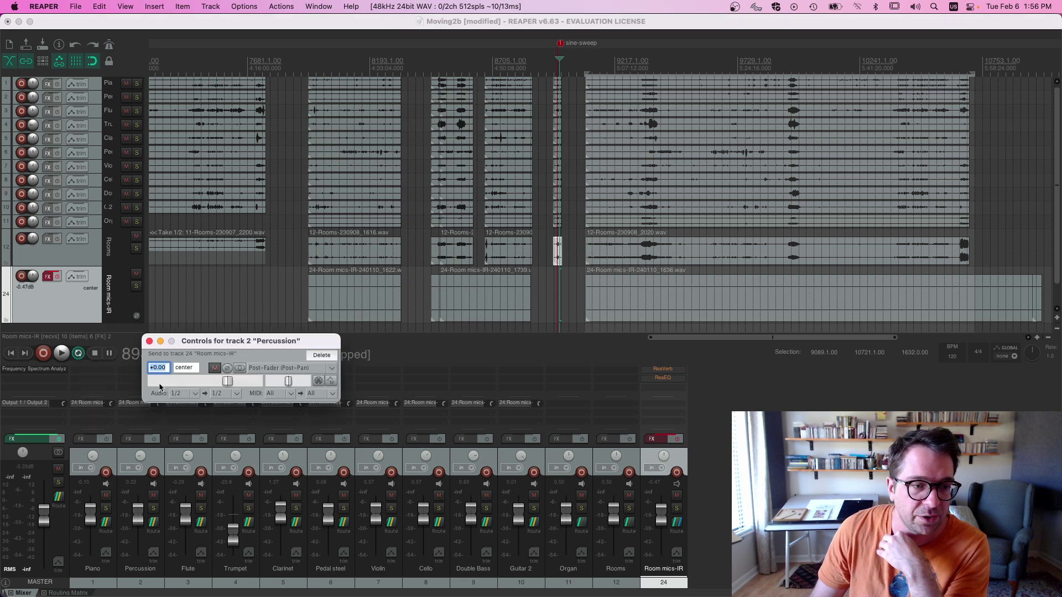
left_click(150, 341)
left_click(182, 403)
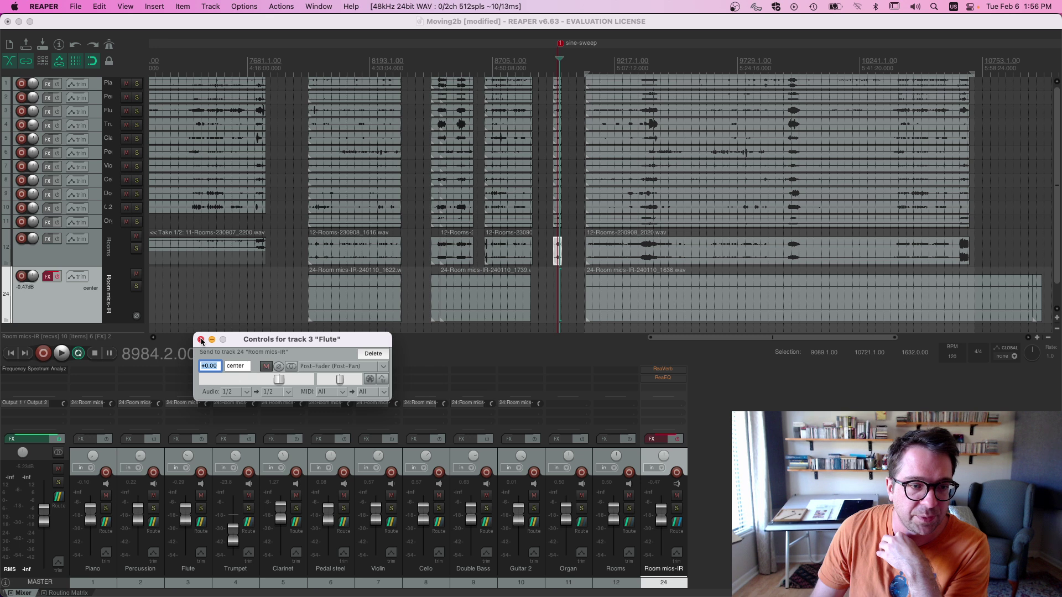
left_click(200, 340)
left_click(230, 403)
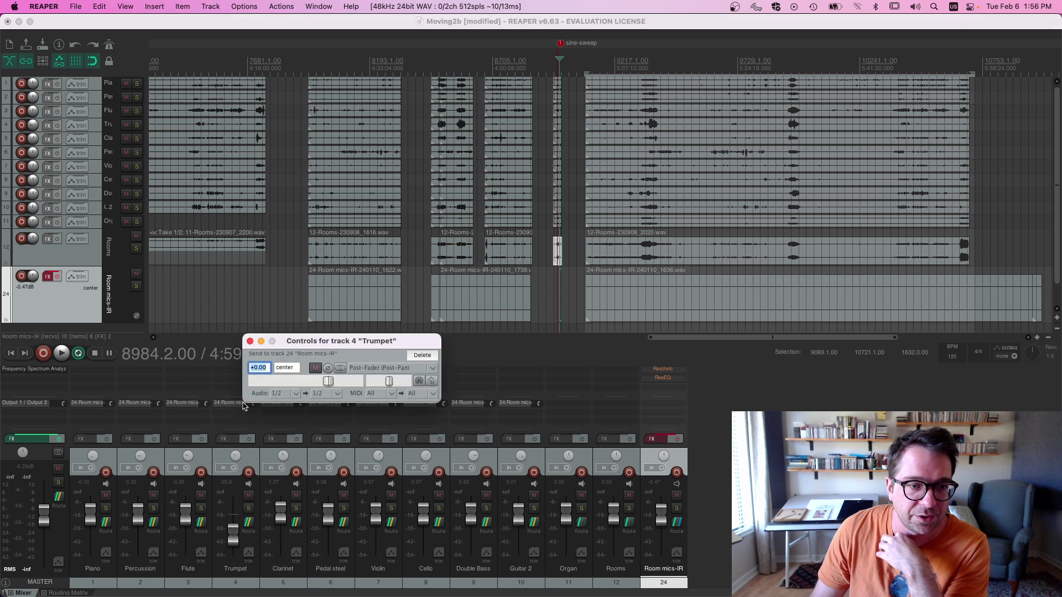
left_click(249, 341)
left_click(105, 460)
left_click(156, 460)
left_click(203, 459)
left_click(246, 460)
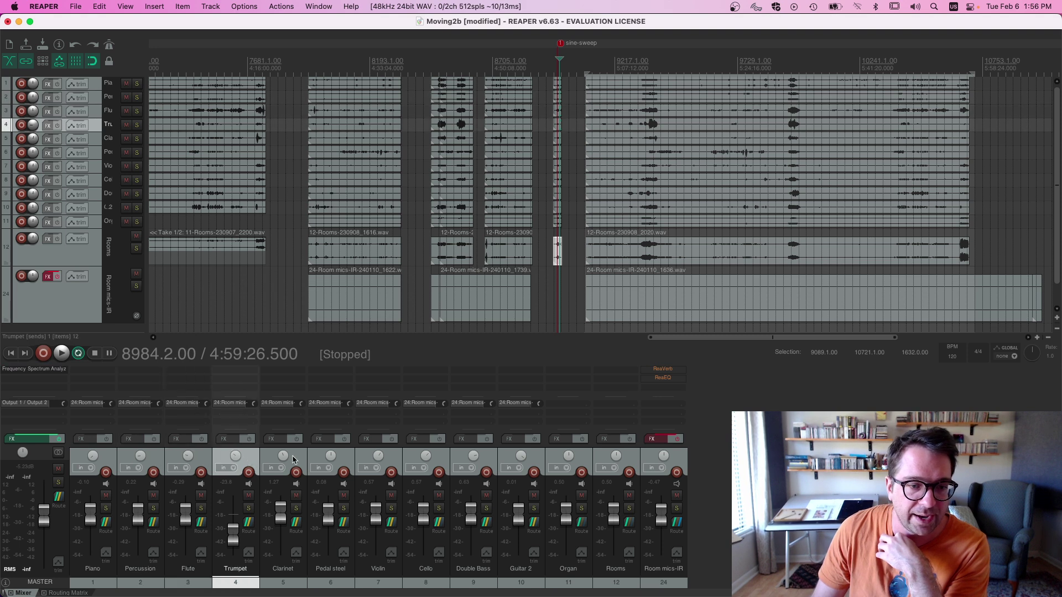
left_click(297, 460)
left_click(351, 460)
left_click(397, 460)
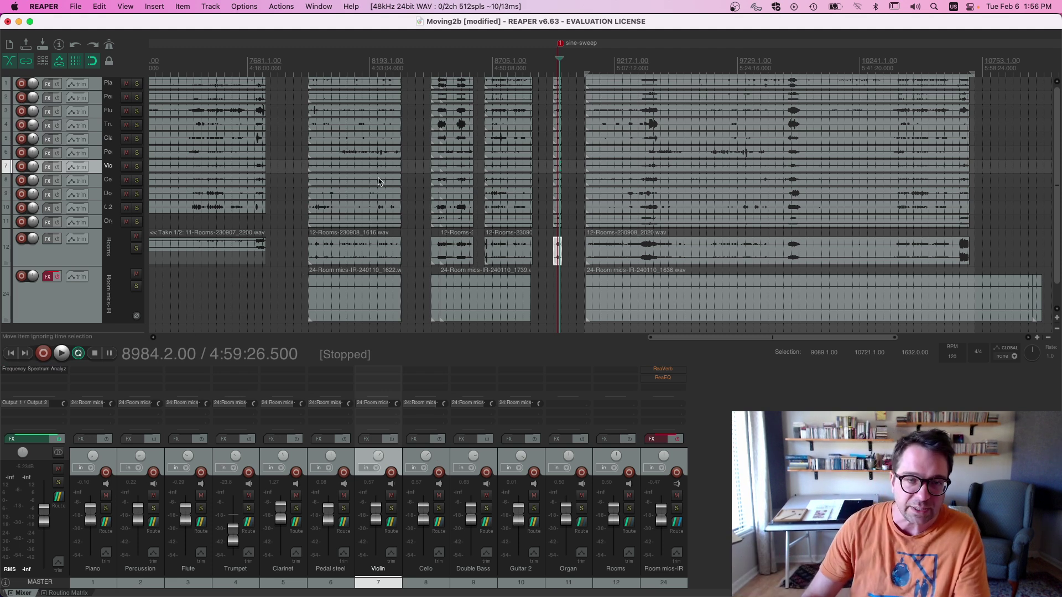
- Solo the Room mics-IR track, enable its effects chain and play the project from 8033.1.00
left_click(331, 299)
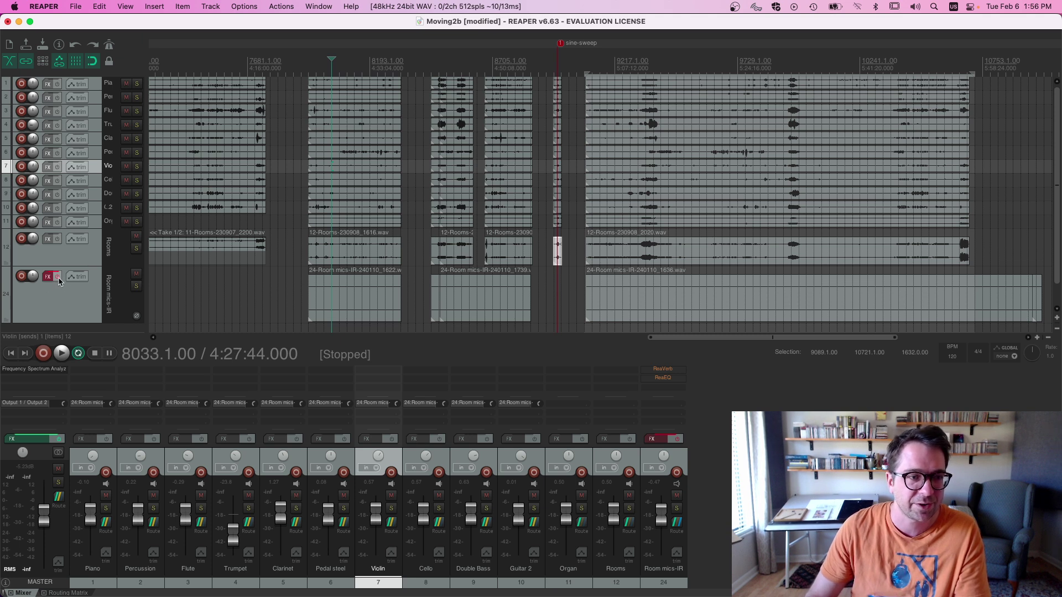
left_click(678, 509)
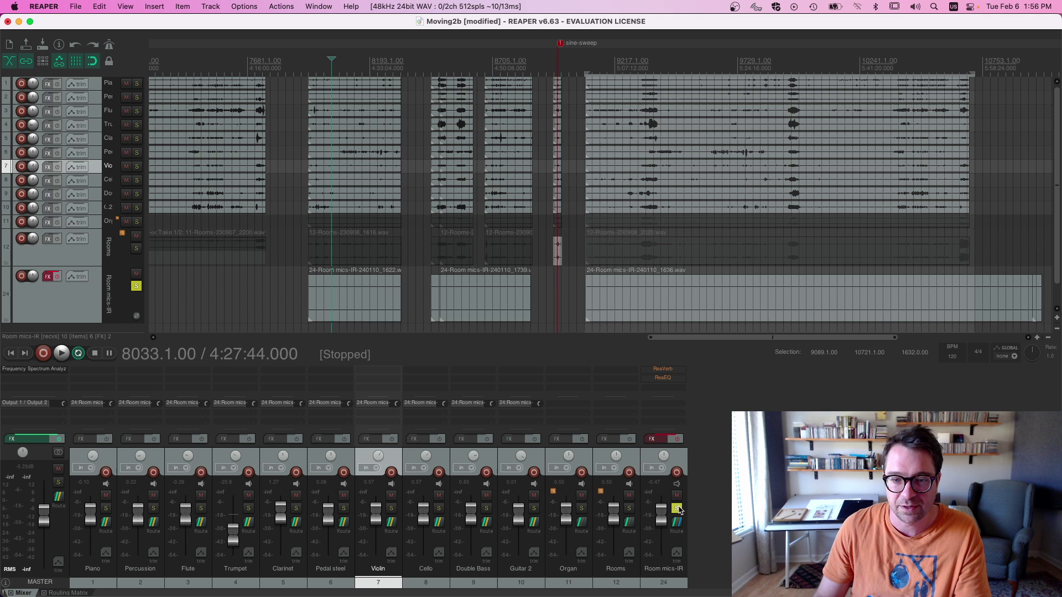
key("space")
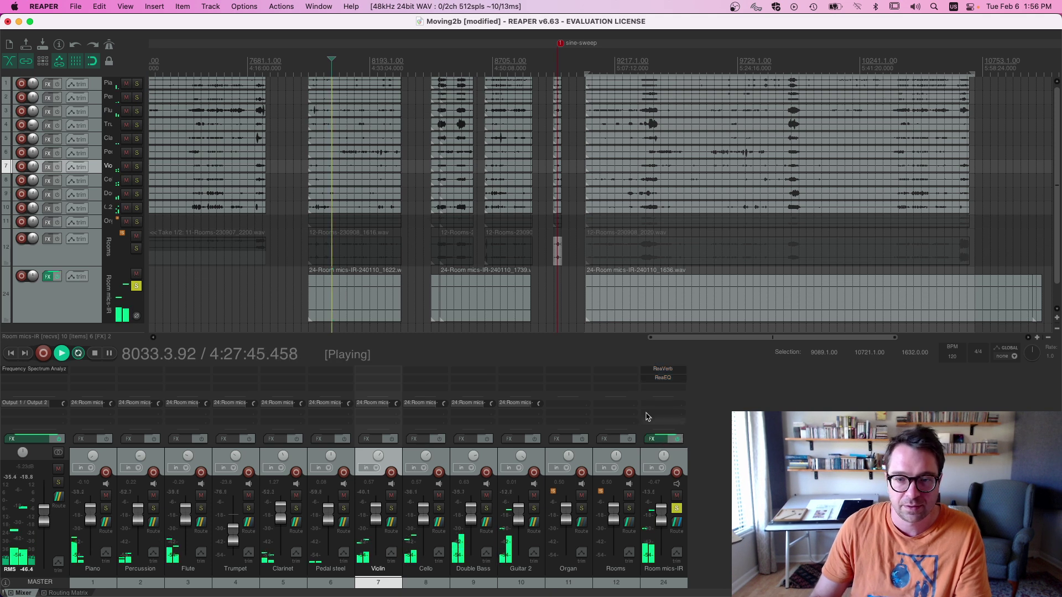
- Play the soloed Room mics-IR track from 8481.1.00 and stop playback after listening
left_click(678, 440)
key("space")
left_click(441, 70)
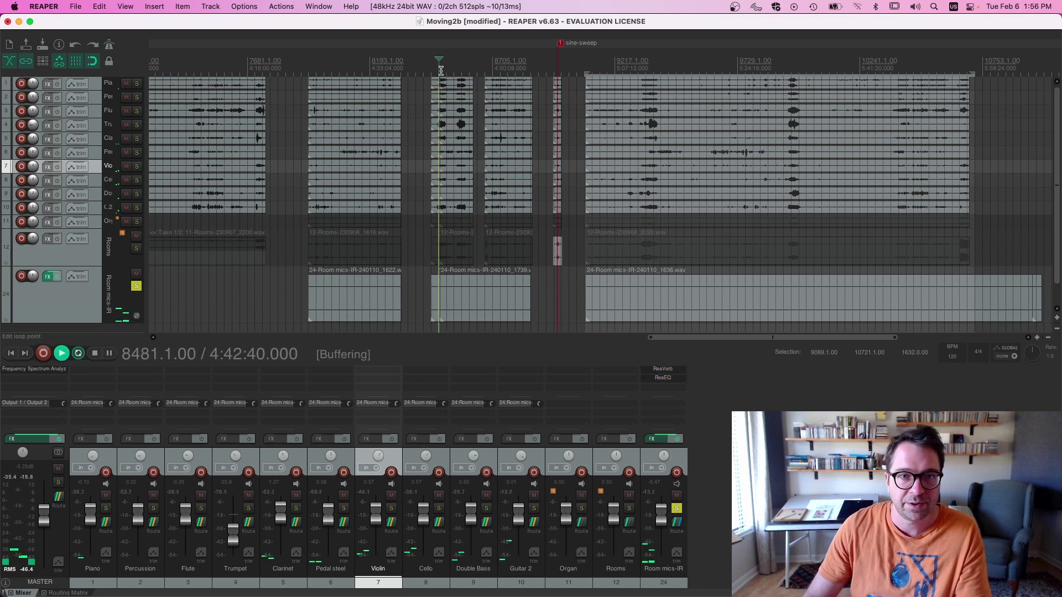
key("space")
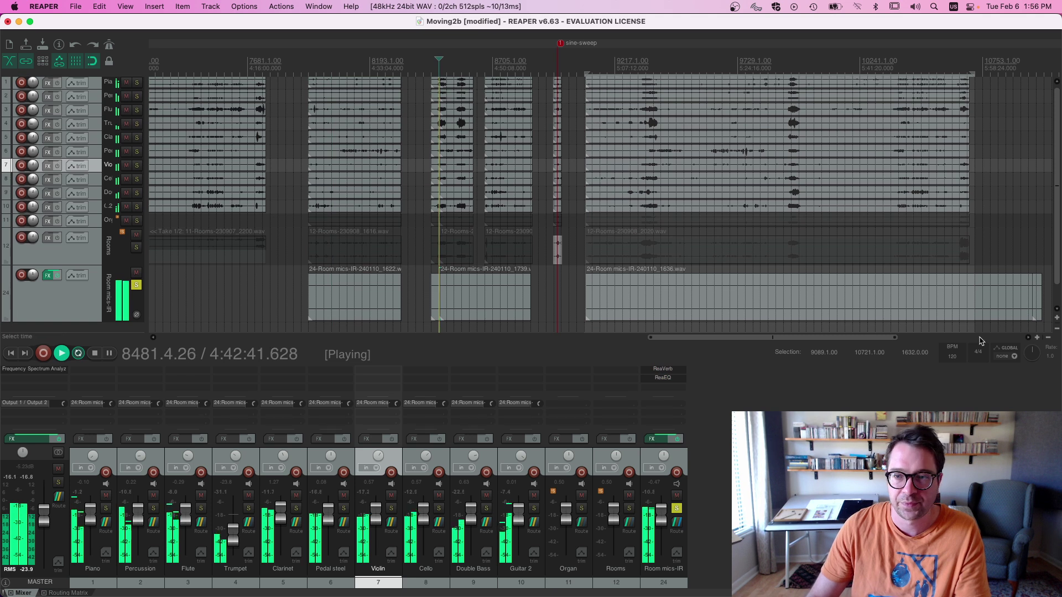
left_click(1037, 338)
left_click(1037, 338)
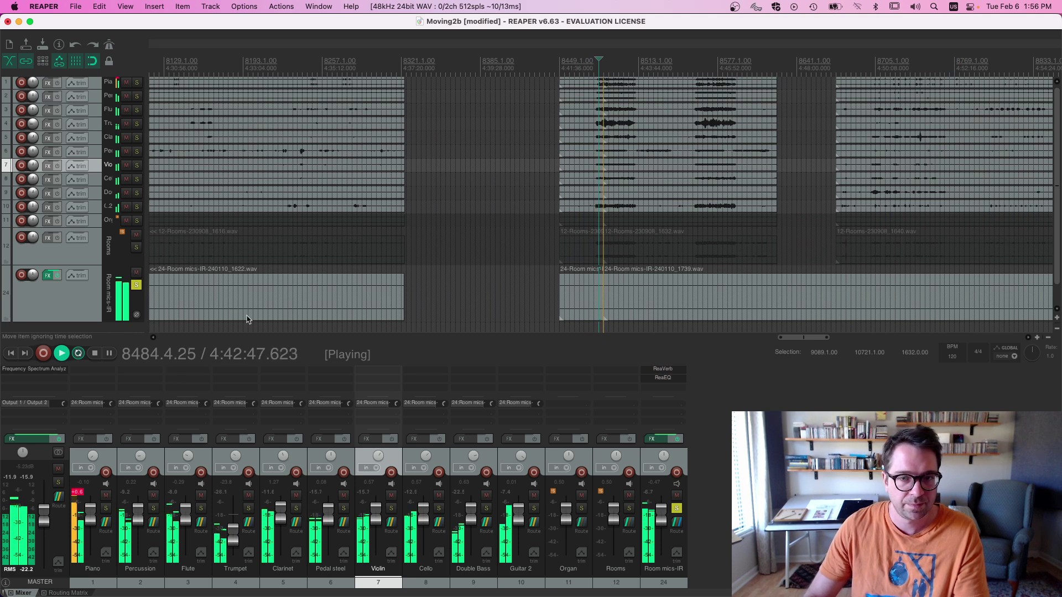
key("space")
- Solo the Rooms track instead of Room mics-IR and play it from 8481.1.00 for comparison
left_click(136, 284)
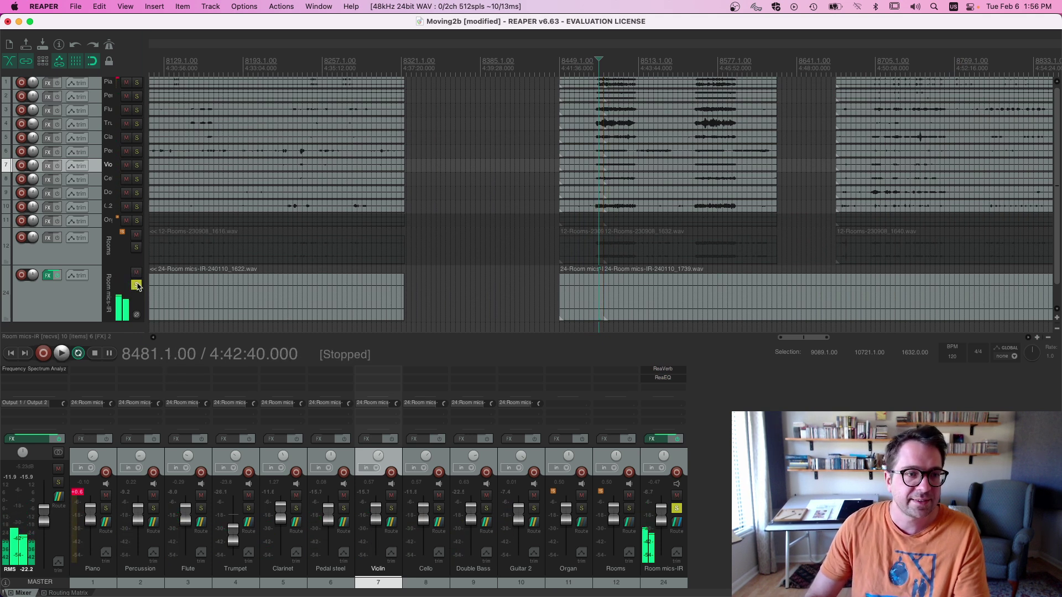
left_click(136, 247)
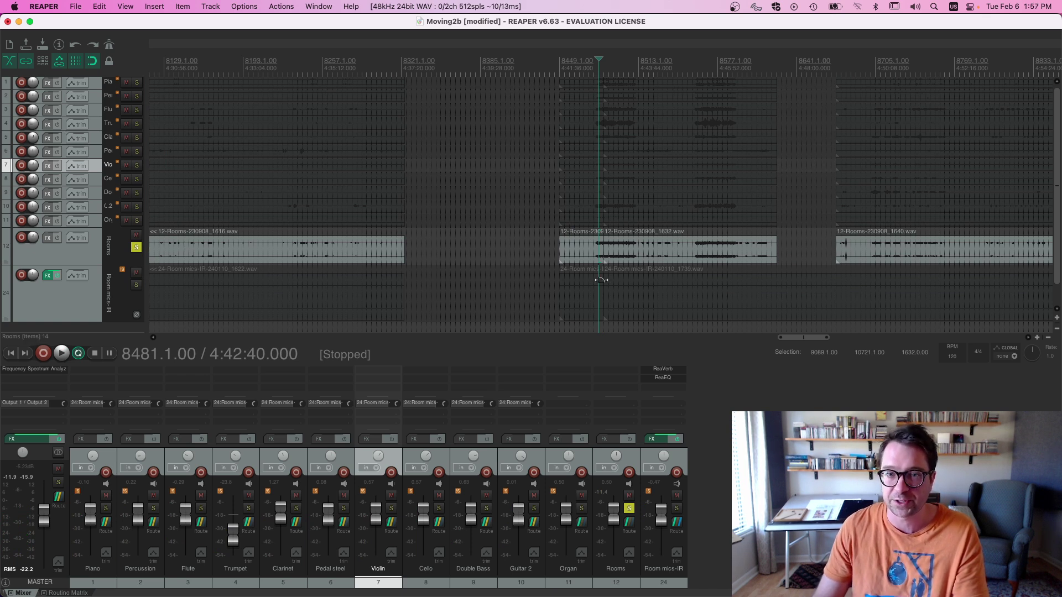
key("space")
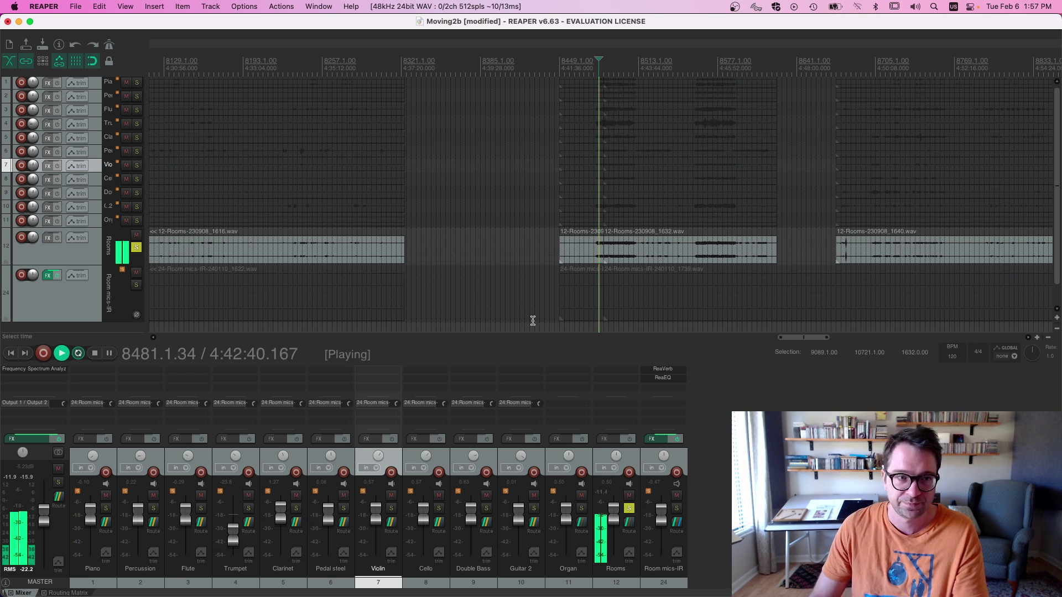
left_click(1037, 337)
left_click(1037, 338)
left_click(1037, 337)
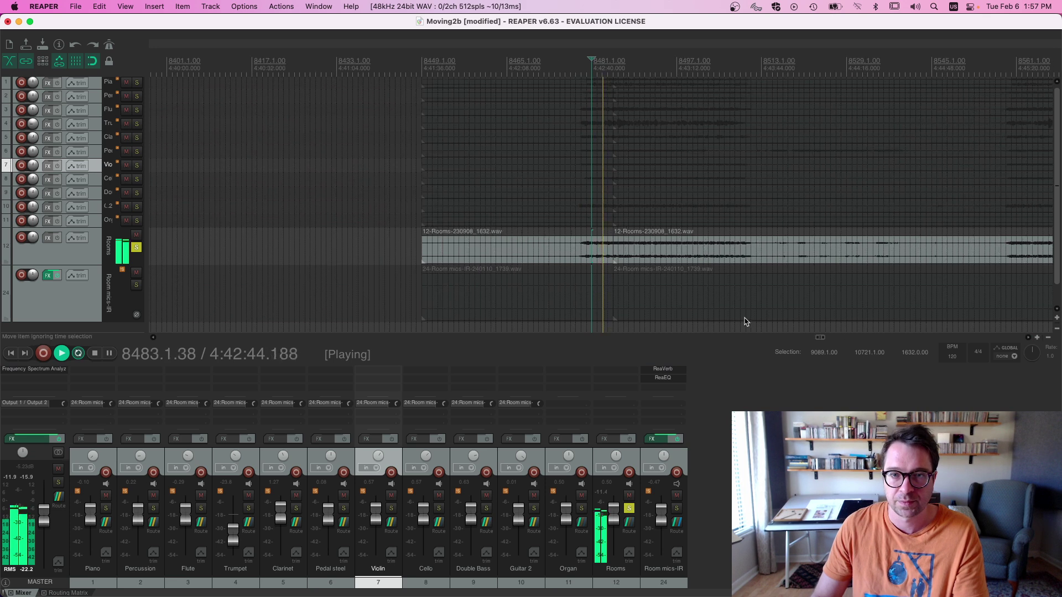
- Play the Rooms track from 8487.1.00, raise its volume slightly during playback, and stop
key("space")
left_click(623, 67)
key("space")
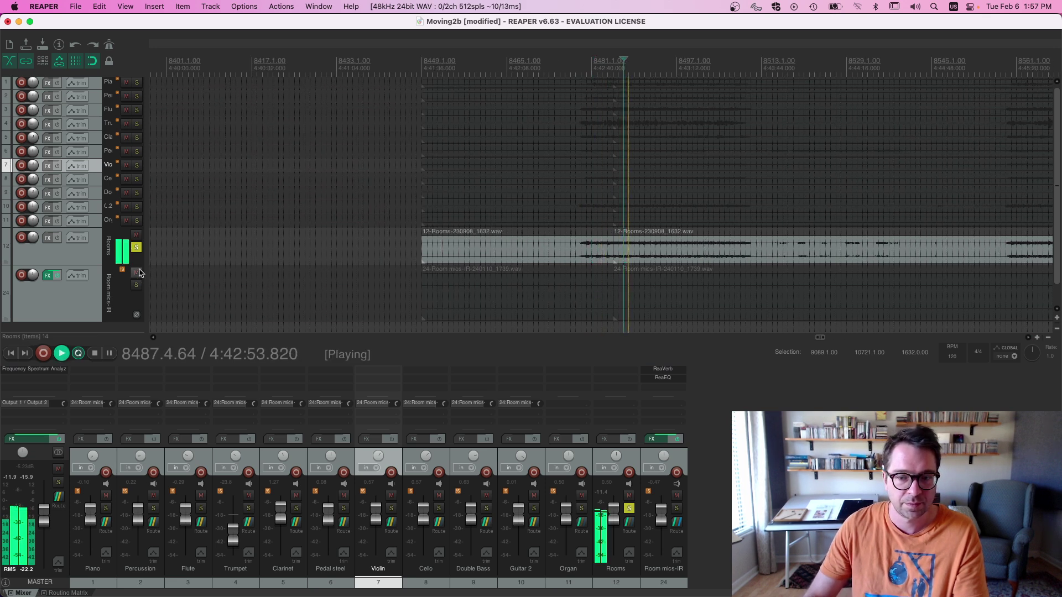
left_click_drag(615, 518, 619, 508)
key("space")
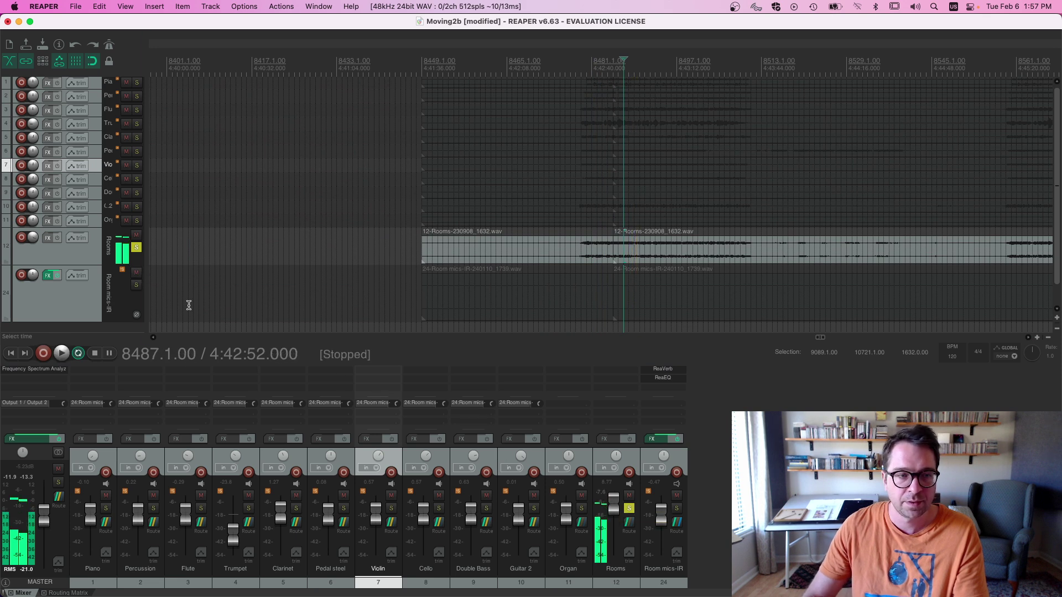
- Solo Room mics-IR instead of Rooms, play from 8487.1.00 and raise the Room mics-IR volume
left_click(136, 248)
left_click(136, 285)
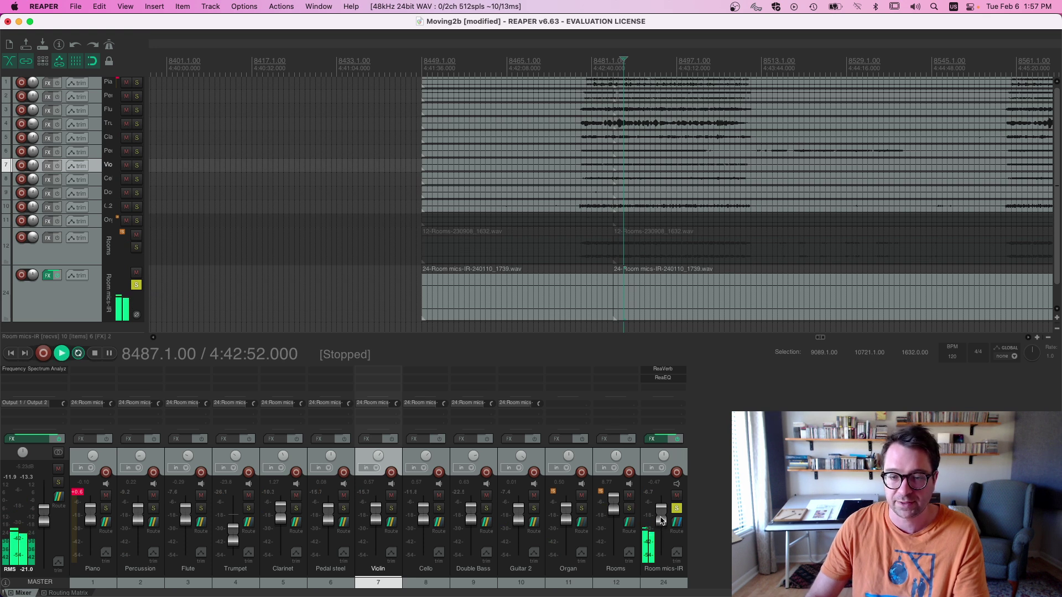
key("space")
left_click_drag(661, 521, 661, 508)
scroll(662, 506, "down", 5)
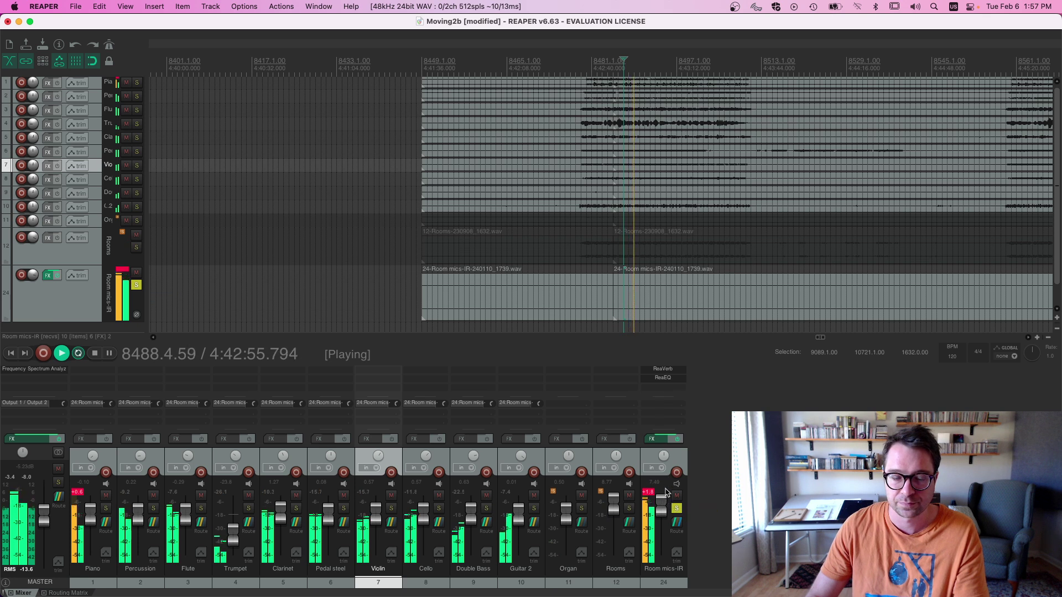
- Inspect band 3 of the ReaEQ on Room mics-IR during playback, stop, and close the plug-in window
left_click(664, 378)
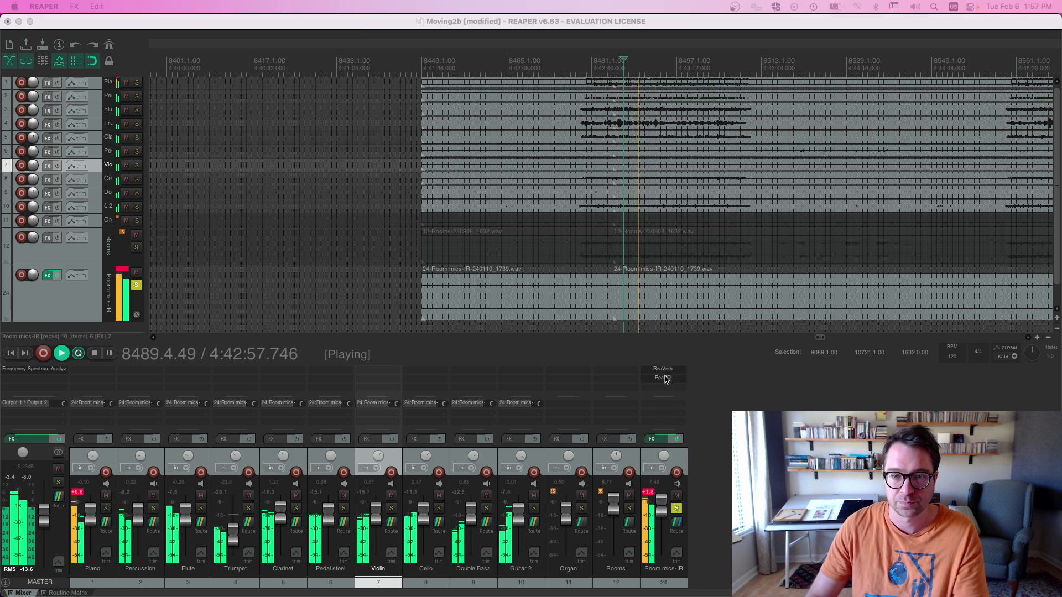
left_click_drag(690, 443, 377, 116)
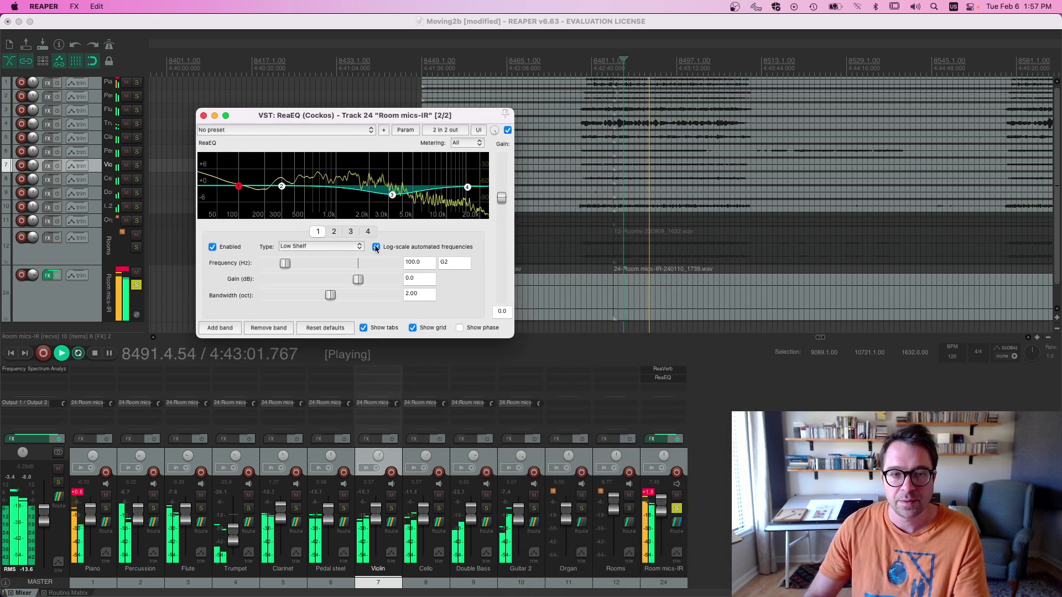
left_click(394, 195)
key("space")
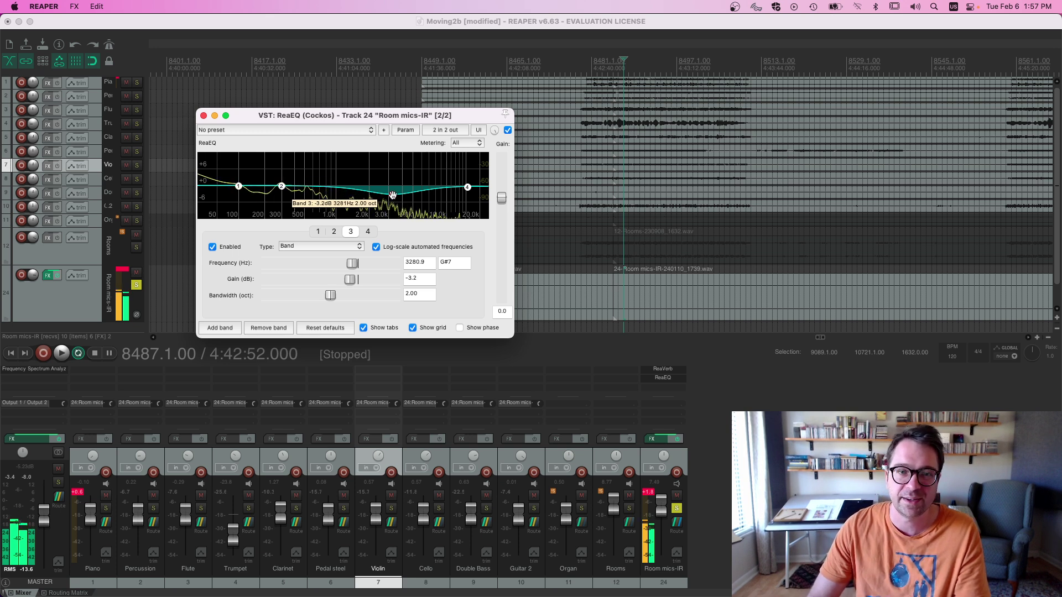
left_click(203, 116)
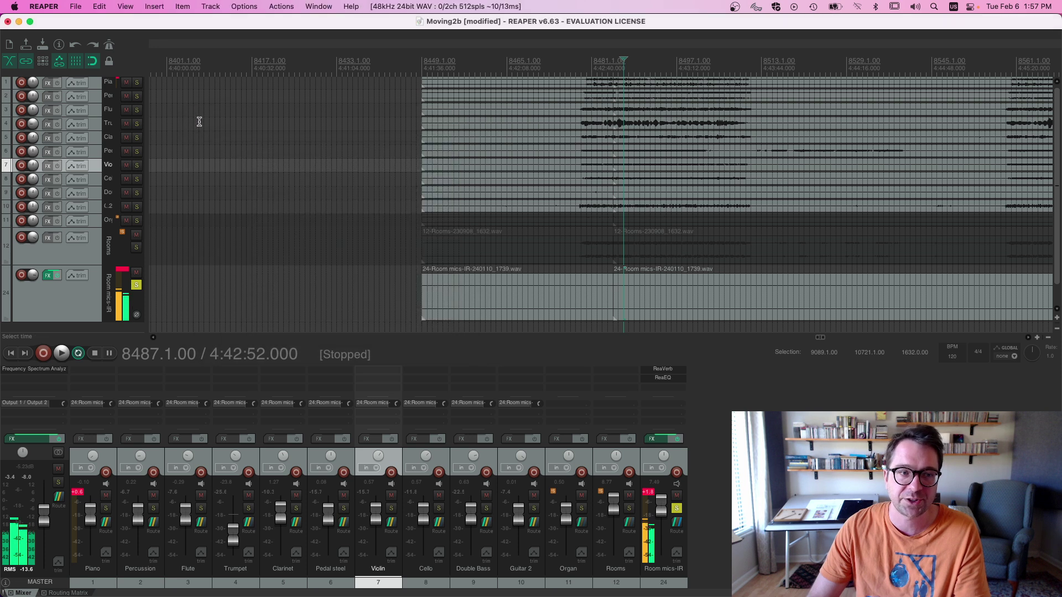
- Clear the solo on both the Rooms and Room mics-IR tracks and reset the Room mics-IR clip indicator
left_click(136, 247)
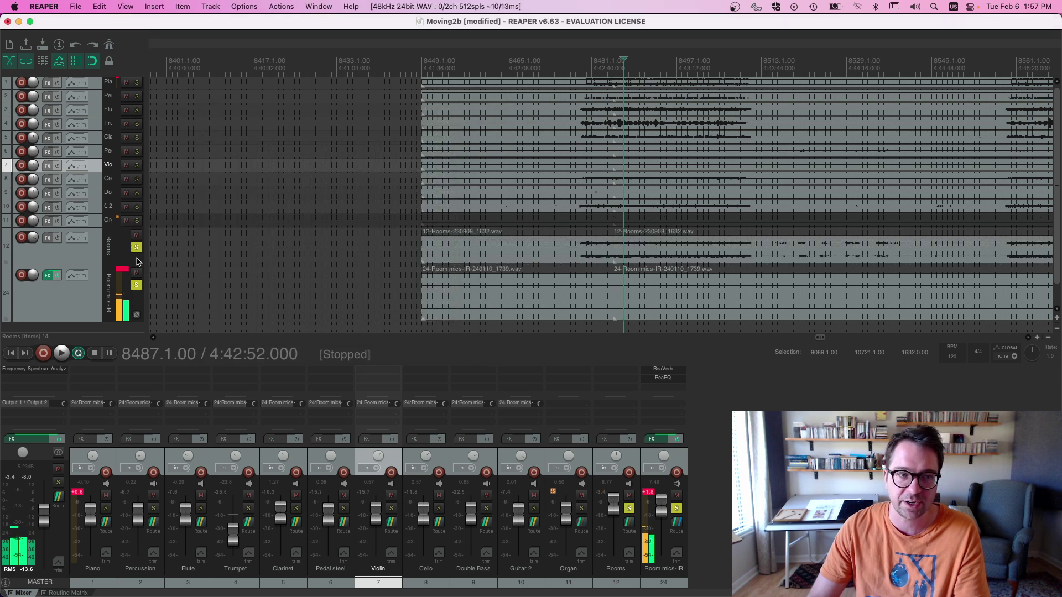
left_click(136, 286)
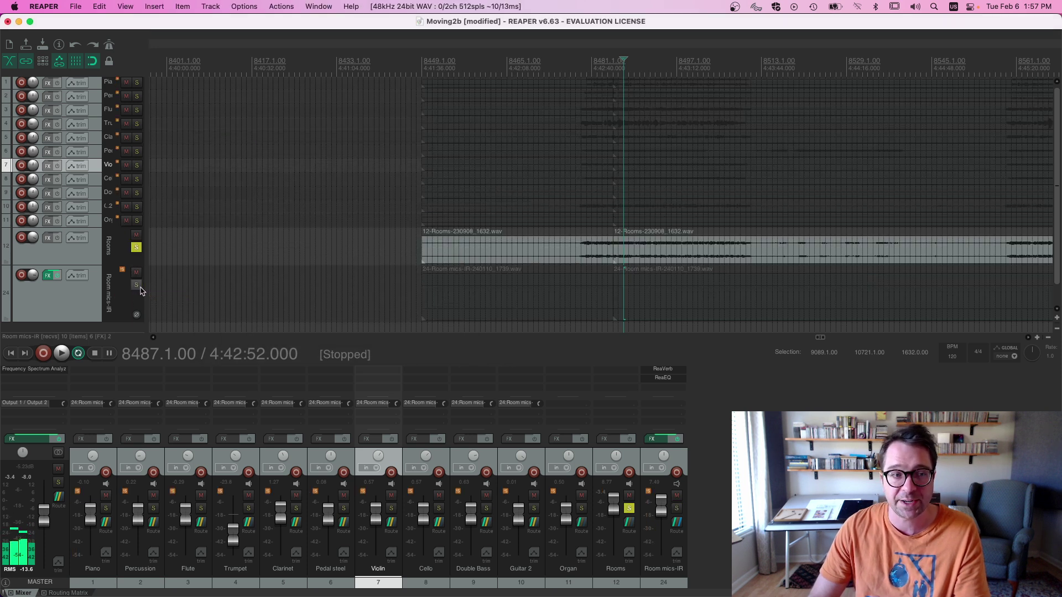
left_click(138, 247)
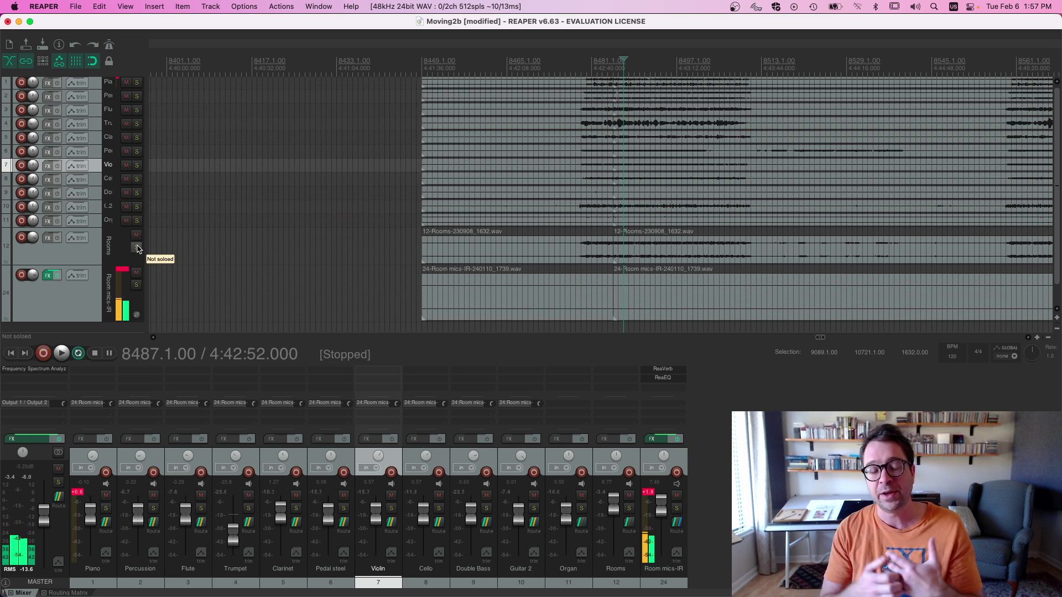
left_click(126, 275)
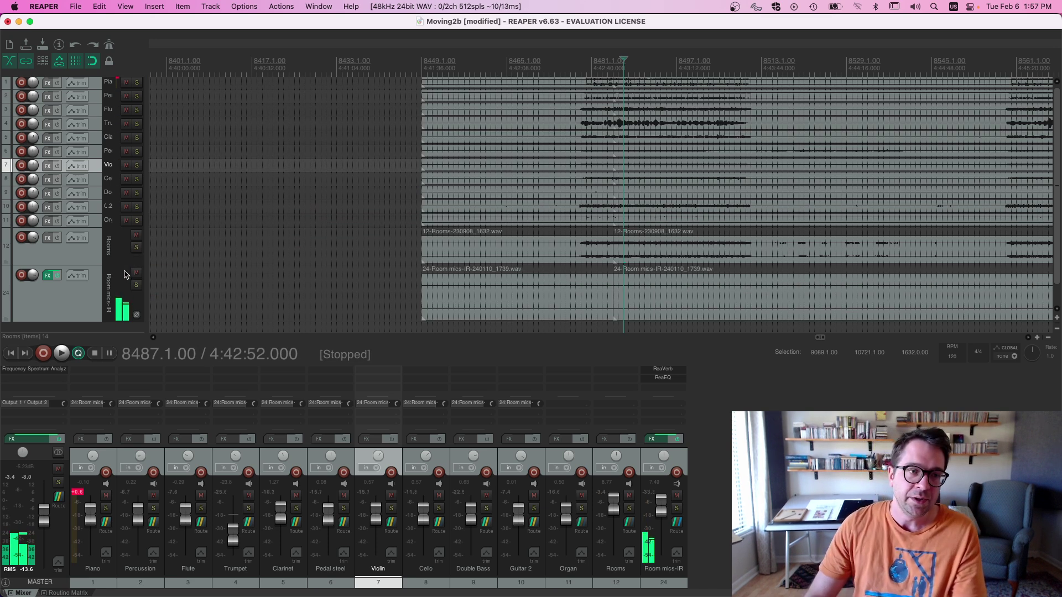
- Set a time selection over all the Room mics-IR items from 7905.1.00 to 11041.1.00
left_click(1049, 339)
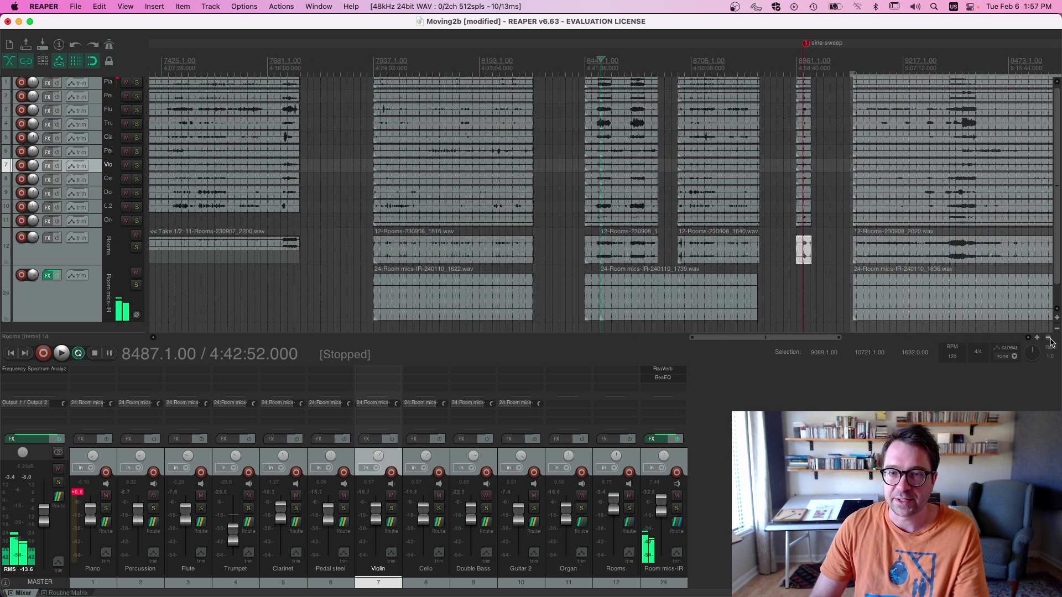
left_click(1048, 340)
left_click_drag(1024, 287, 502, 292)
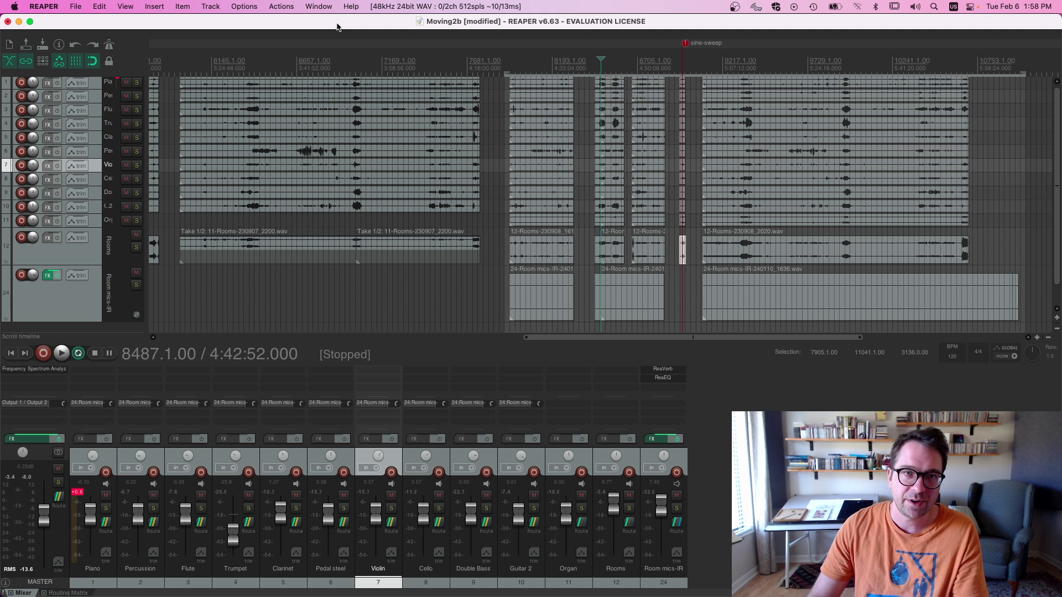
- Switch to the 240206 moving-recordings project in Logic Pro and hide the Electronics track
key("super+Tab")
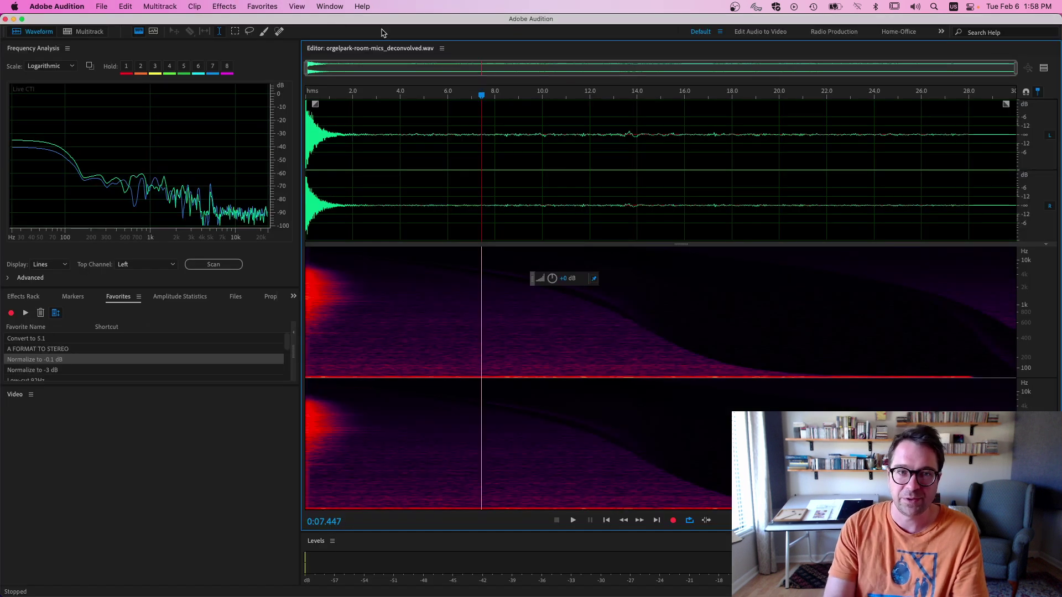
key("super+Tab")
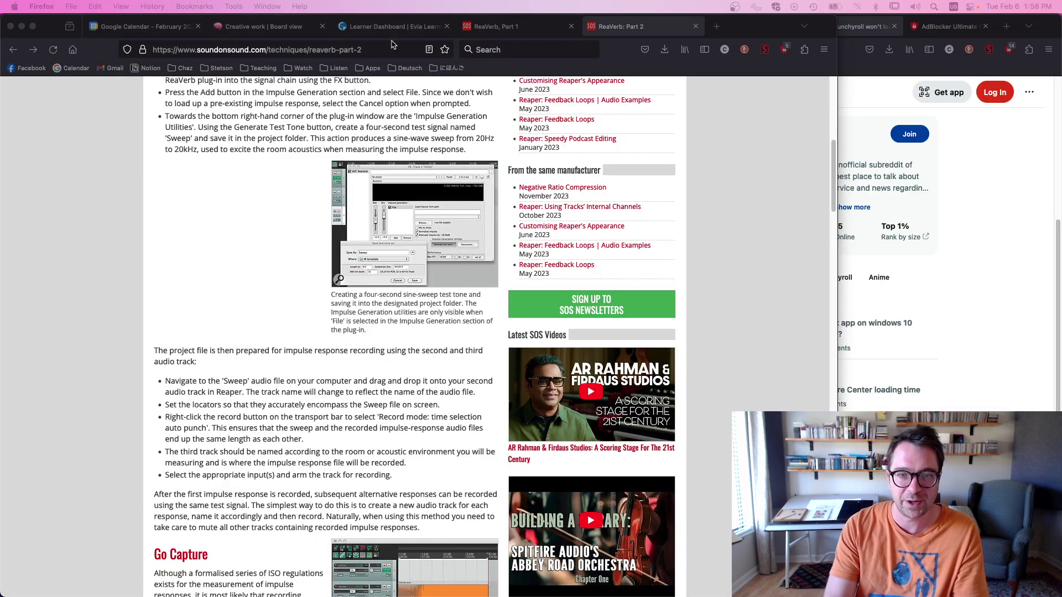
key("super+Tab")
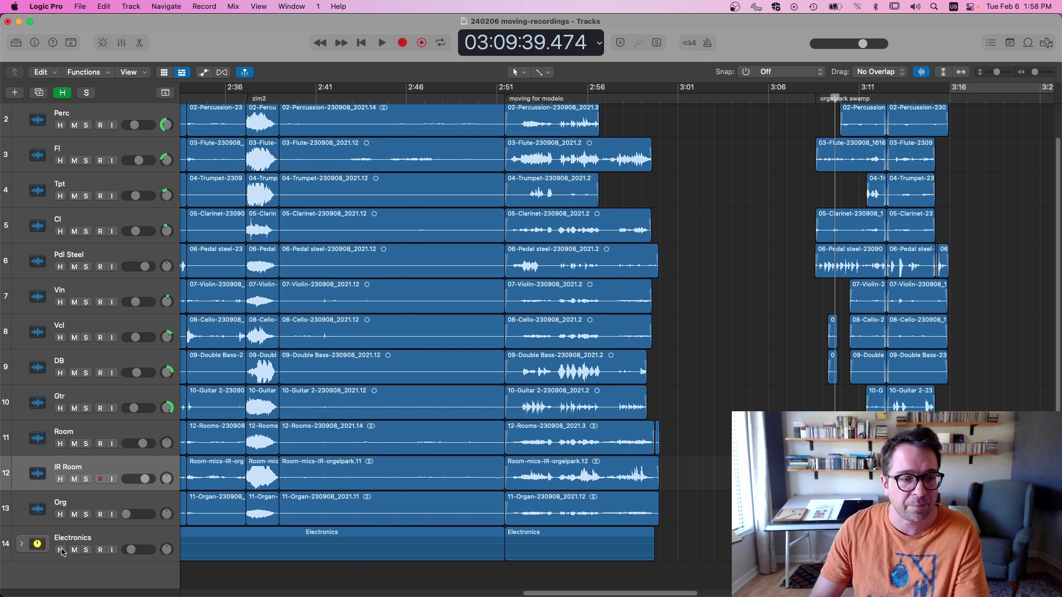
left_click(63, 94)
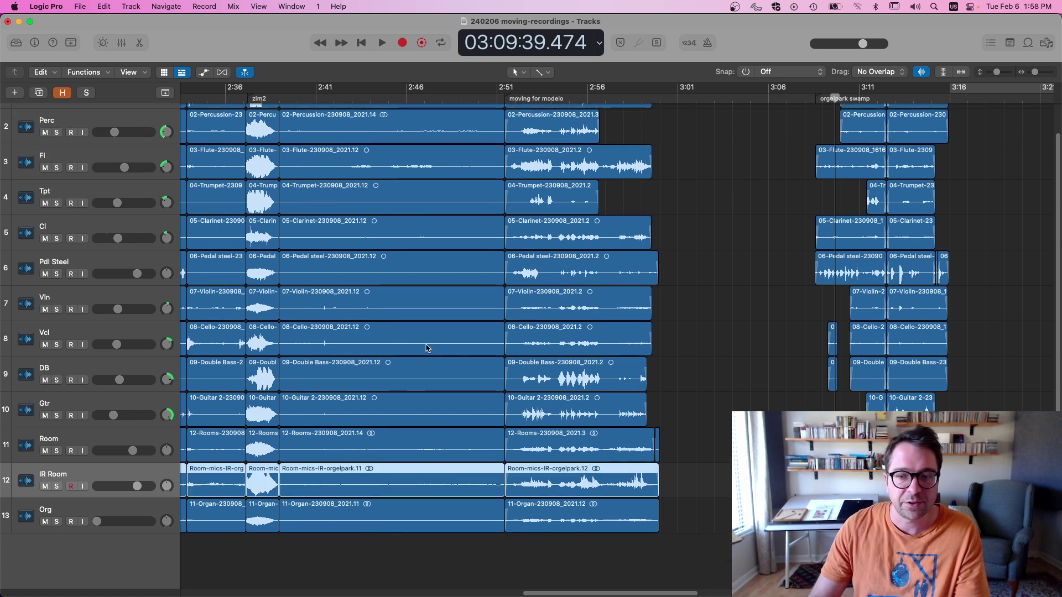
- Move the playhead to about 02:27:47 in the swamp section of the arrangement
scroll(402, 340, "down", 10)
scroll(434, 350, "left", 8)
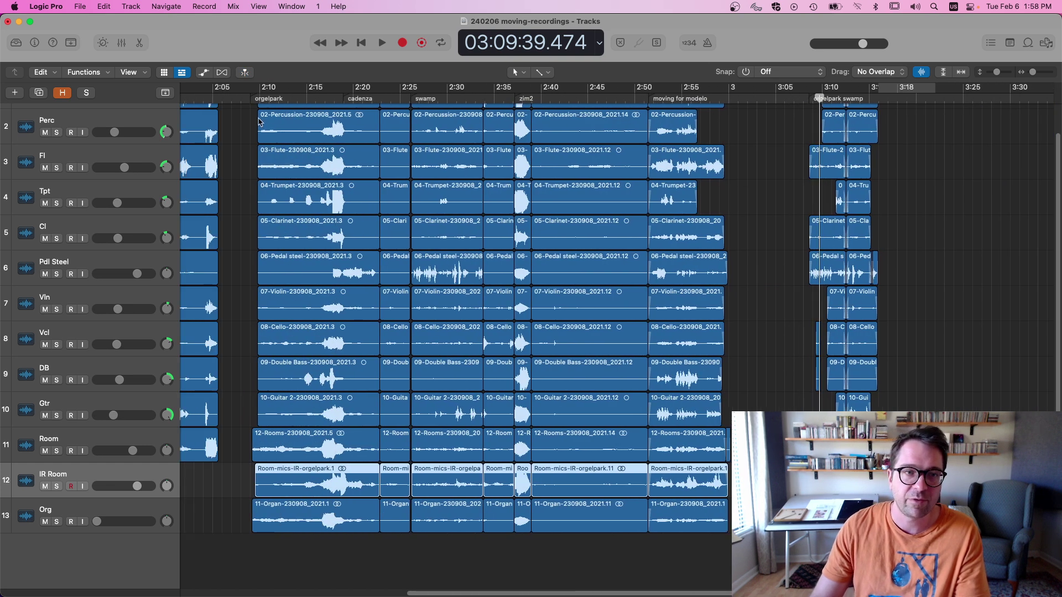
left_click_drag(246, 98, 425, 190)
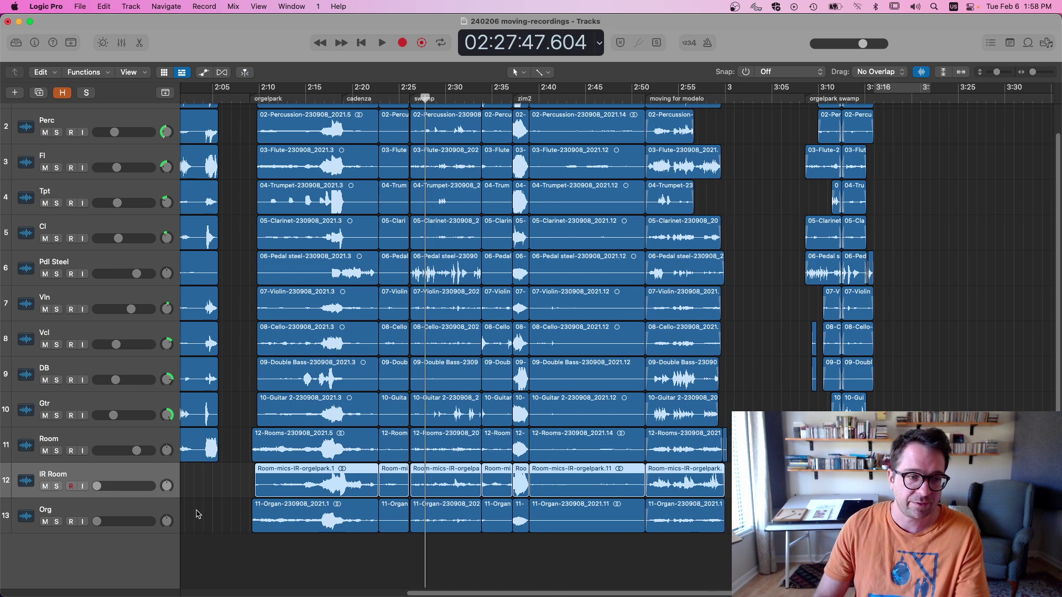
scroll(165, 415, "up", 3)
scroll(134, 318, "up", 1)
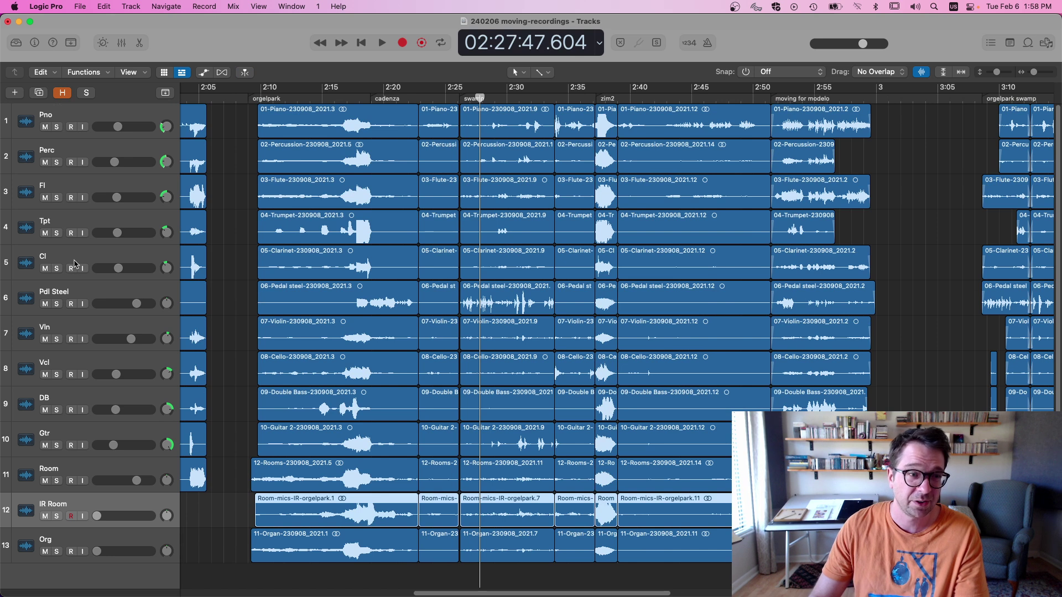
- Select the Vln, Gtr, Room and IR Room tracks in turn
left_click(78, 332)
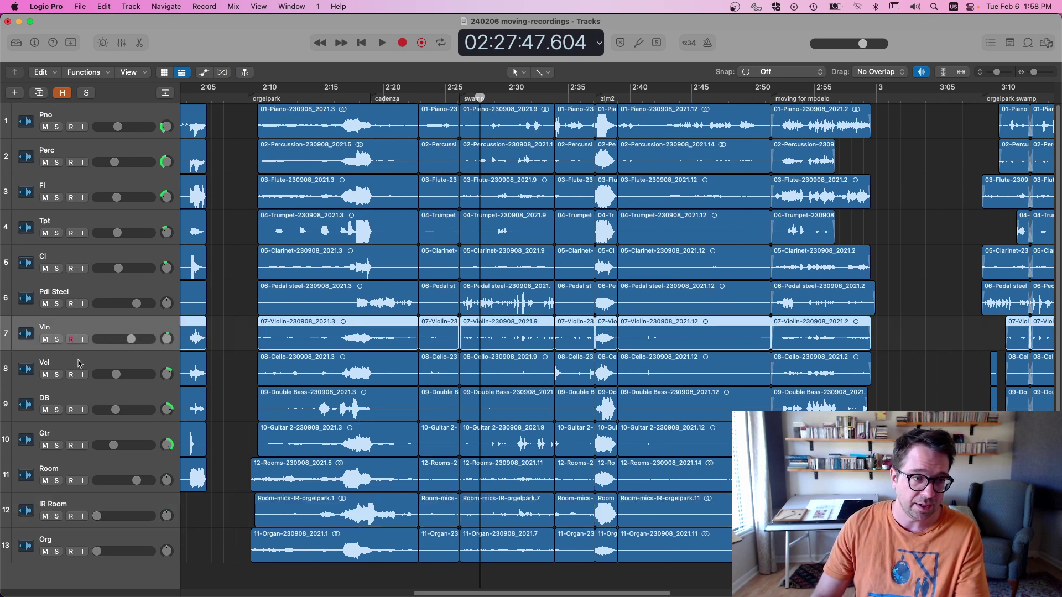
left_click(78, 433)
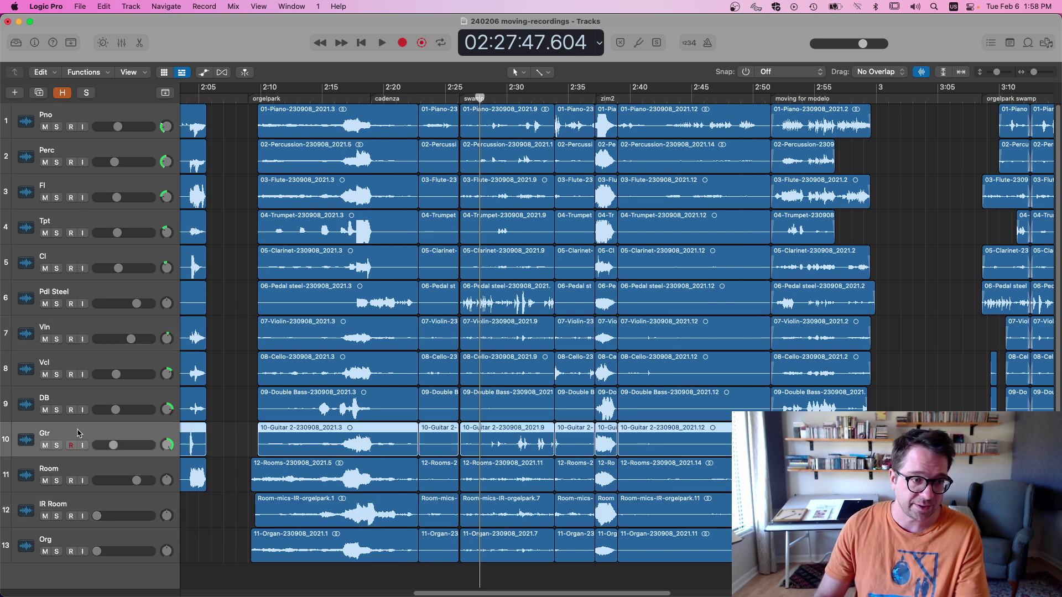
left_click(86, 474)
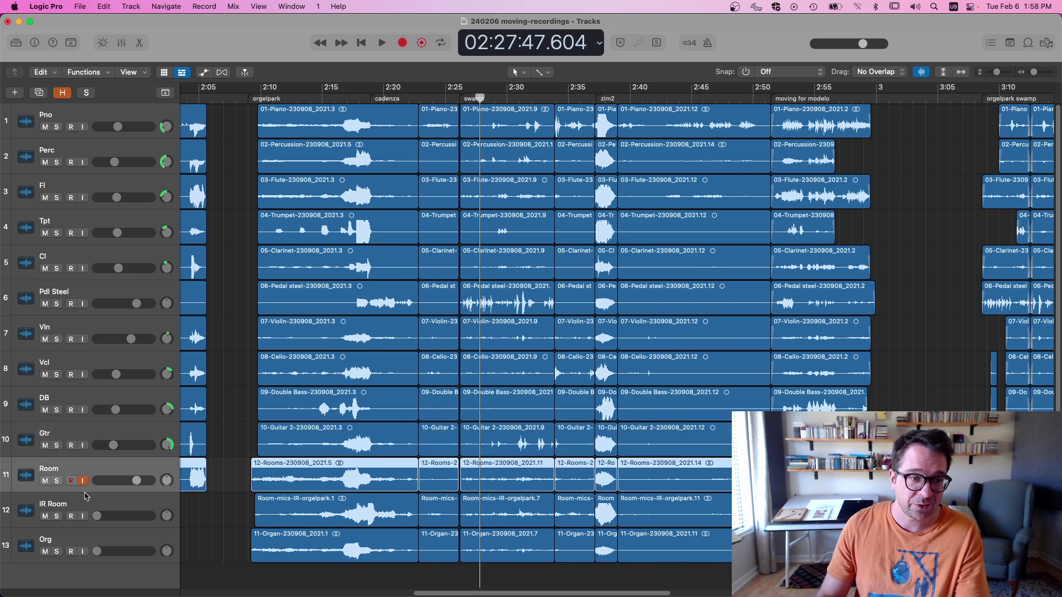
left_click(86, 502)
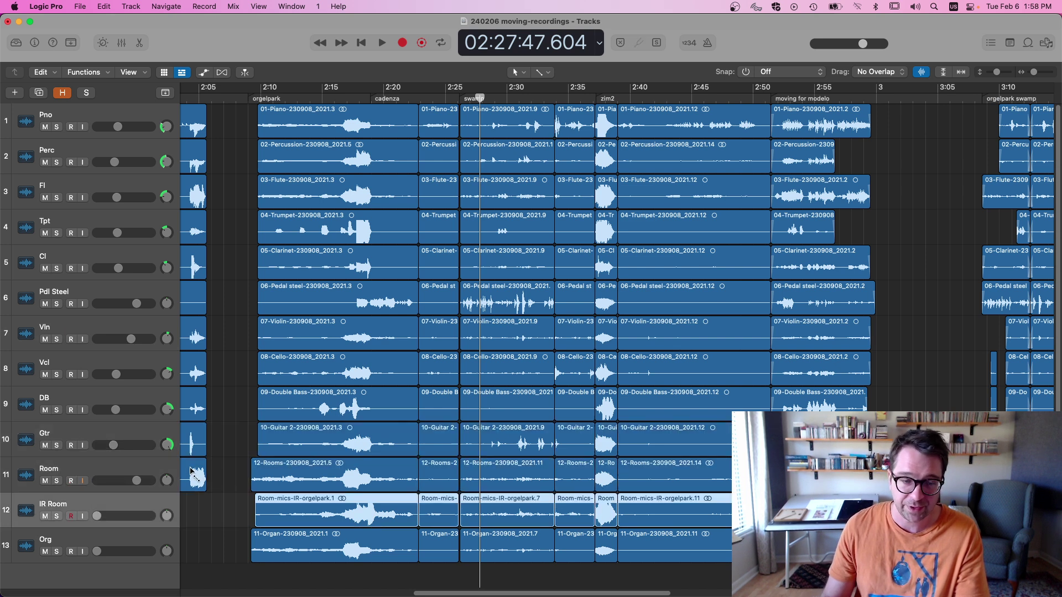
- Compare the Room and IR Room waveforms in the loud passage just before the cadenza marker
scroll(191, 472, "up", 5)
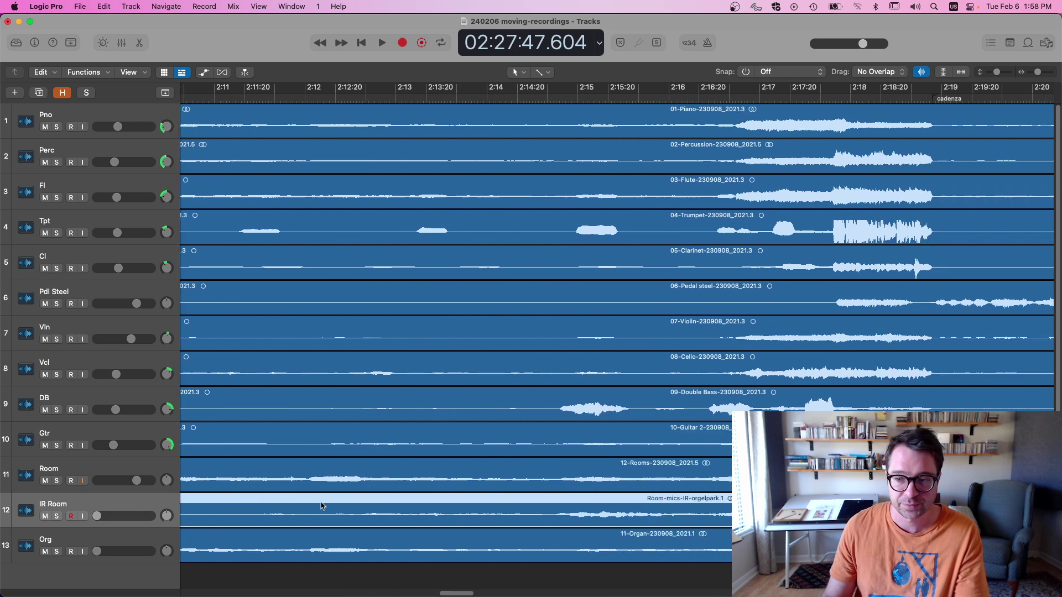
scroll(322, 506, "right", 3)
scroll(422, 496, "right", 3)
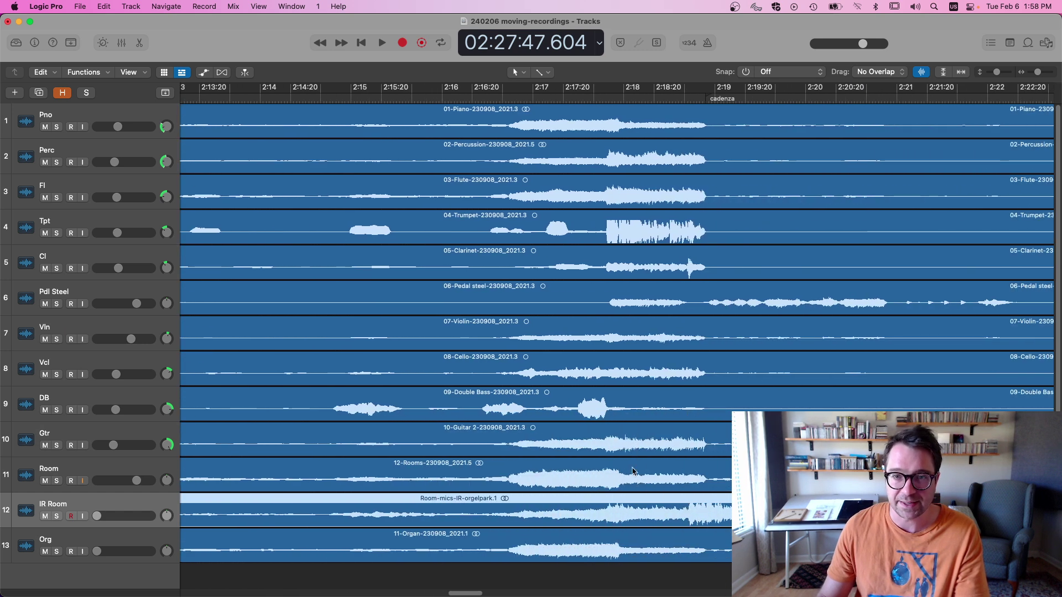
left_click(588, 477)
left_click(615, 495)
scroll(664, 487, "down", 2)
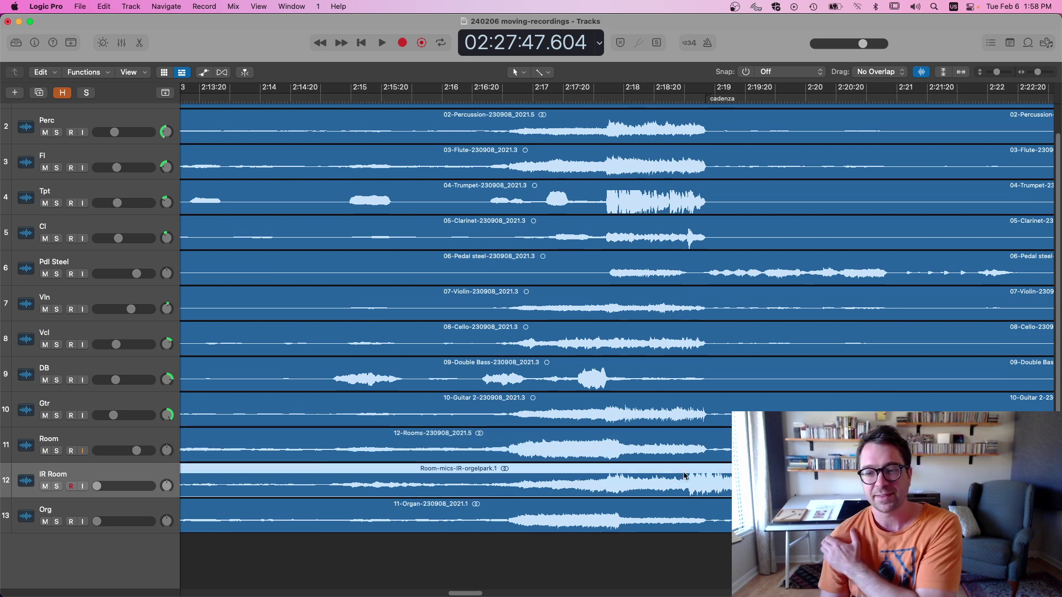
- Select the guitar and piano regions together for comparison with the IR Room region, and reselect the IR Room region
left_click(634, 409)
scroll(636, 421, "up", 2)
left_click(640, 131, "shift")
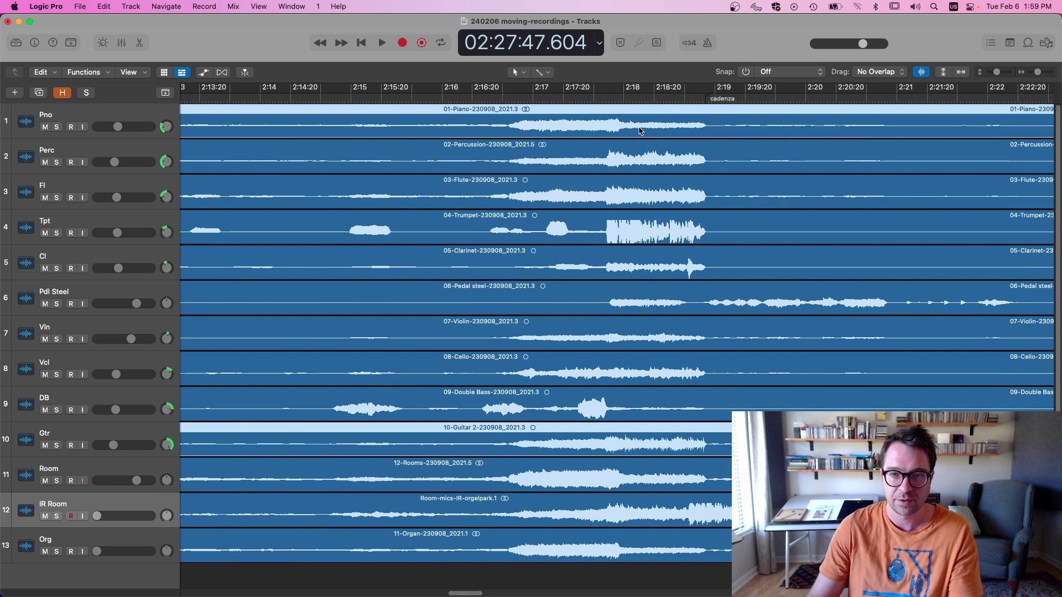
left_click(694, 518)
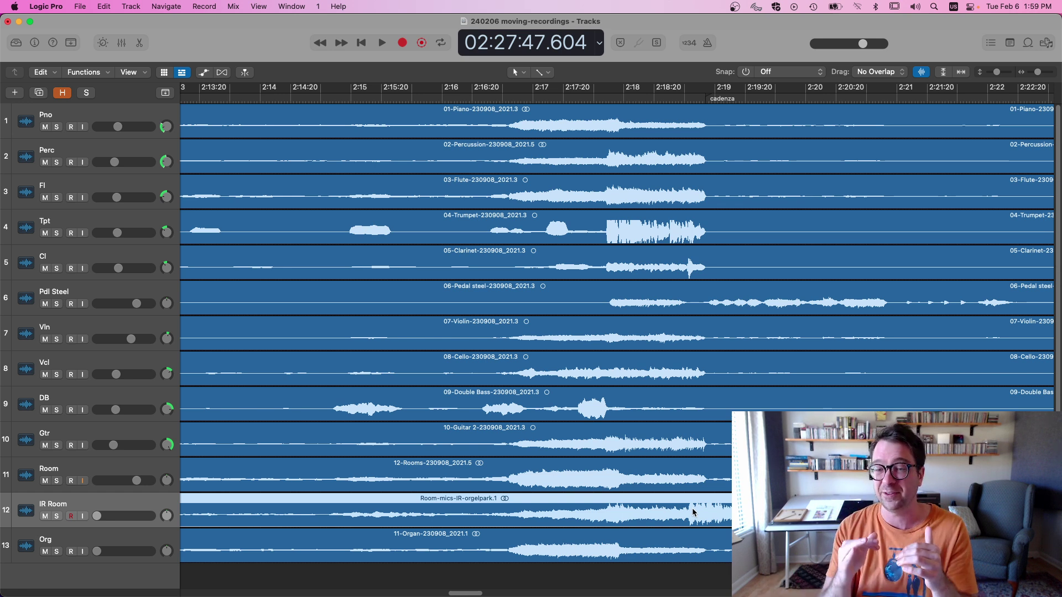
- Show the track volume automation and move the playhead to about 02:55:19 in the moving for modelo section
key("super+Right")
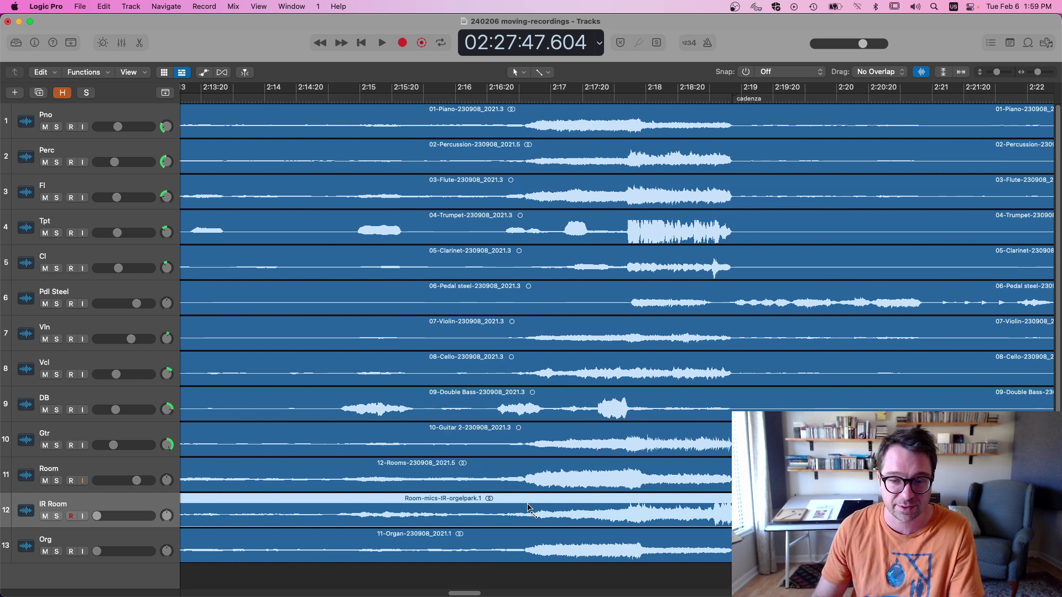
key("super+Left")
key("super+Left")
key("a")
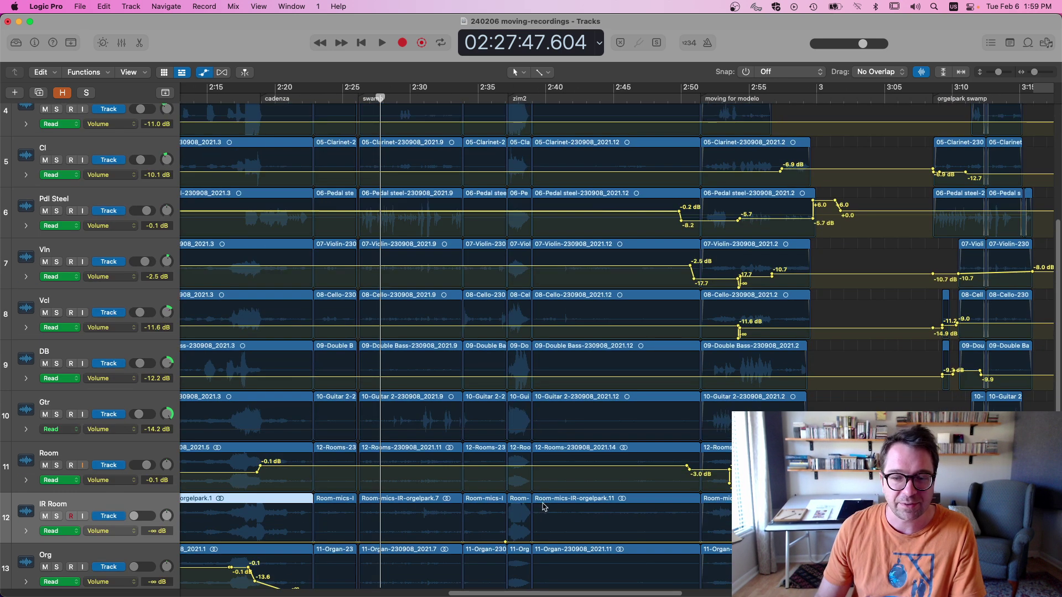
scroll(640, 513, "left", 10)
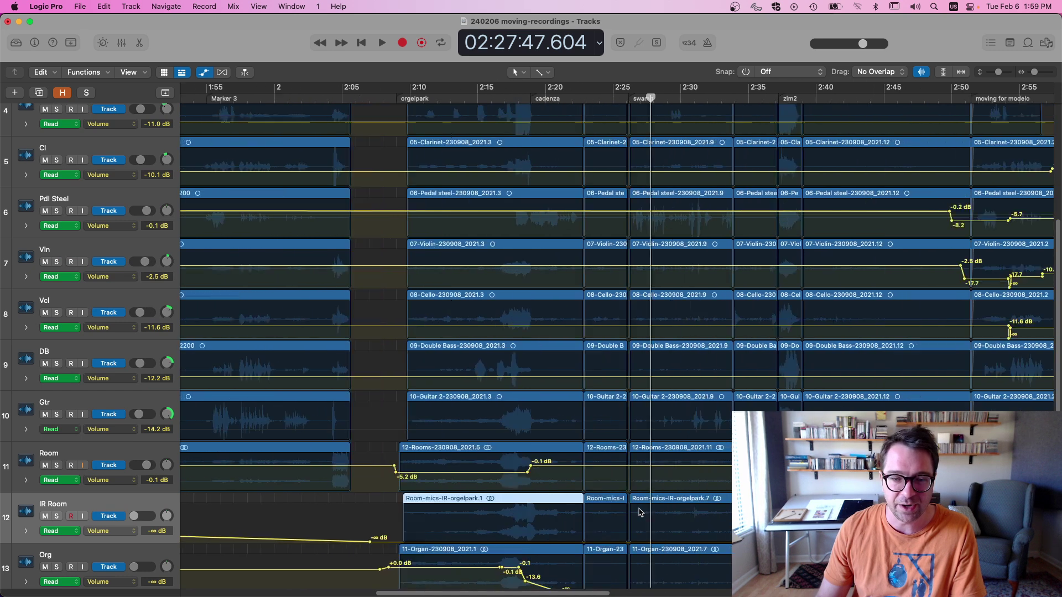
scroll(640, 512, "right", 8)
scroll(642, 506, "right", 10)
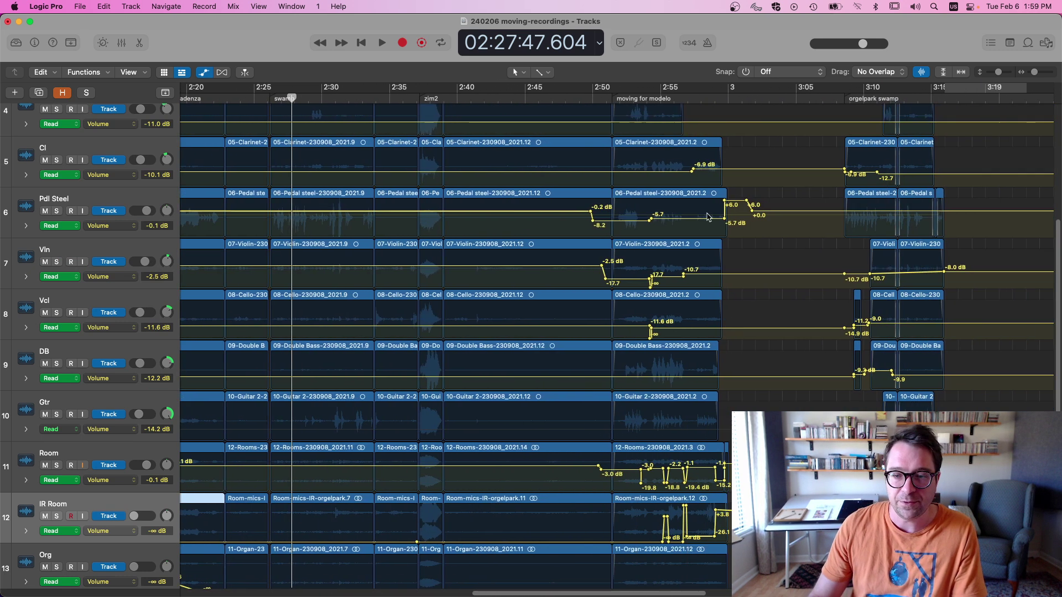
left_click(665, 92)
key("super+Right")
key("super+Right")
key("super+Right")
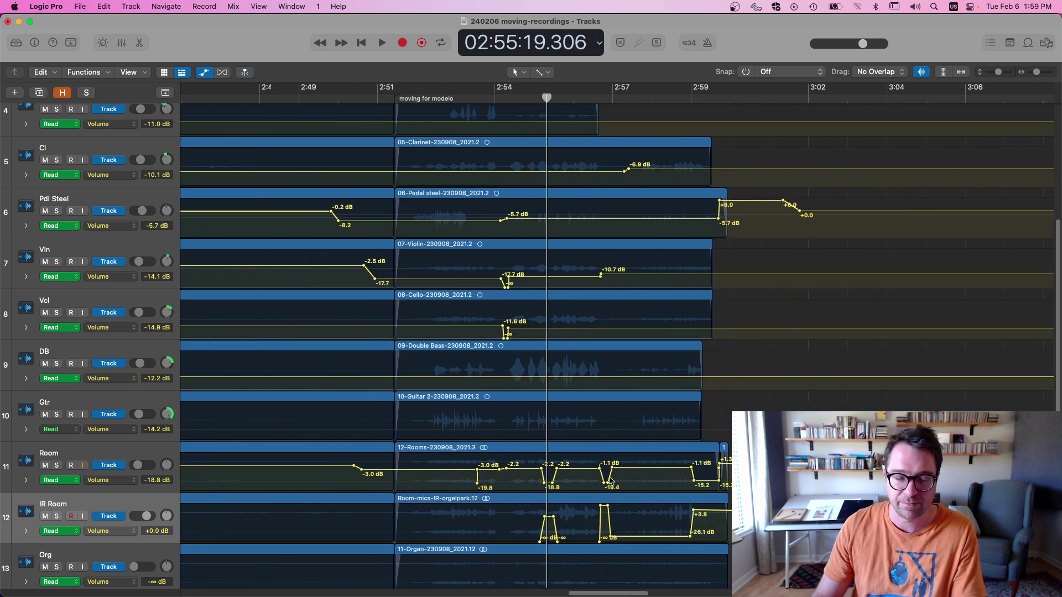
- Play briefly from the playhead and examine the crossfade between the Room and IR Room volume automation around 2:55:20
key("space")
key("super+Right")
key("super+Right")
key("super+Right")
key("space")
key("super+Left")
key("super+Left")
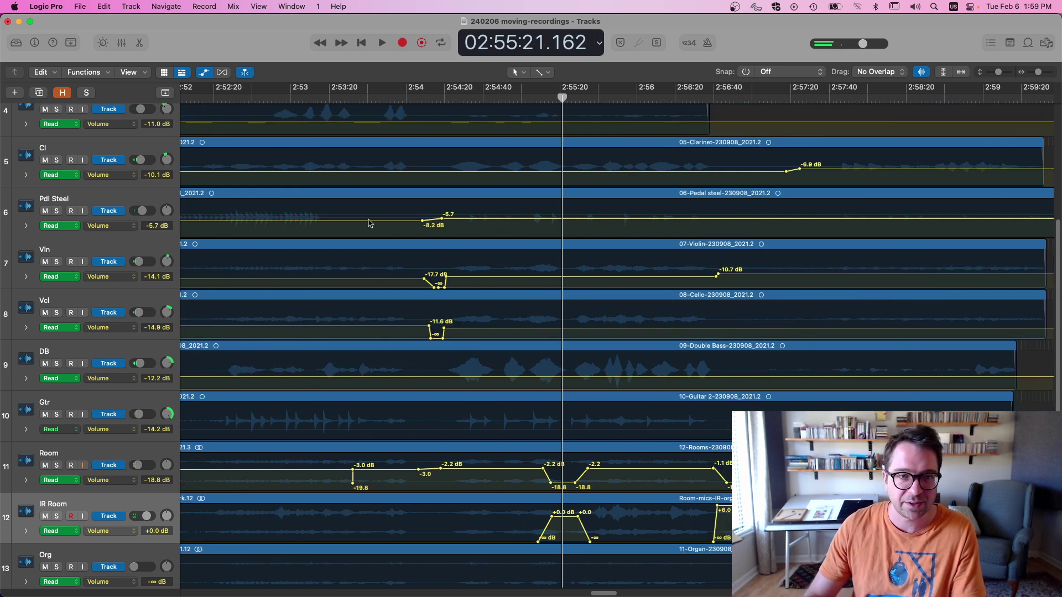
key("super+Right")
key("super+Right")
key("super+Right")
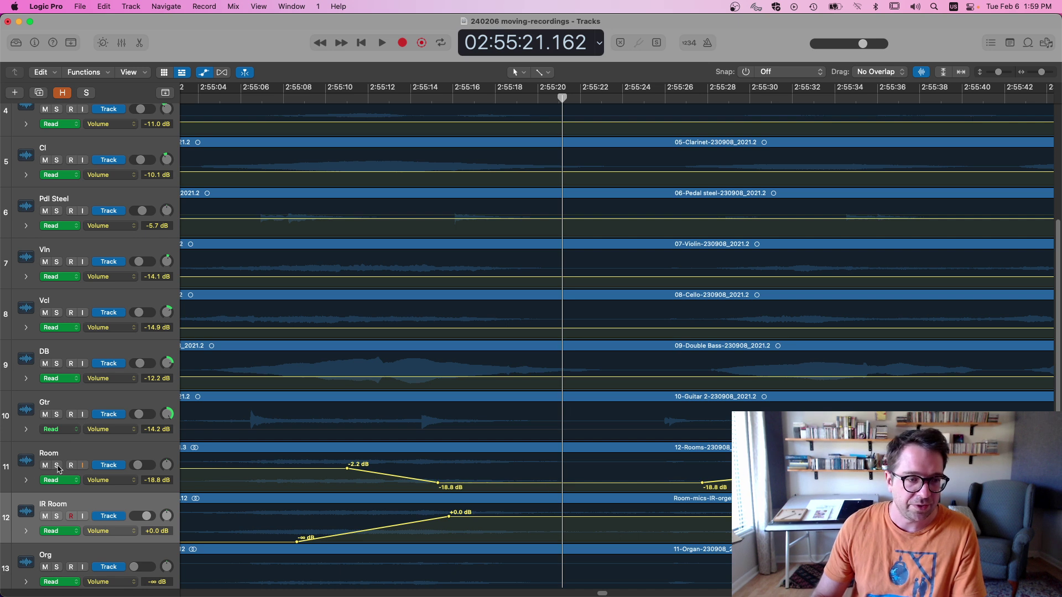
- Play the full mix from 02:55:06 to about 02:55:40, through the Room to IR Room crossfade and back
key("super+Left")
key("super+Left")
key("super+Left")
left_click_drag(532, 93, 526, 93)
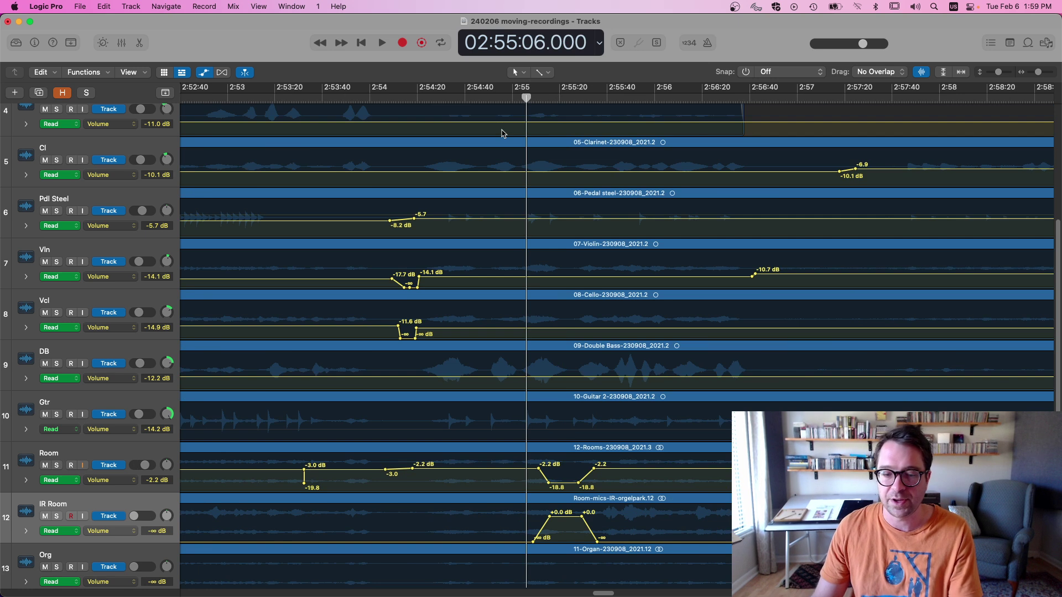
key("space")
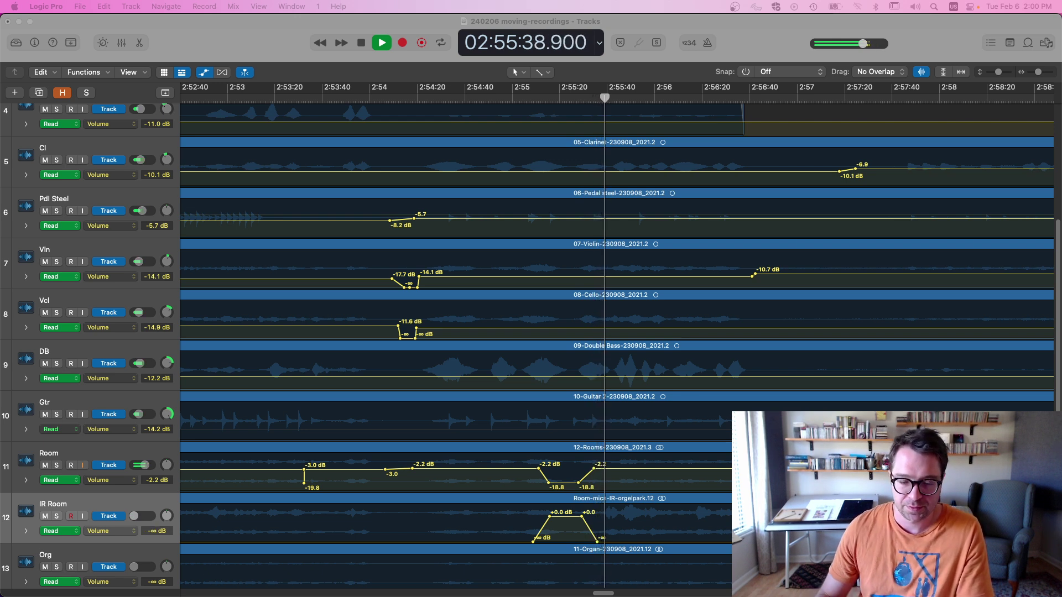
left_click(624, 27)
key("space")
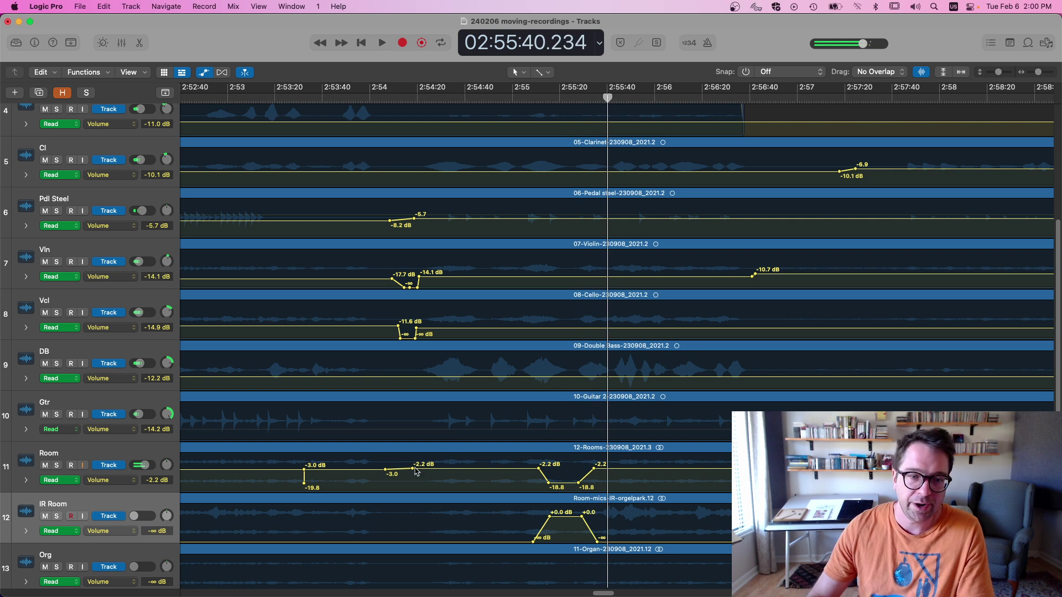
- Raise the Room track's volume automation dip between about 2:55:15 and 2:55:27 to -1.9 dB
key("super+Right")
key("super+Right")
key("super+Right")
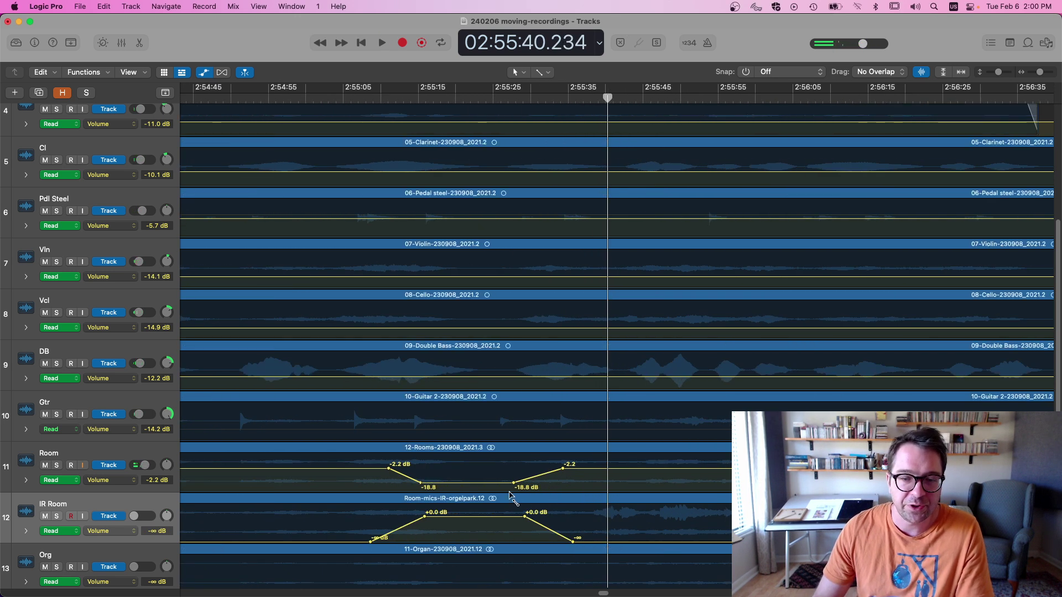
left_click_drag(399, 95, 431, 109)
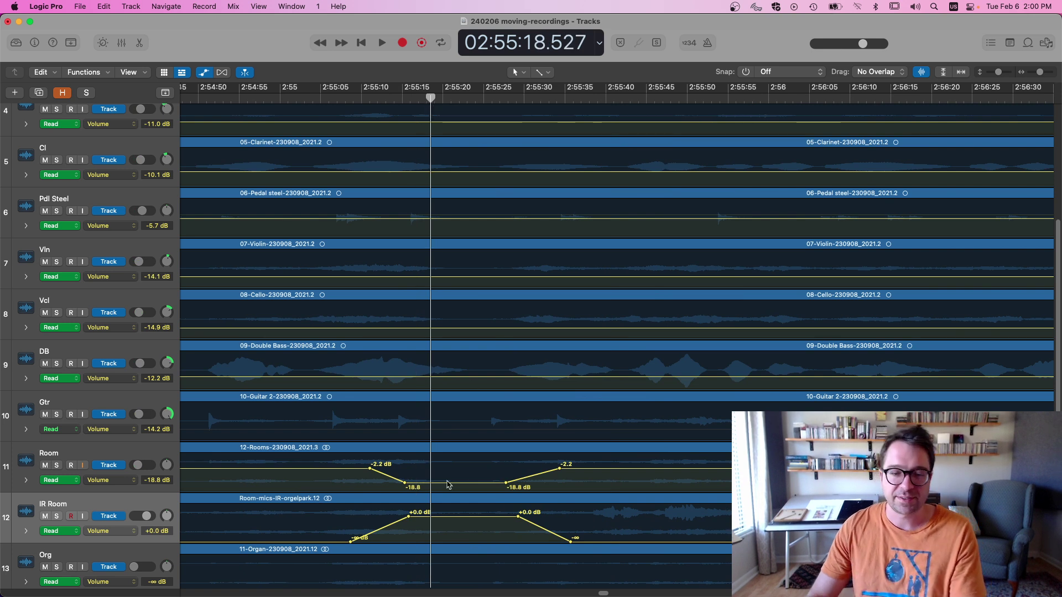
left_click_drag(445, 485, 445, 468)
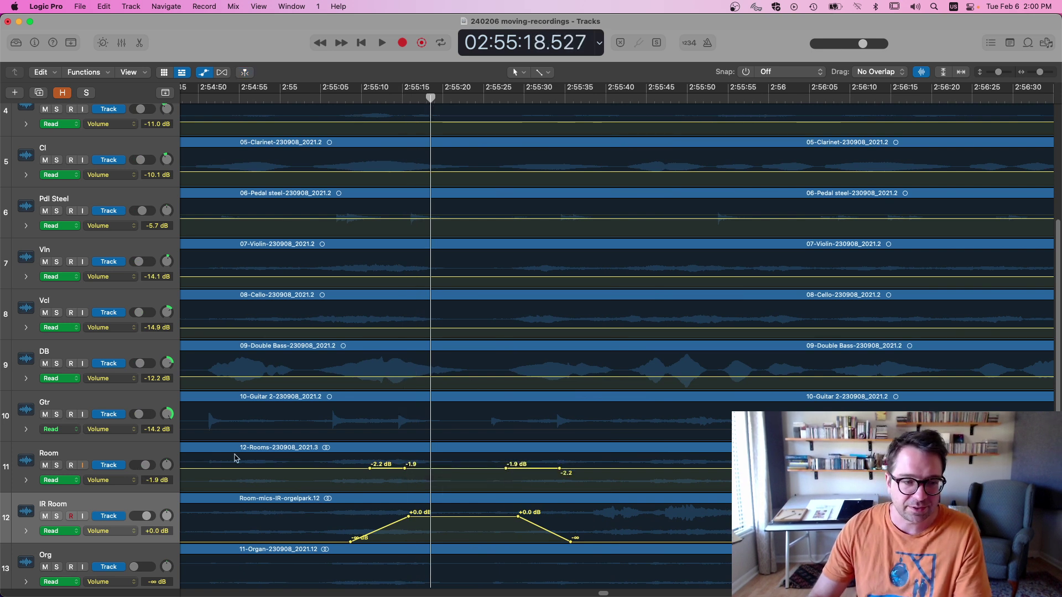
- Solo the Room track, listen from about 2:55:15 to 2:55:27, and return the playhead to about 02:55:18
left_click(82, 465)
left_click(532, 217)
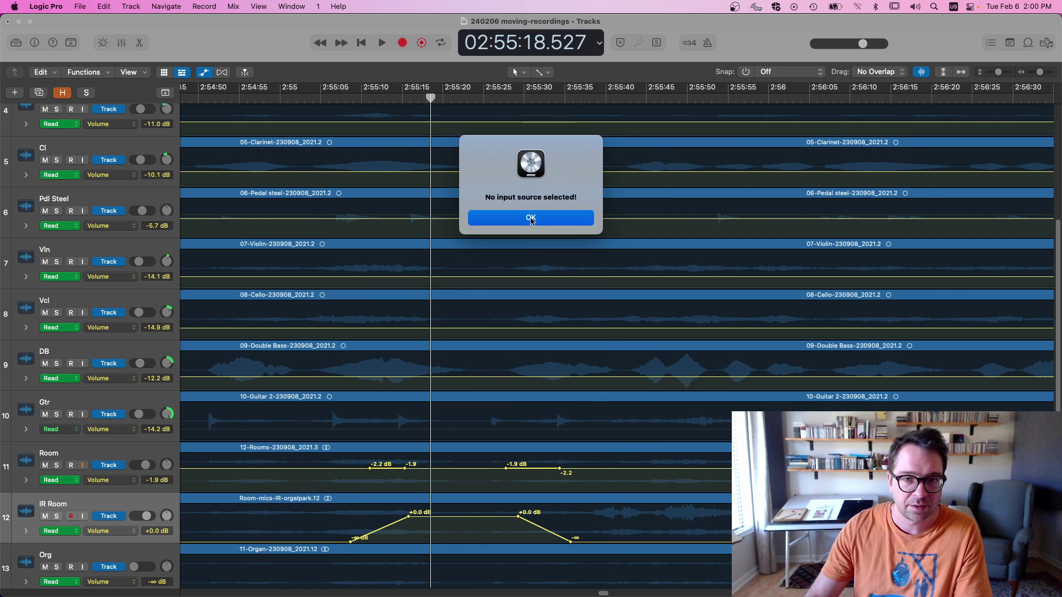
left_click(57, 465)
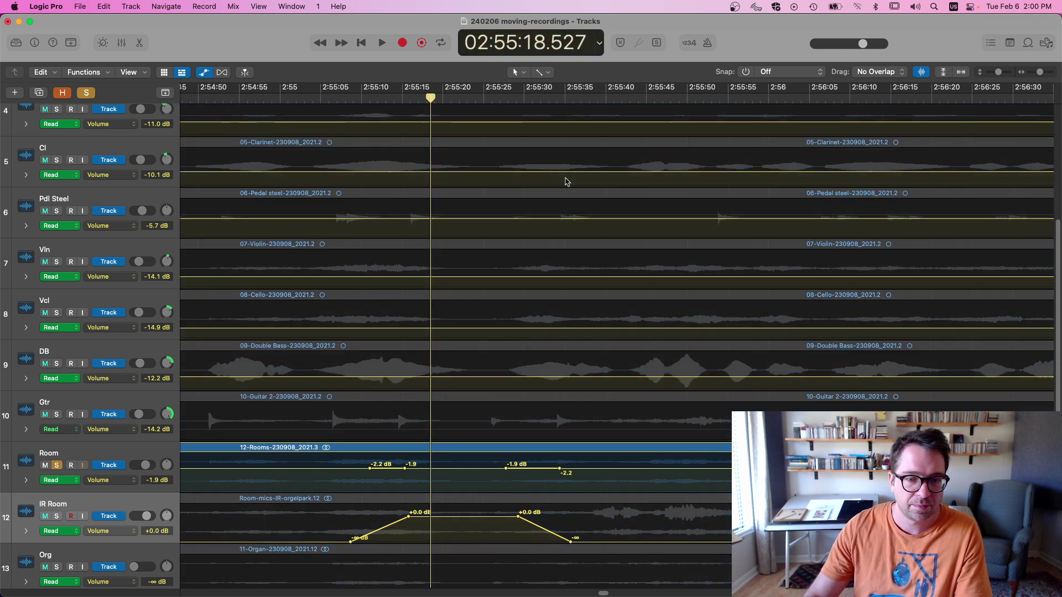
left_click(403, 99)
key("space")
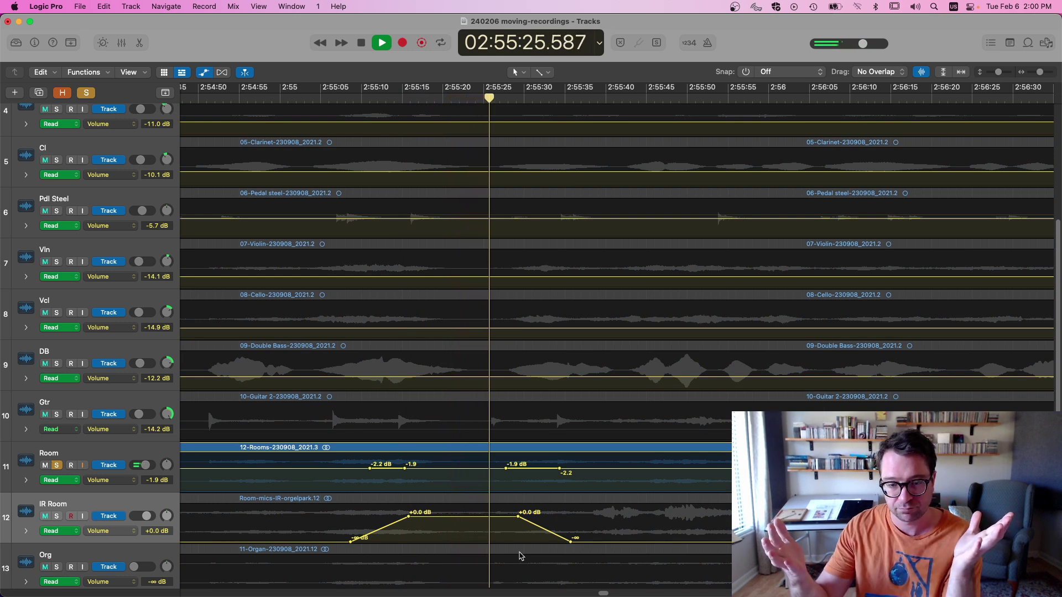
key("space")
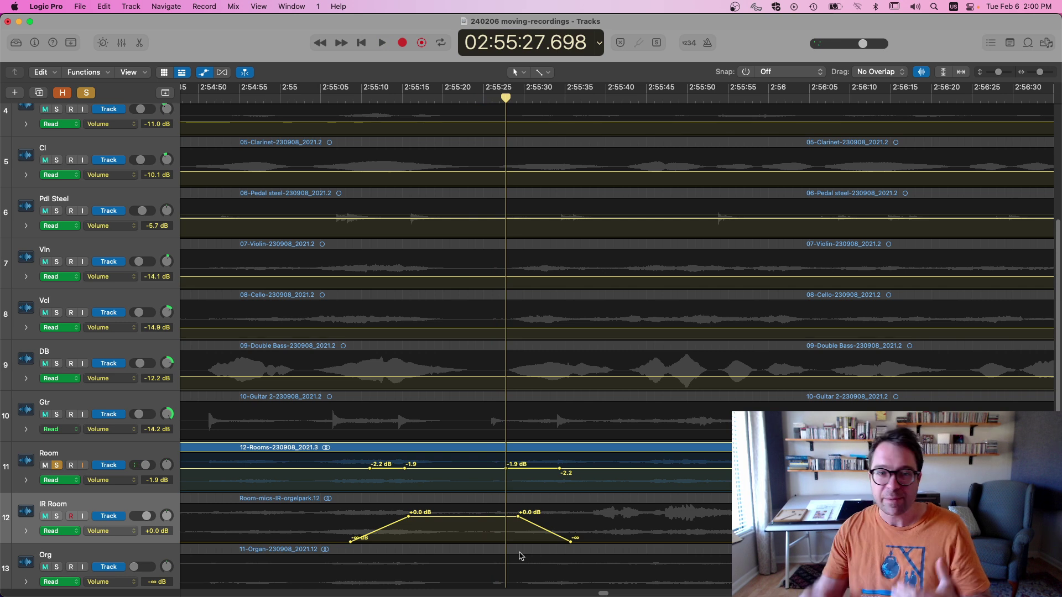
left_click(432, 98)
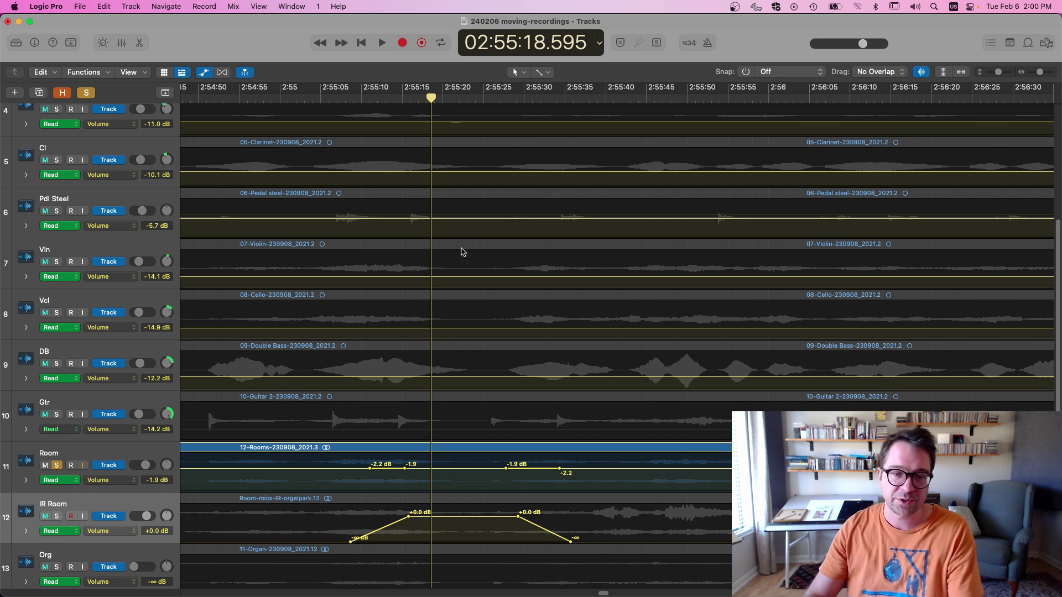
- Solo the IR Room track instead of Room and play it from about 02:55:15
left_click(58, 516)
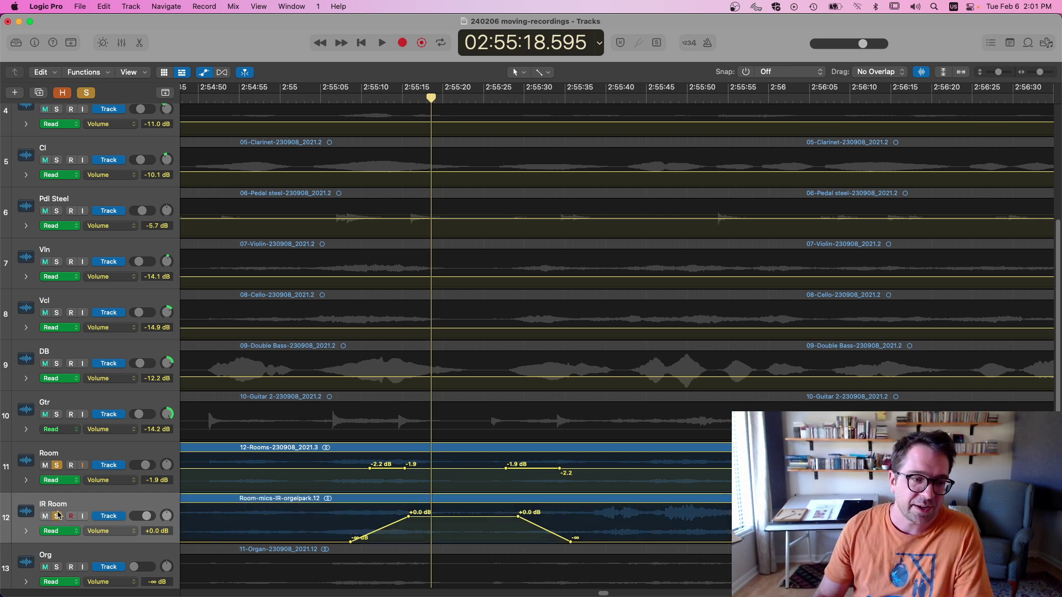
left_click(57, 467)
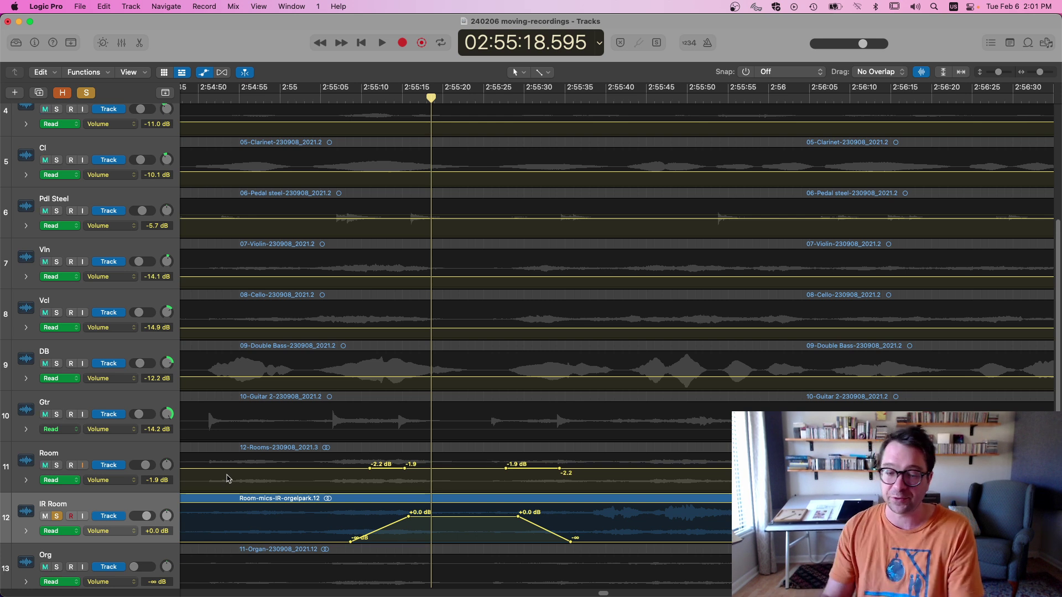
left_click(401, 98)
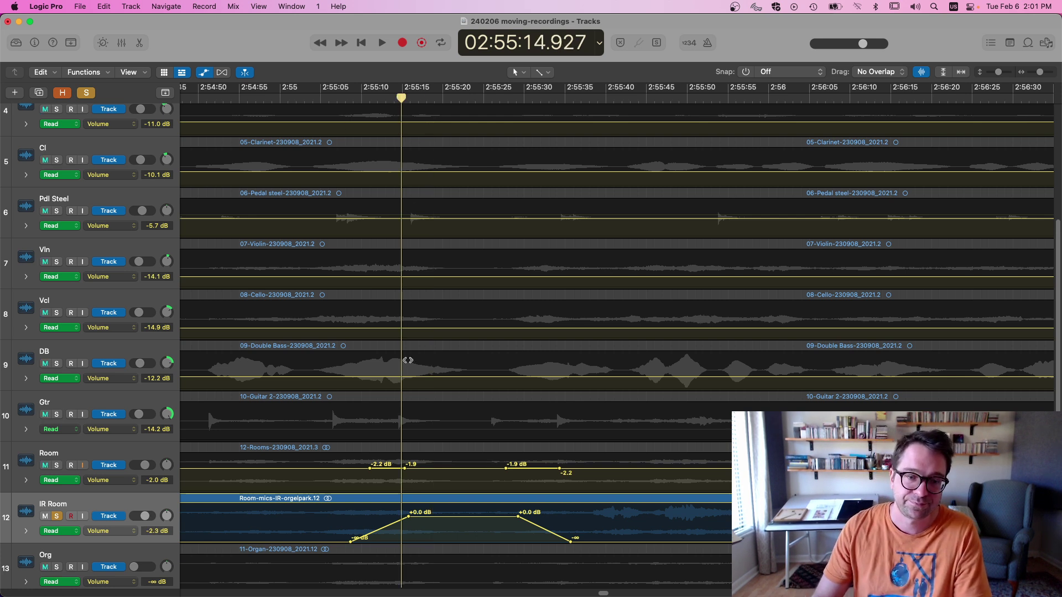
key("space")
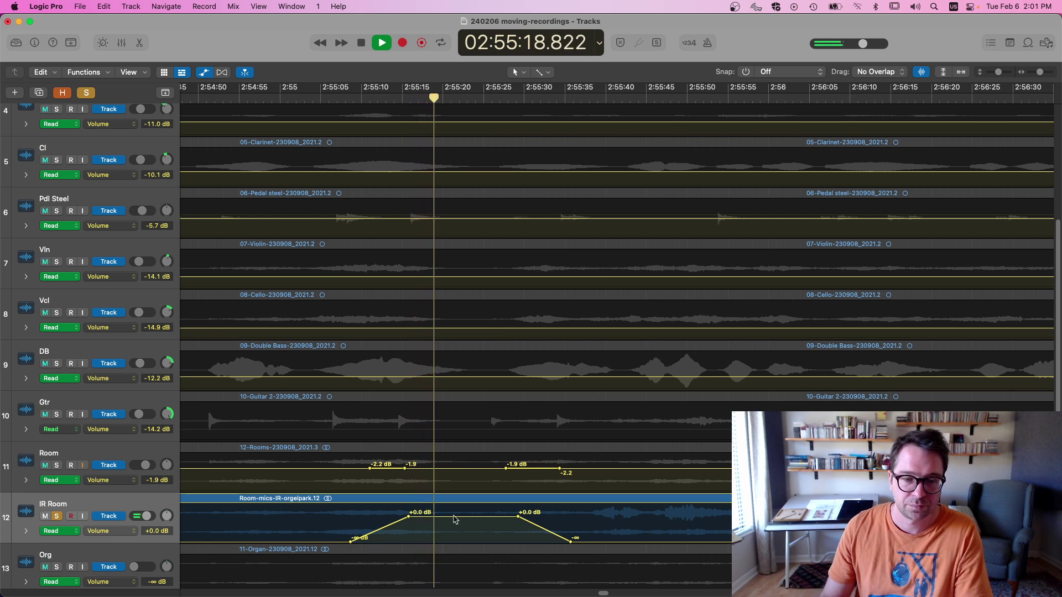
- Try the IR Room volume automation plateau at +6.0 dB, stop playback, and bring it back to +0.0 dB
left_click_drag(454, 519, 454, 508)
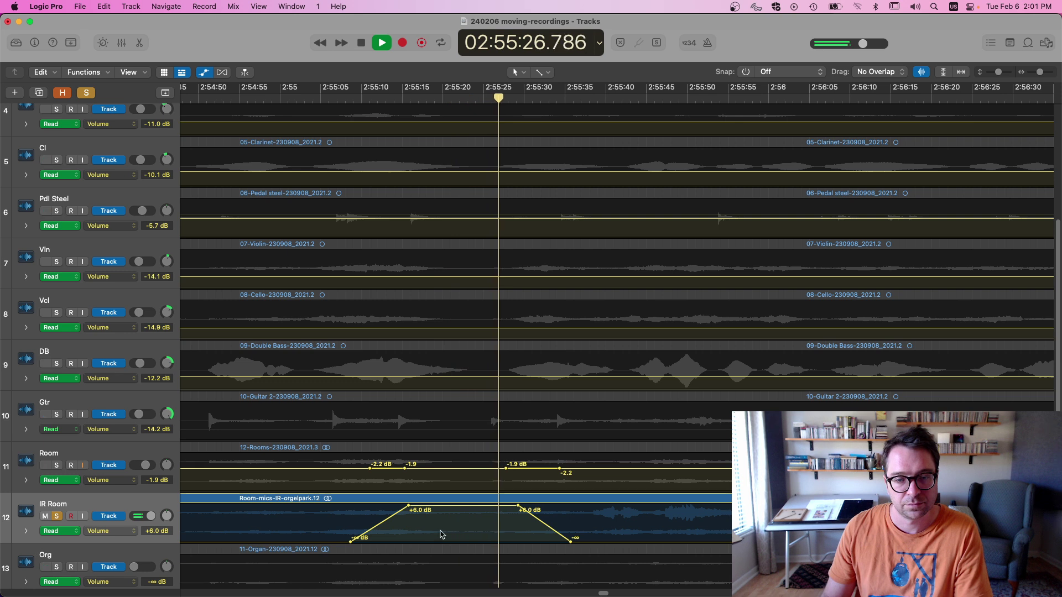
key("space")
left_click_drag(445, 509, 444, 521)
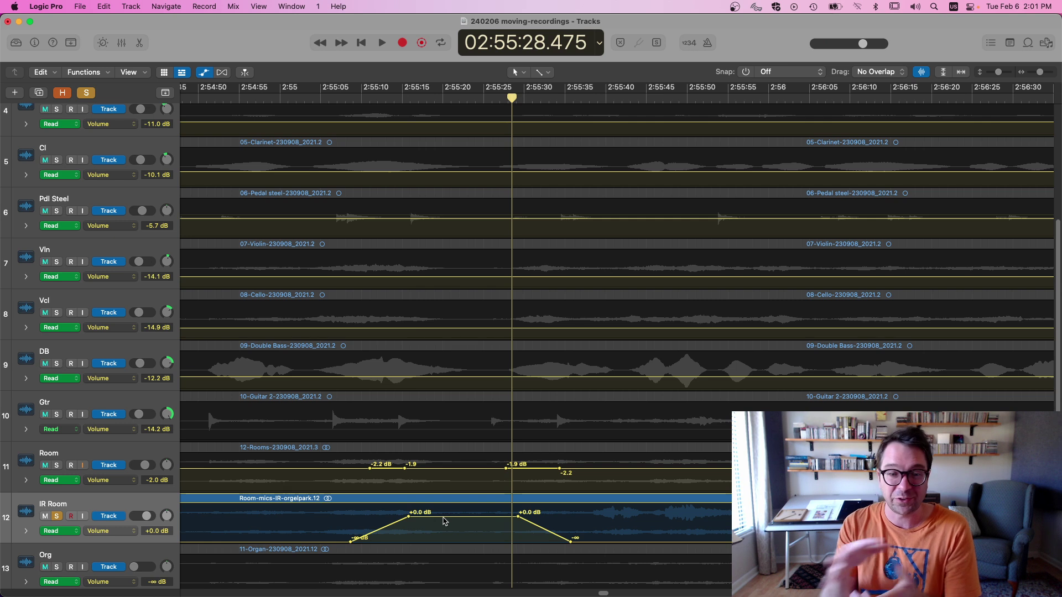
- Unsolo IR Room and lower the Room track's volume automation dip to -13.9 dB while auditioning the full mix from about 02:55:11
left_click_drag(435, 469, 435, 483)
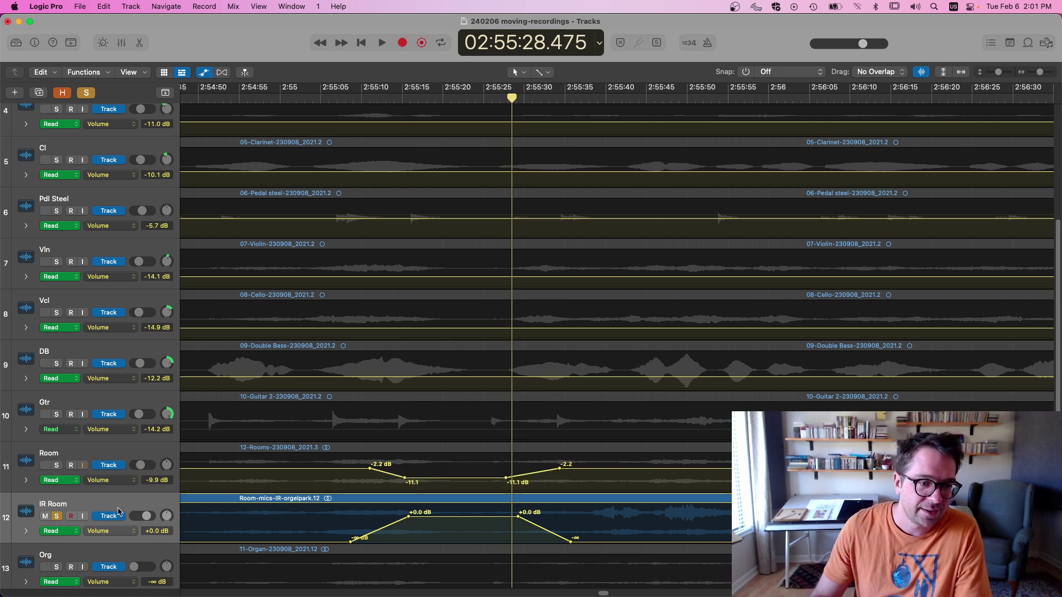
left_click(58, 517)
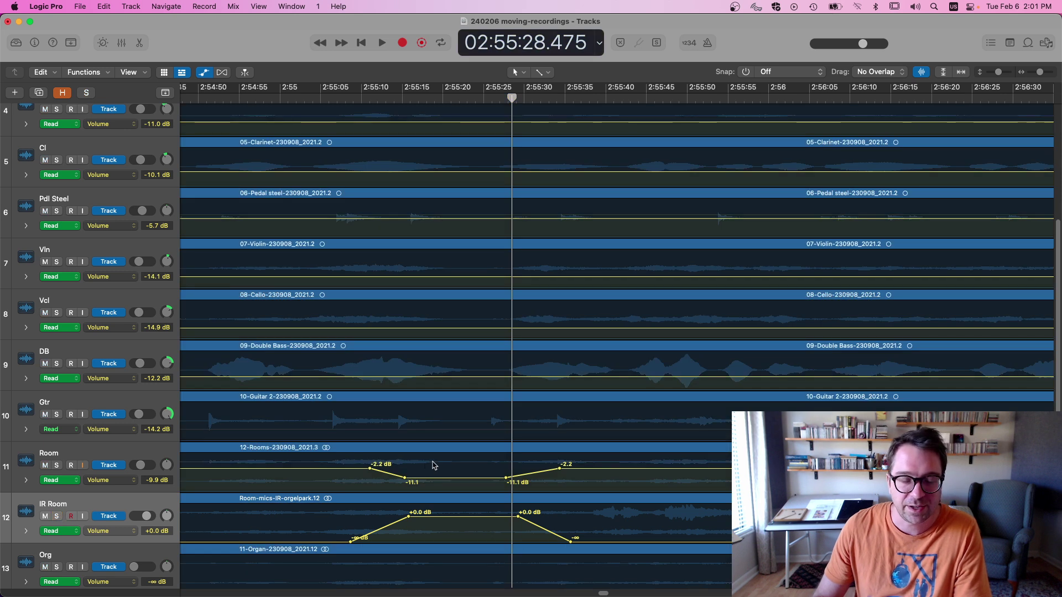
left_click(375, 98)
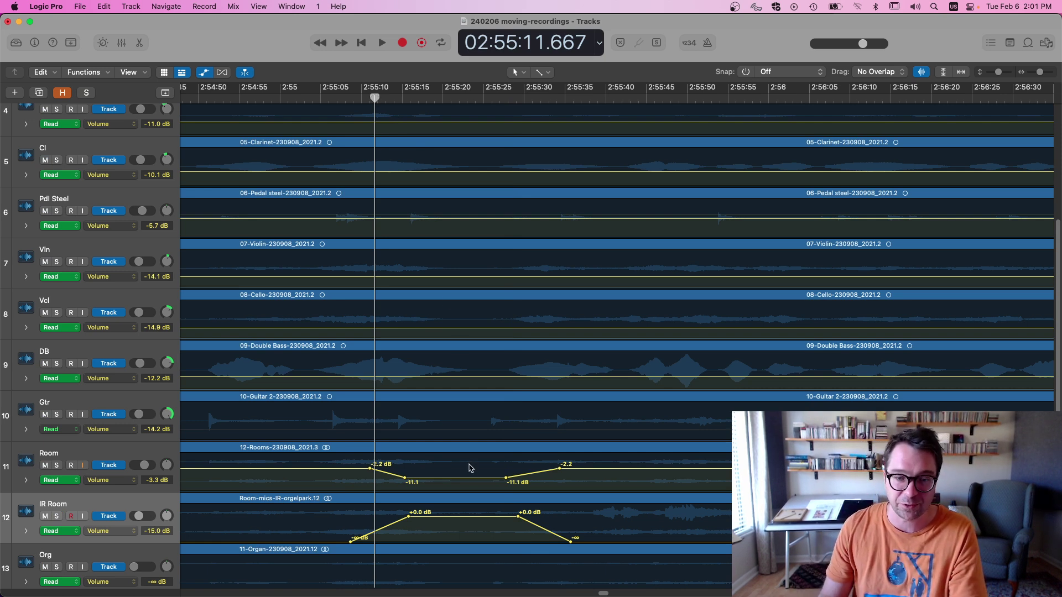
key("space")
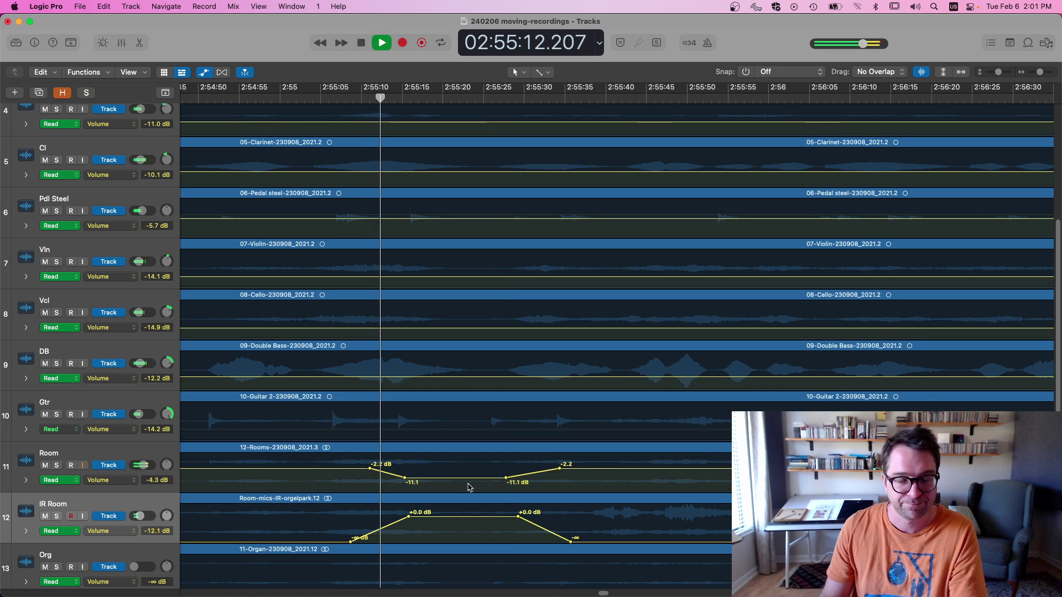
left_click_drag(453, 478, 452, 484)
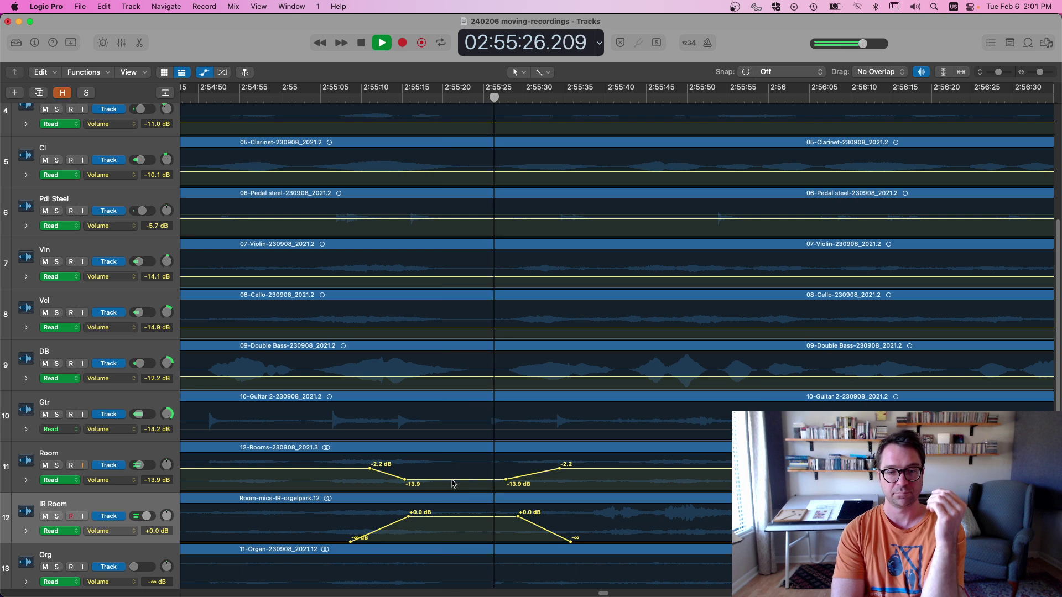
key("space")
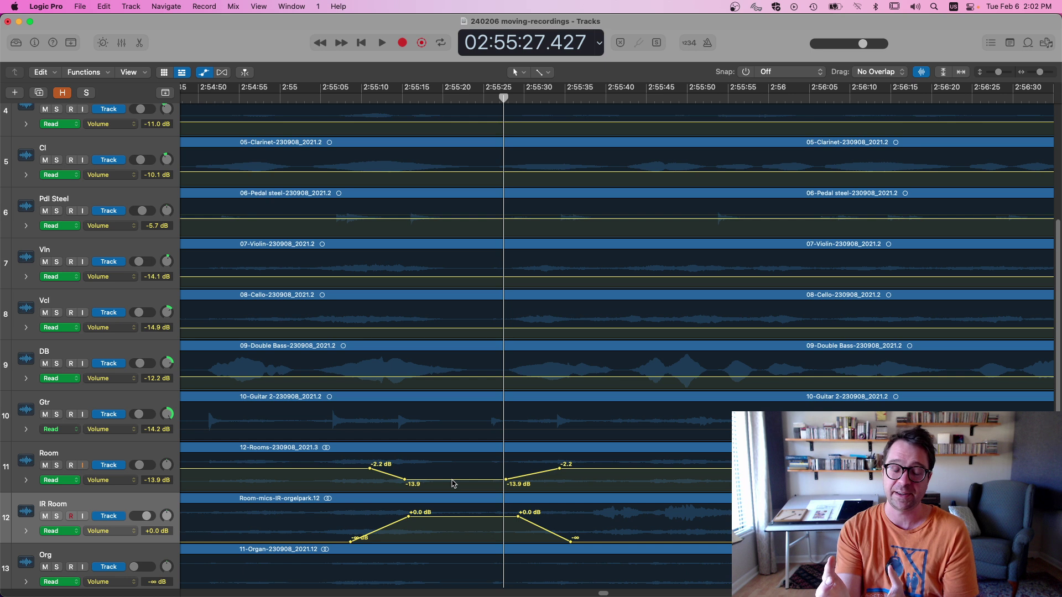
- Review the surrounding Room and IR Room volume automation, and switch to Adobe Audition
scroll(466, 448, "down", 1)
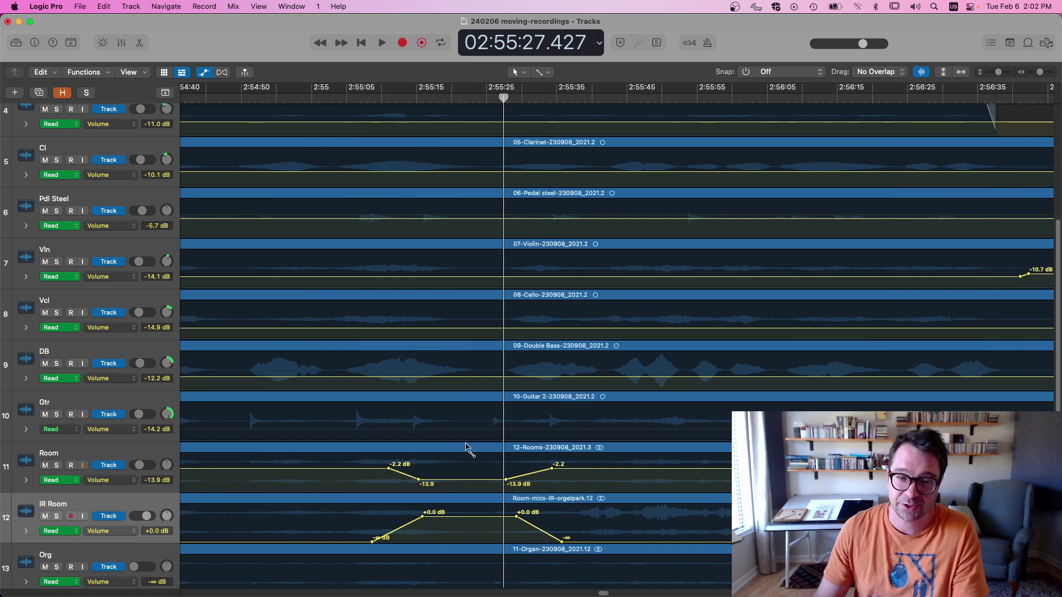
scroll(466, 448, "down", 2)
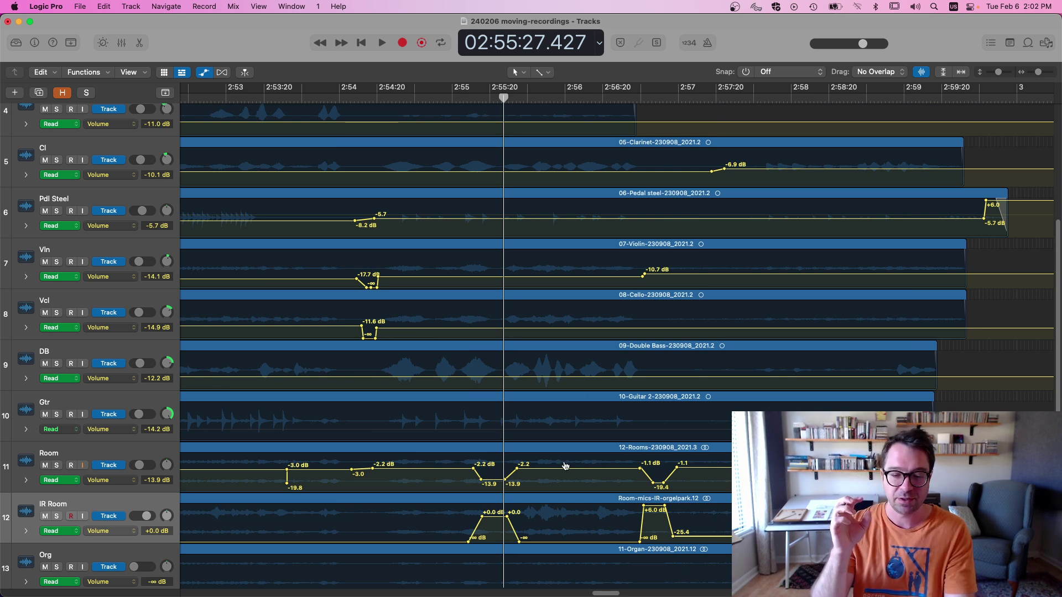
key("super+Tab")
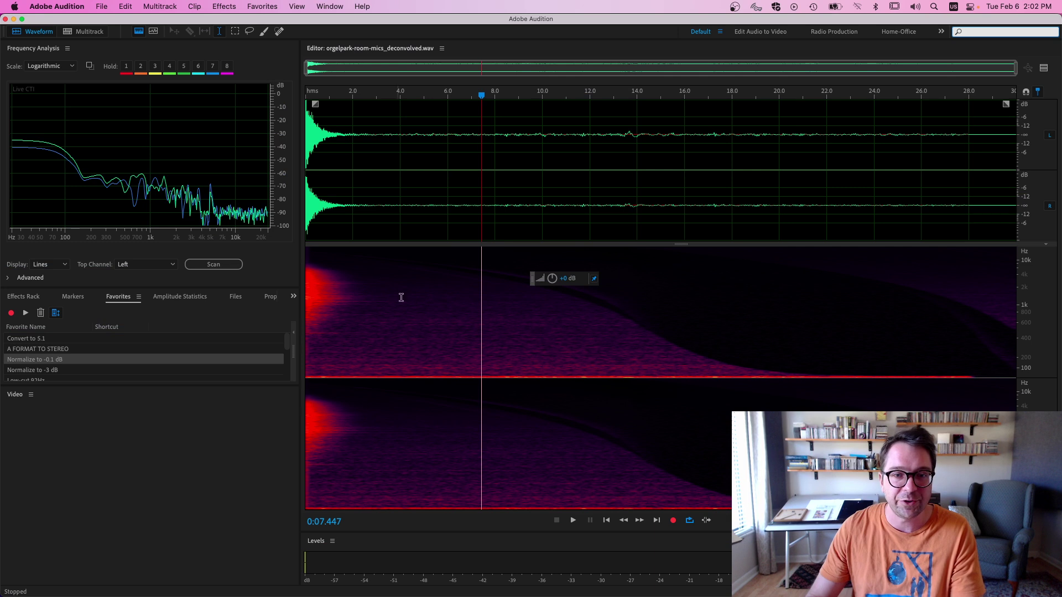
- Examine the frequency content of orgelpark-room-mics_deconvolved.wav across its decay, including at about 15.4 s and 11.2 s
left_click_drag(627, 301, 513, 304)
left_click(671, 309)
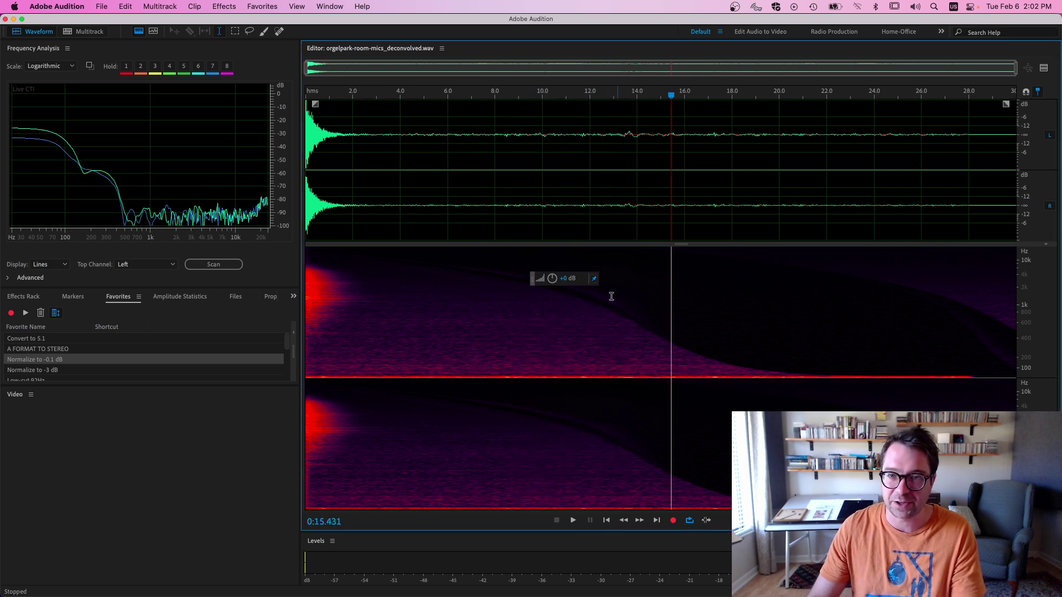
left_click_drag(366, 136, 489, 155)
left_click(570, 202)
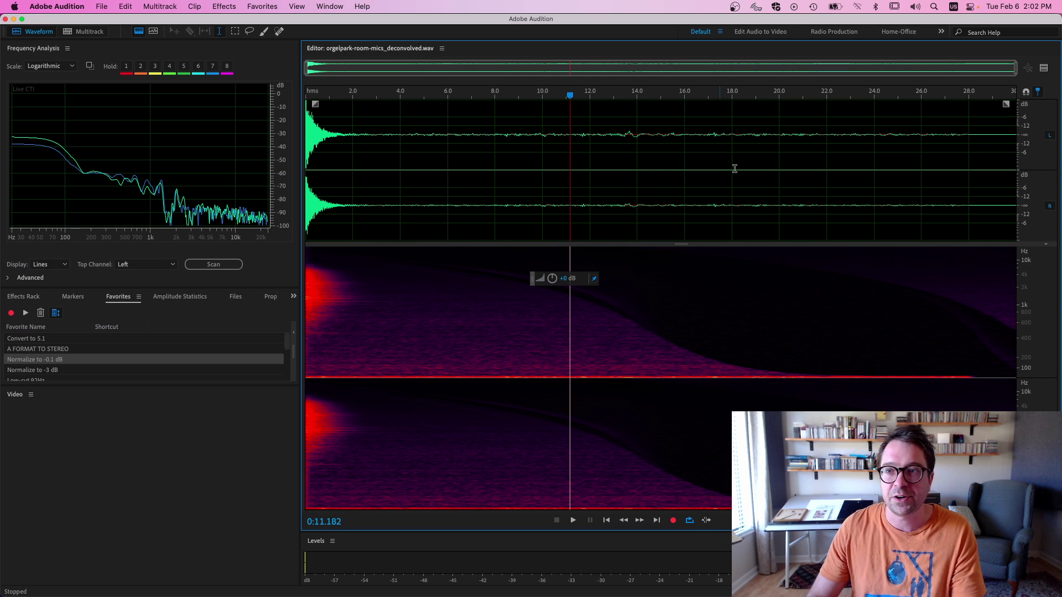
- Try deleting a paintbrush-selected patch of the spectrogram between about 6.5 and 8.5 s, and undo the deletion
left_click(262, 32)
left_click_drag(470, 296, 494, 295)
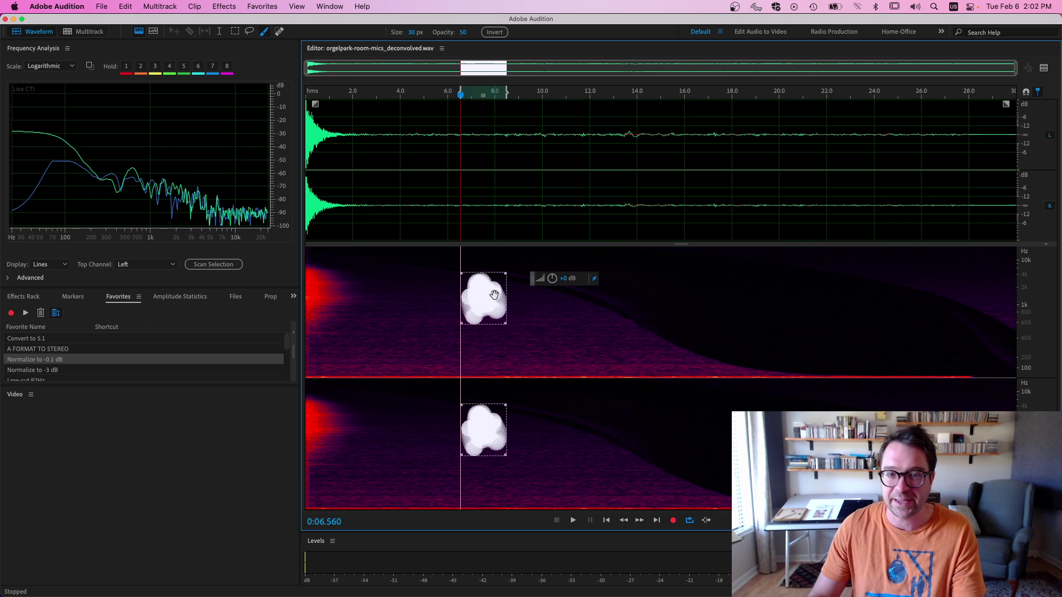
key("Delete")
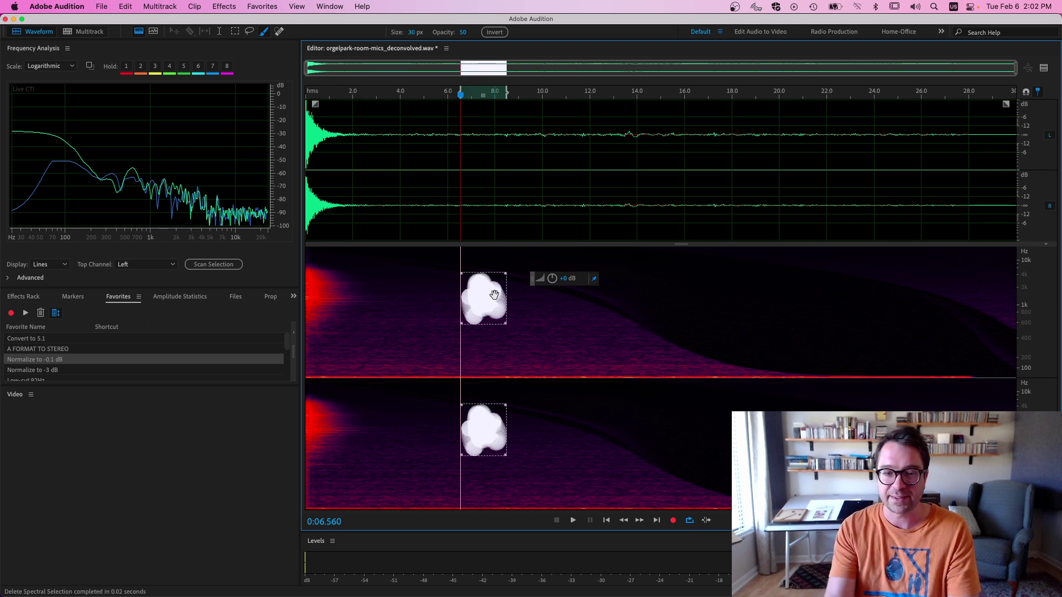
key("super+a")
left_click(600, 233)
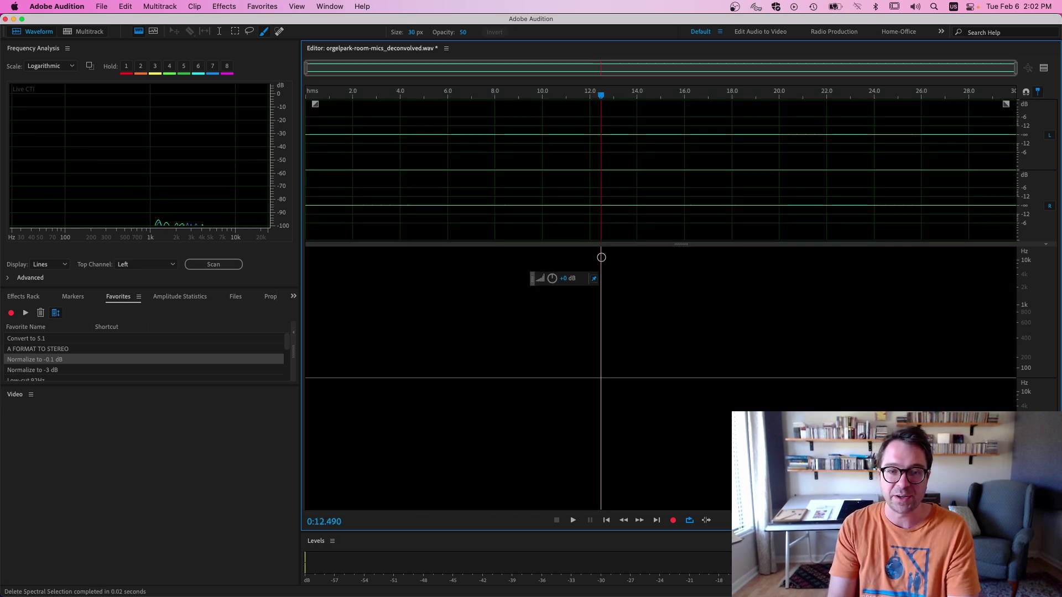
double_click(465, 227)
left_click(465, 228)
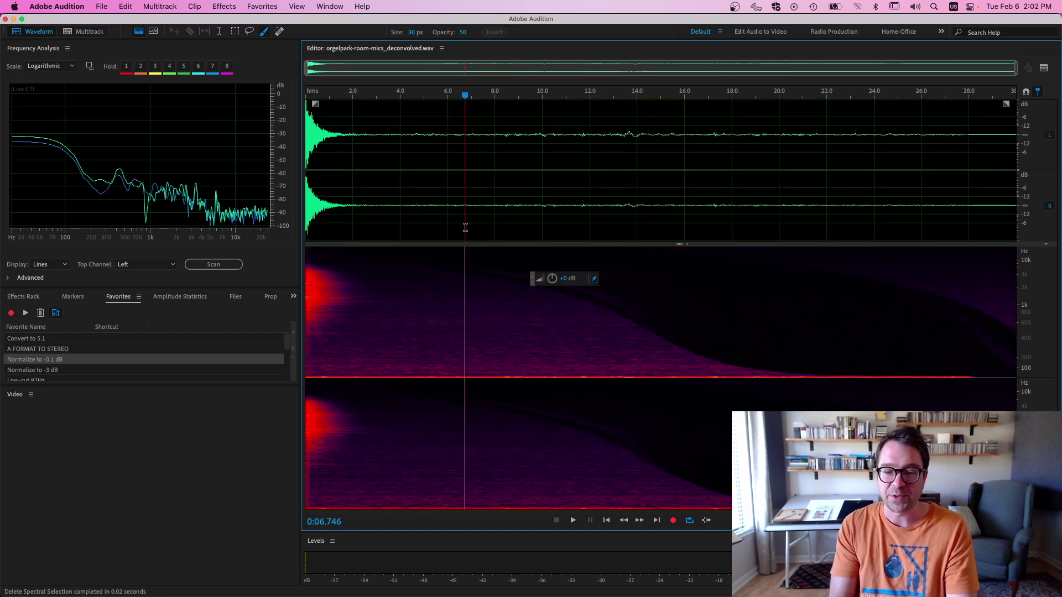
- Switch to Logic Pro, hide the track automation, and inspect the Channel EQ on the IR Room channel in the mixer
key("super+Tab")
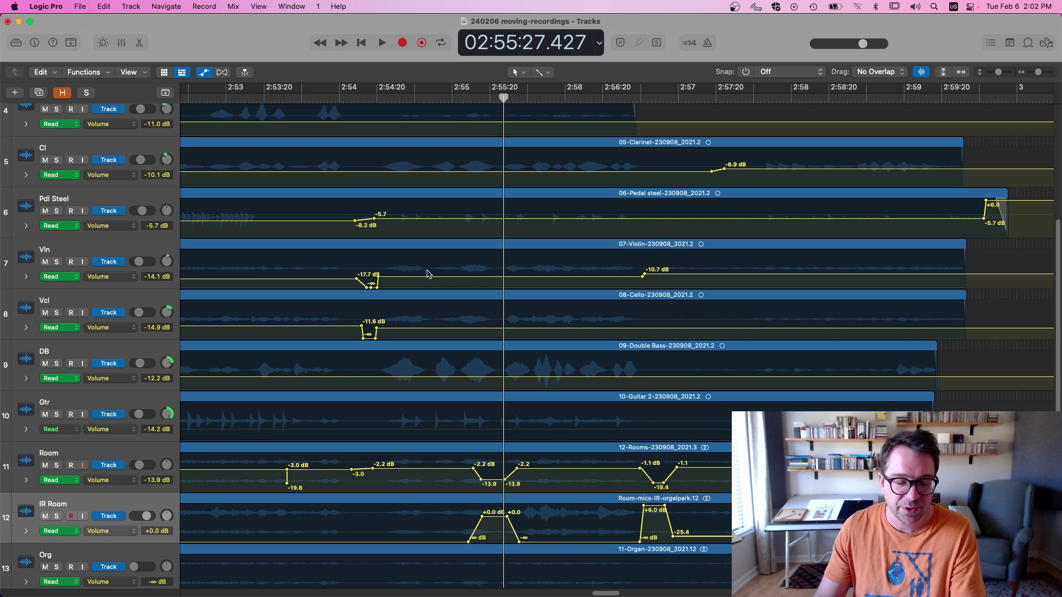
key("a")
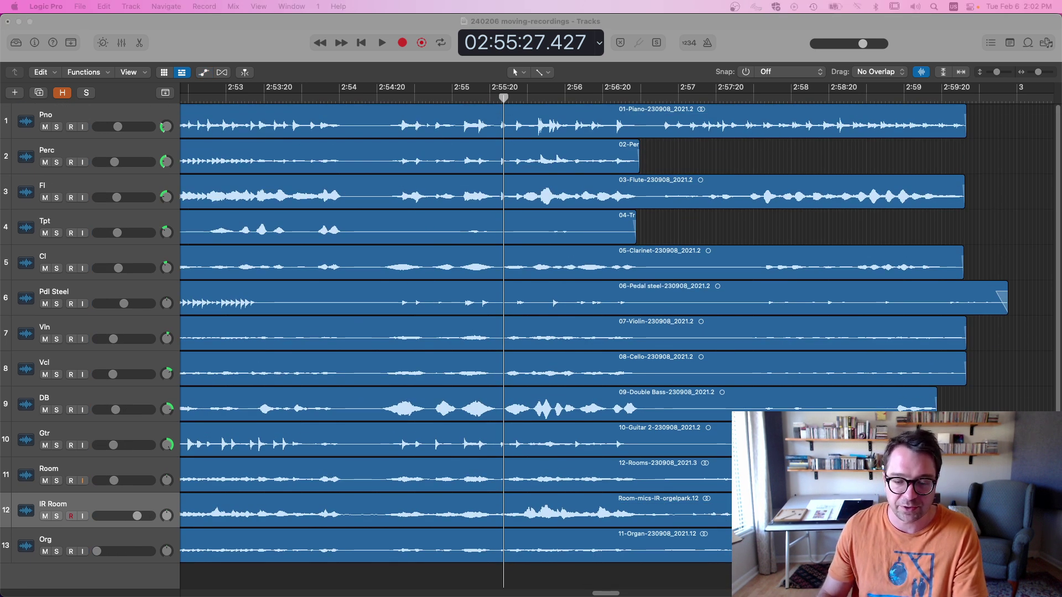
key("super+2")
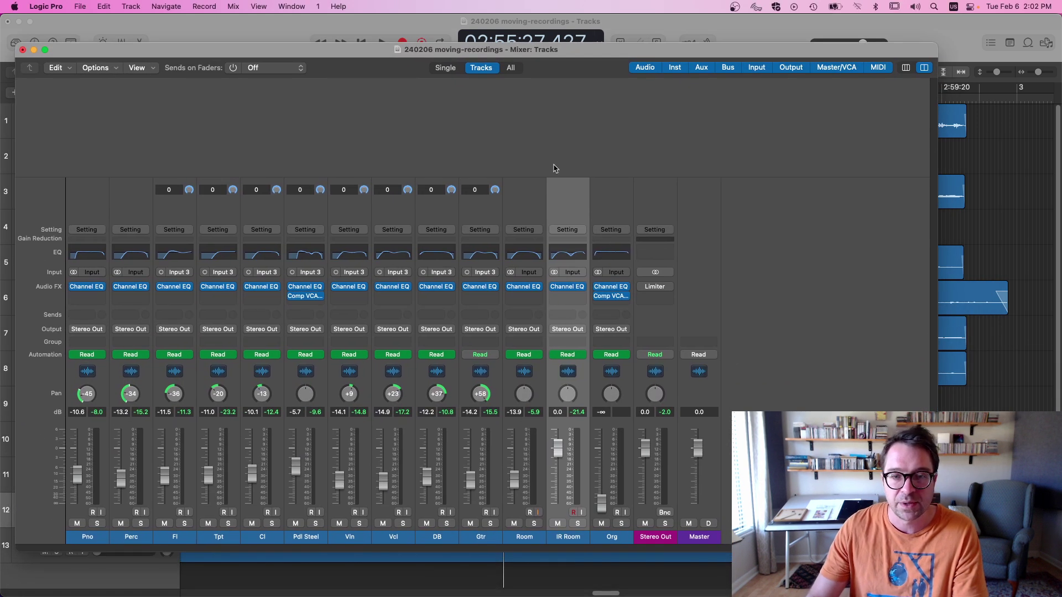
left_click(570, 291)
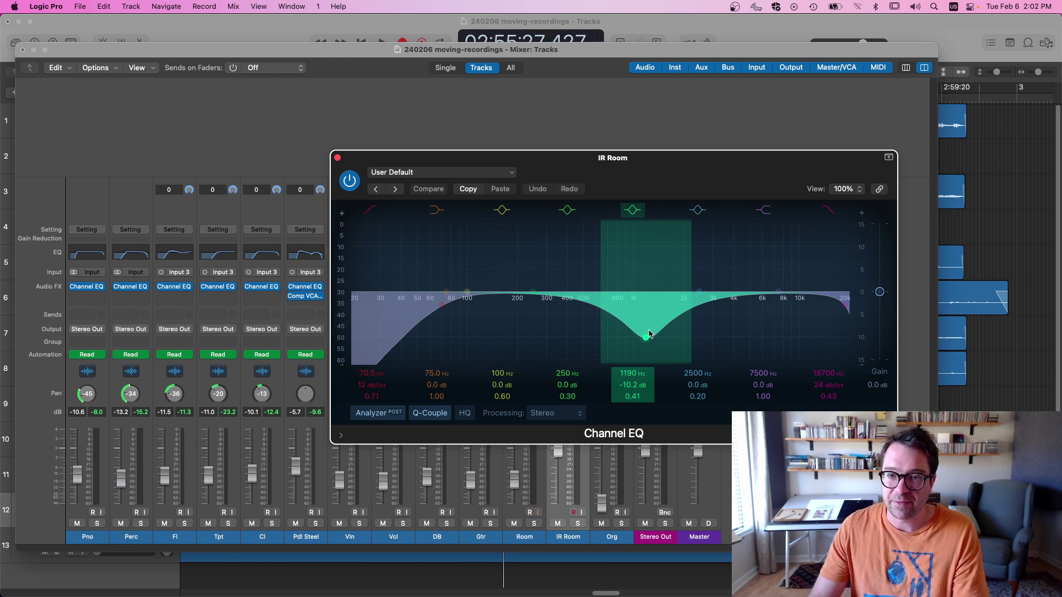
left_click(338, 159)
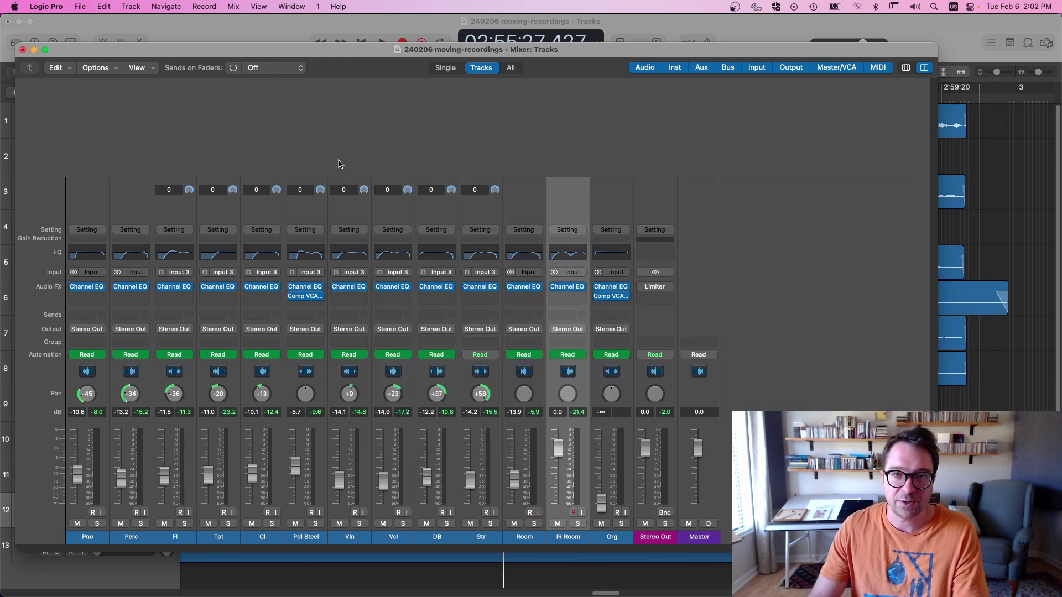
left_click(23, 51)
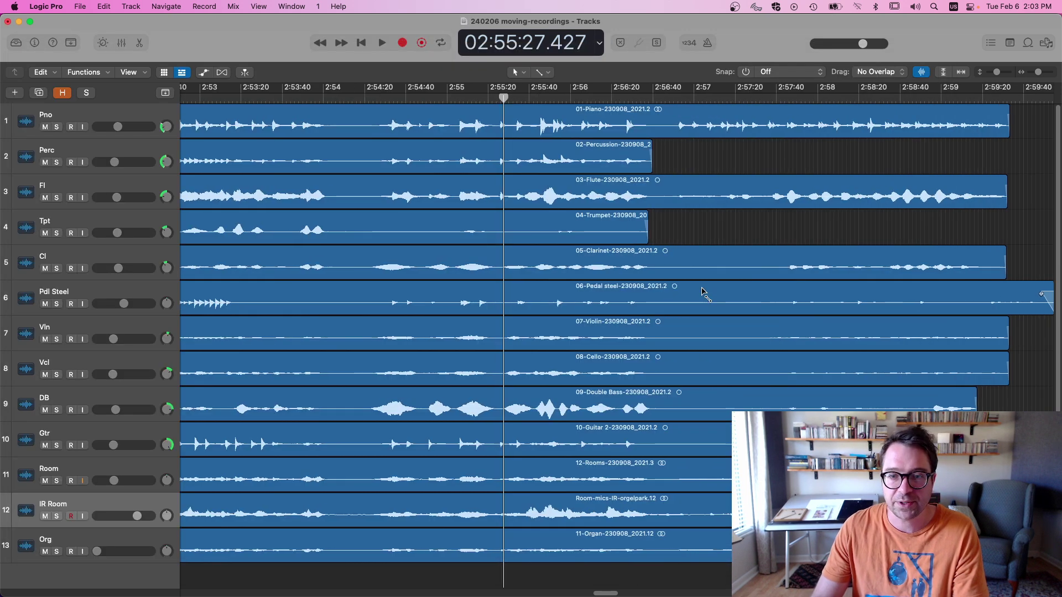
- Show the track automation again and place the playhead at about 02:59:00, where the Room and IR Room volumes cross over
scroll(702, 292, "down", 3)
key("a")
scroll(751, 330, "right", 2)
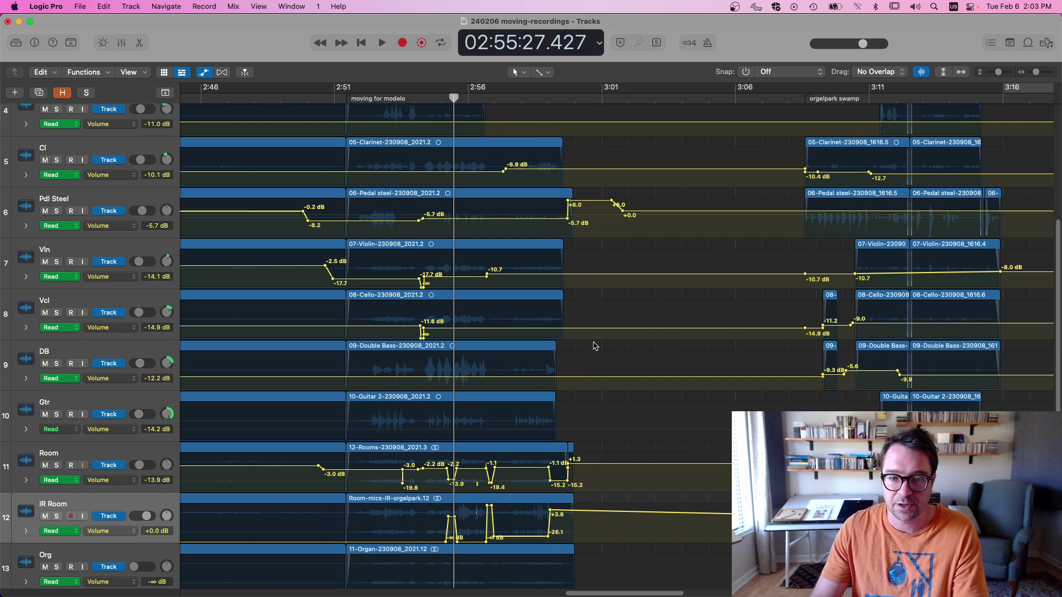
left_click(541, 93)
scroll(544, 228, "up", 5)
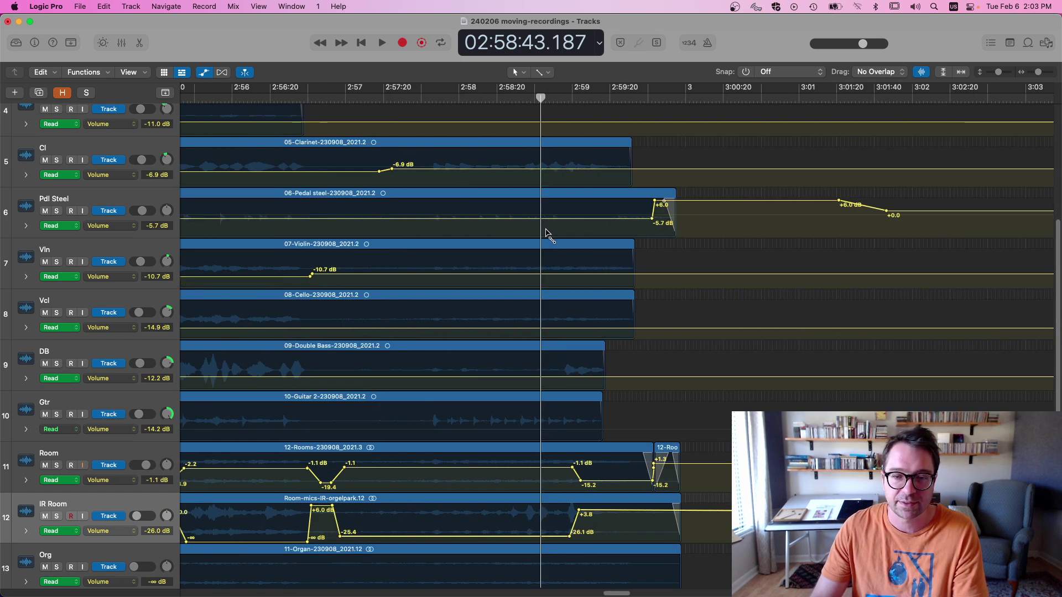
left_click(573, 94)
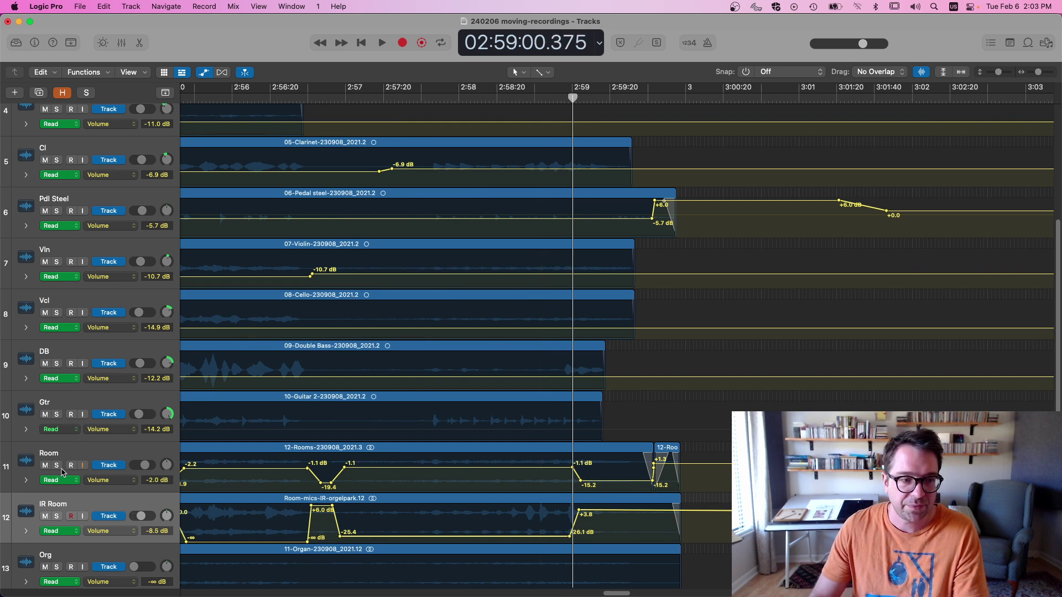
- Mute IR Room, try the Room track's volume automation dip after 02:59 at +1.2 dB, and play the mix from about 02:59:00
left_click(46, 518)
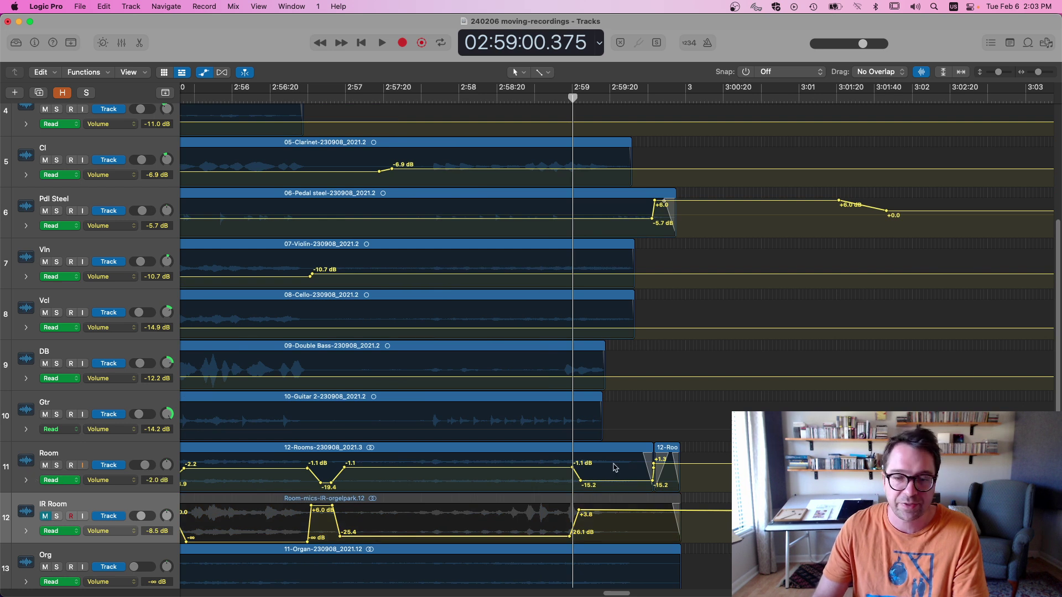
left_click_drag(608, 481, 611, 463)
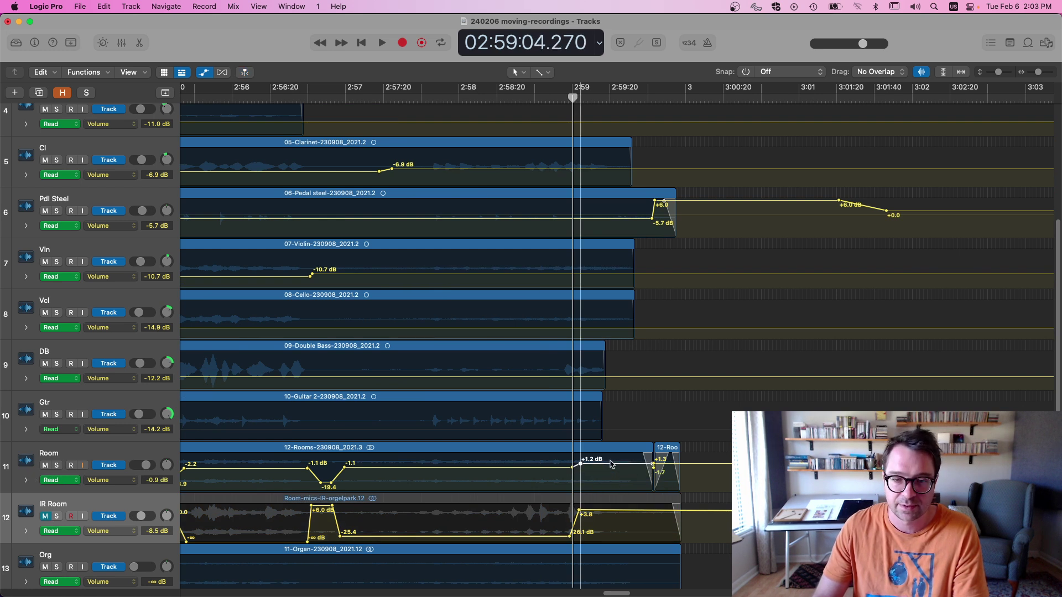
key("space")
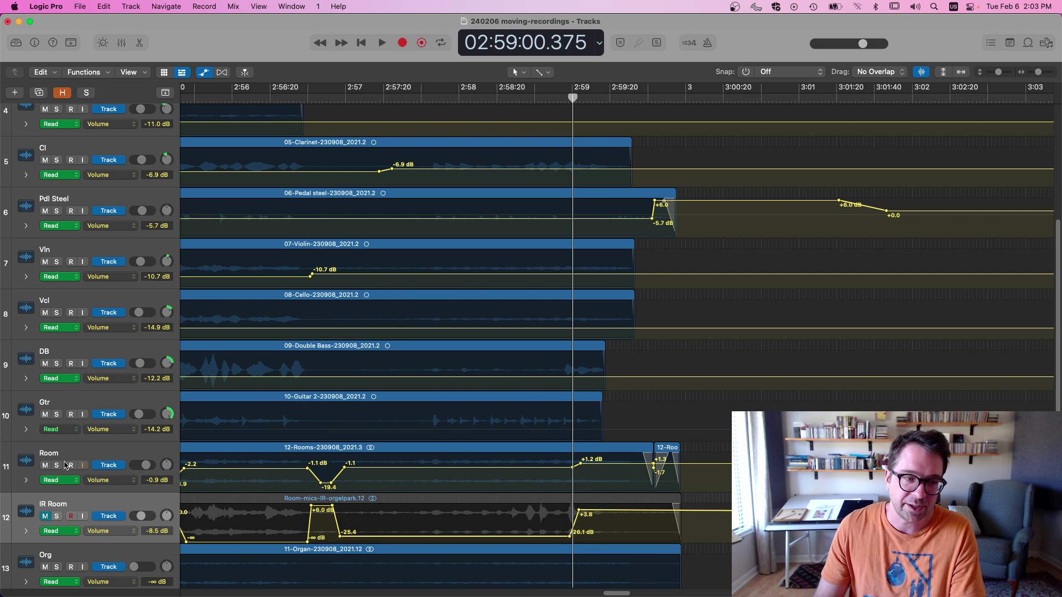
key("space")
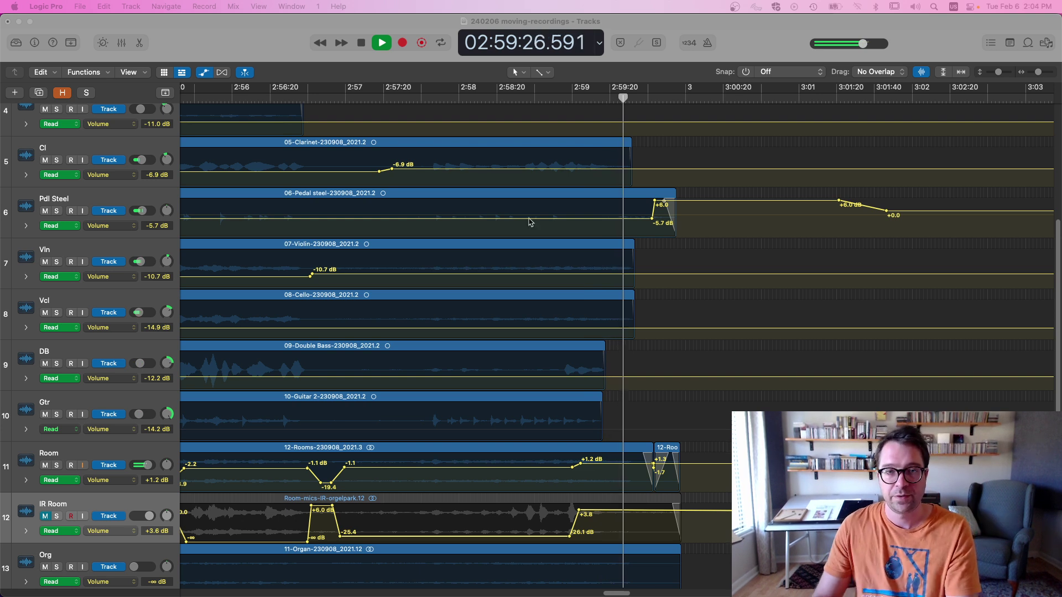
left_click(439, 30)
key("space")
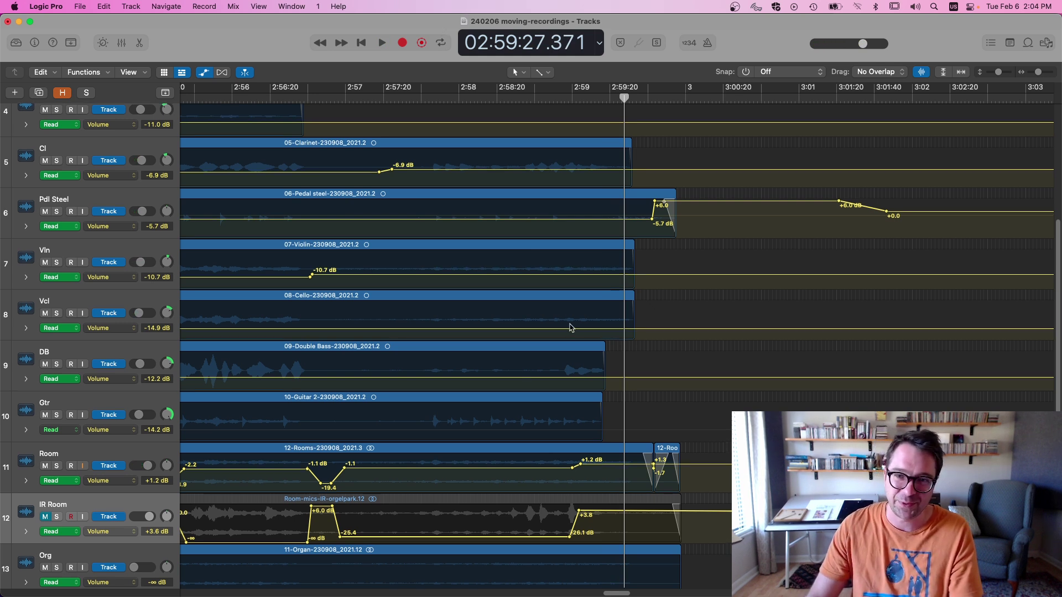
- Lower the Room track's volume automation after 02:59 to -17.1 dB and unmute IR Room
scroll(570, 328, "down", 3)
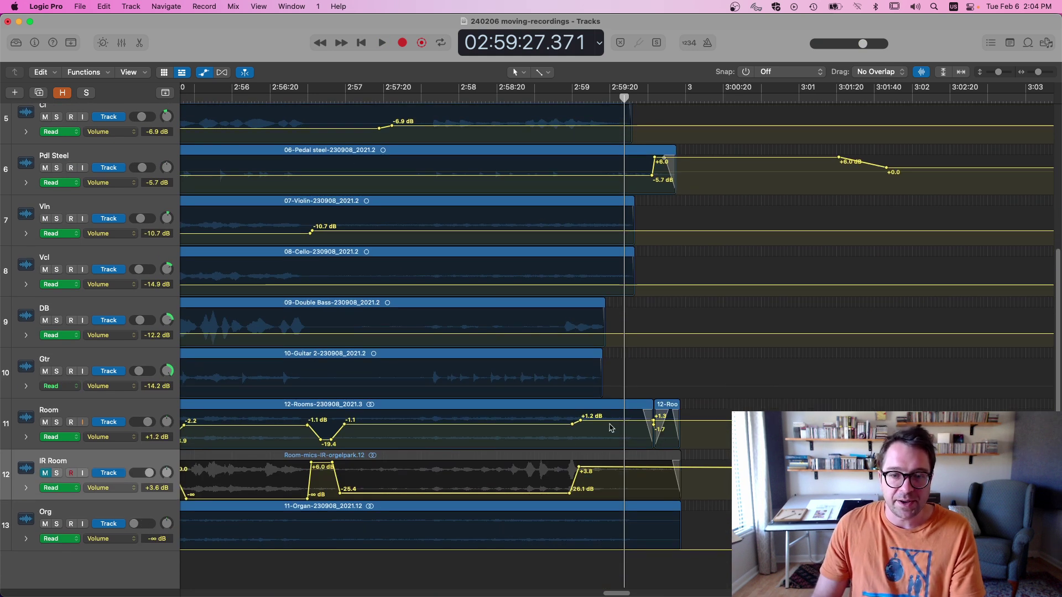
left_click_drag(610, 423, 611, 443)
left_click(46, 480)
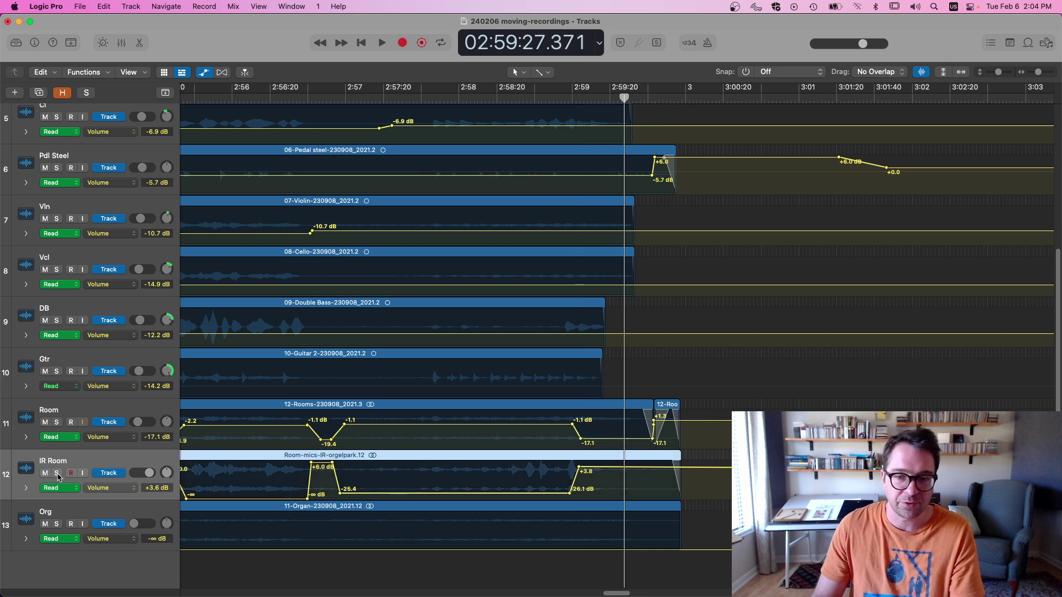
- Solo IR Room, play from about 02:59:07, and try its volume automation plateau after 02:59 at +6.0 dB
left_click_drag(625, 99, 586, 110)
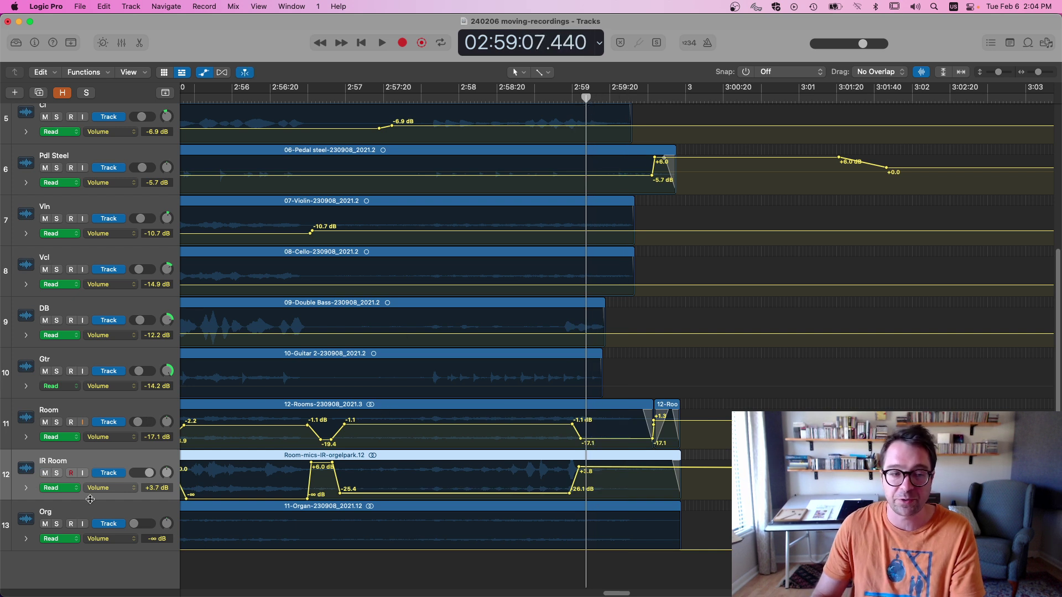
key("s")
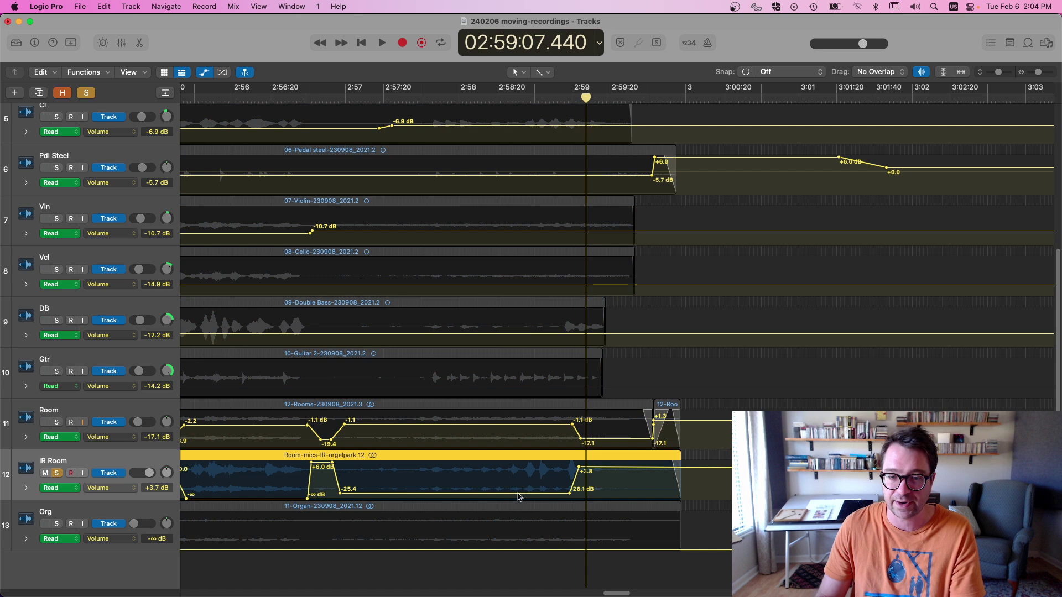
left_click(522, 492)
key("space")
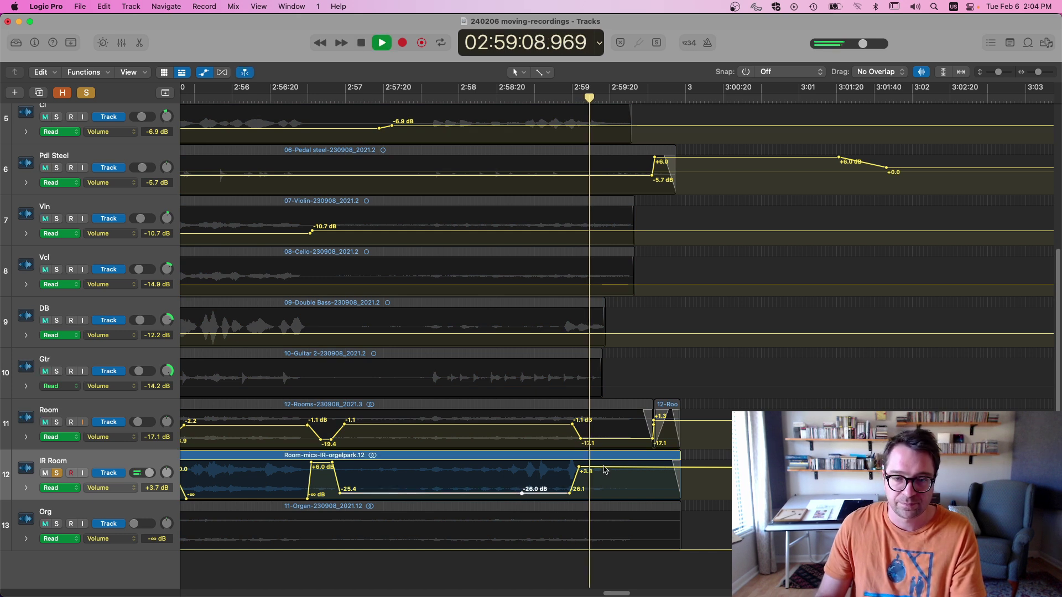
left_click_drag(604, 470, 604, 463)
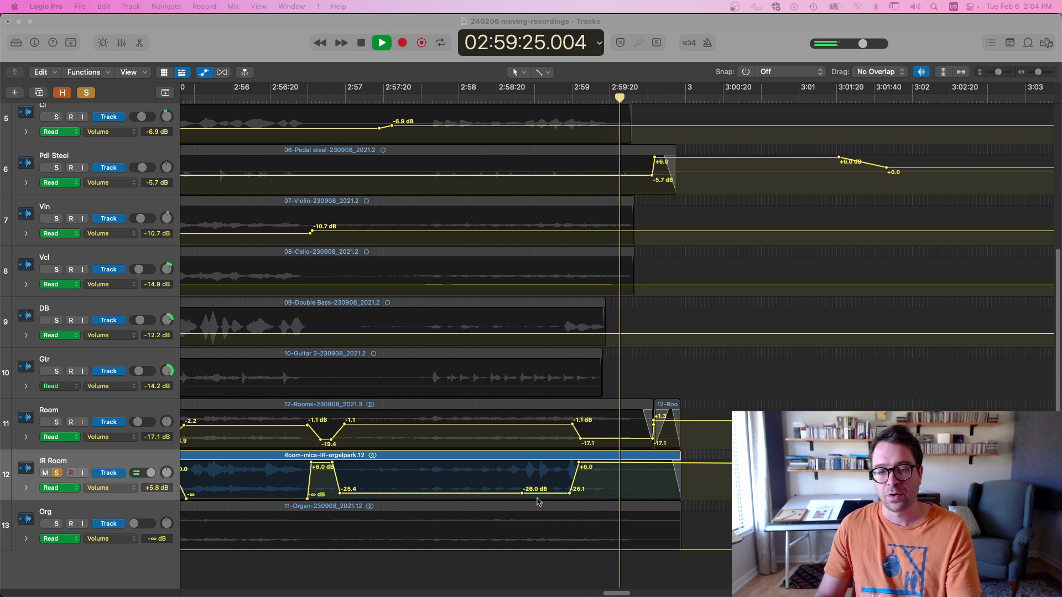
key("space")
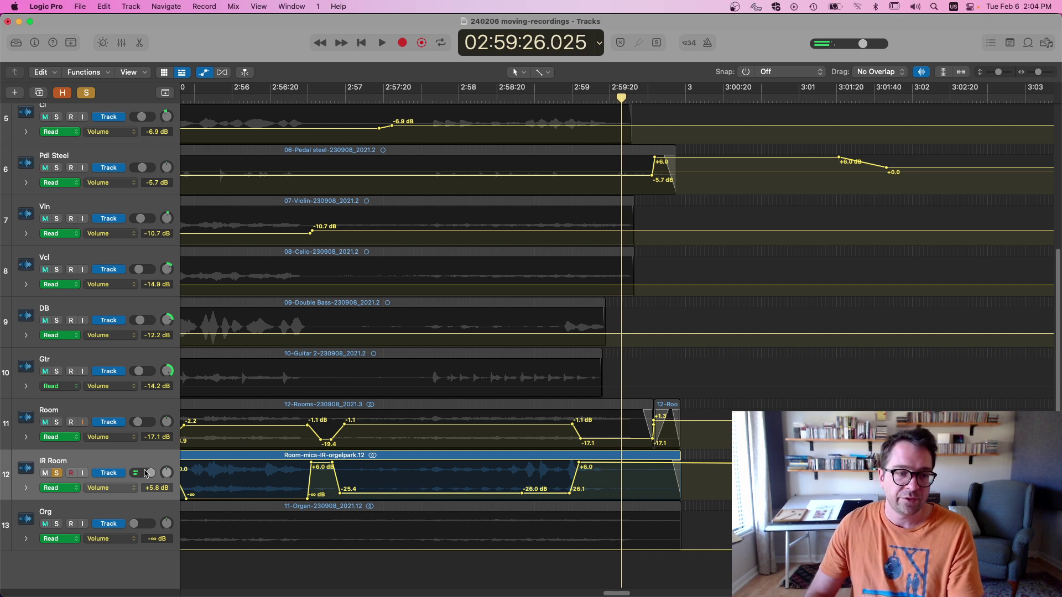
- Unsolo IR Room and set its volume automation plateau after 02:59 to +0.0 dB
left_click(58, 474)
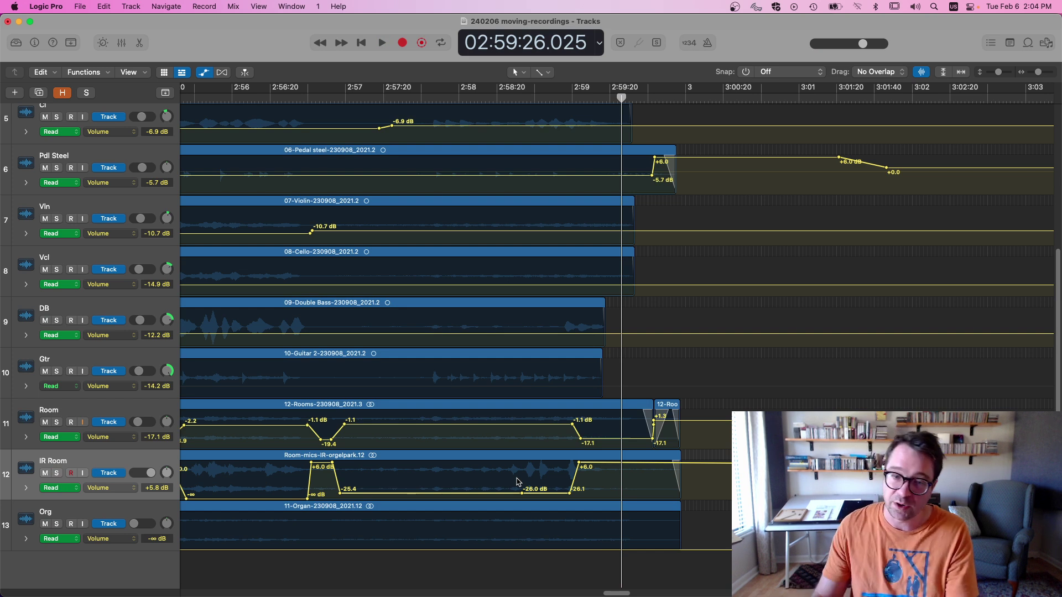
left_click_drag(593, 463, 595, 476)
scroll(549, 422, "up", 5)
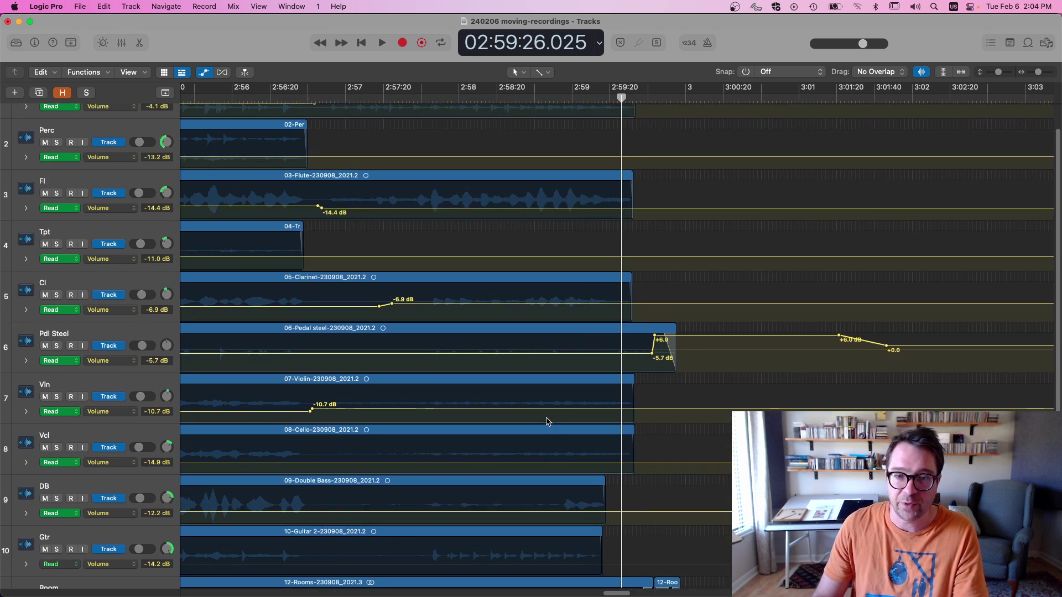
- Hide the automation and inspect the ends of the clarinet, pedal steel, violin and cello regions around 02:59:20
key("a")
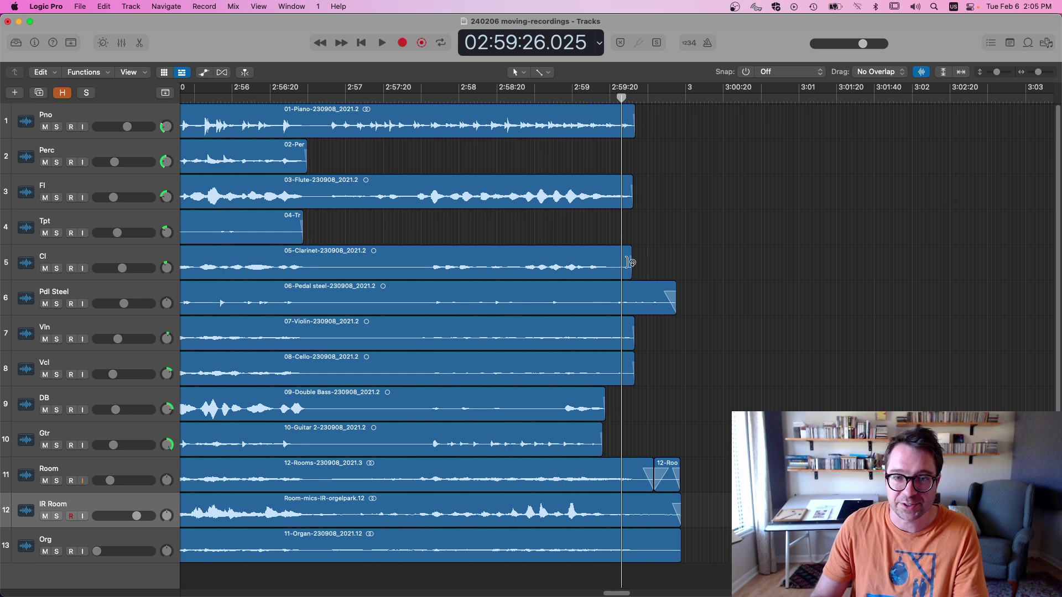
left_click(625, 271)
left_click(614, 303)
left_click(609, 339)
left_click(609, 378)
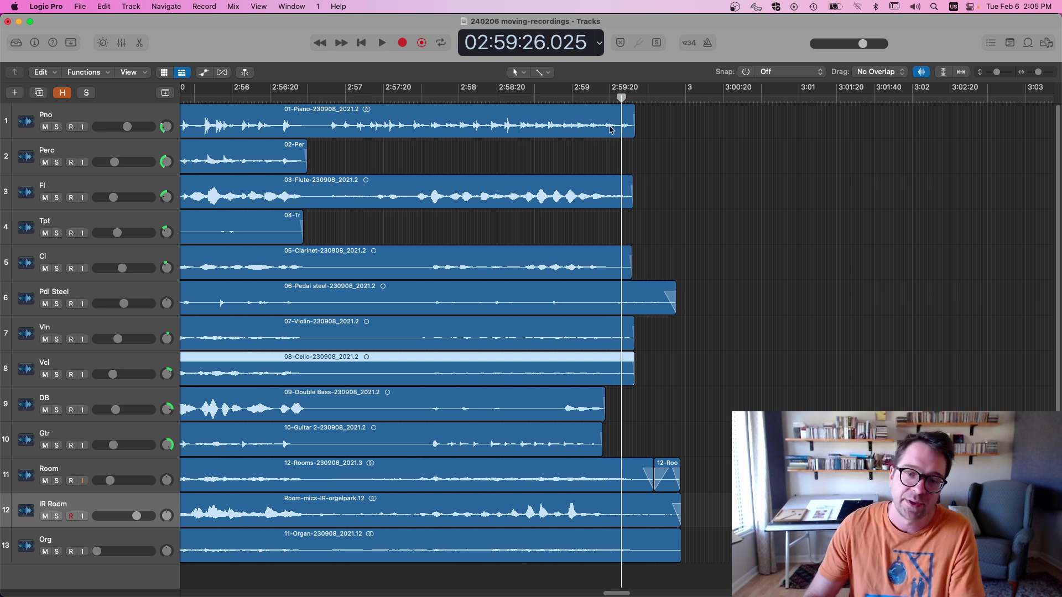
left_click(602, 98)
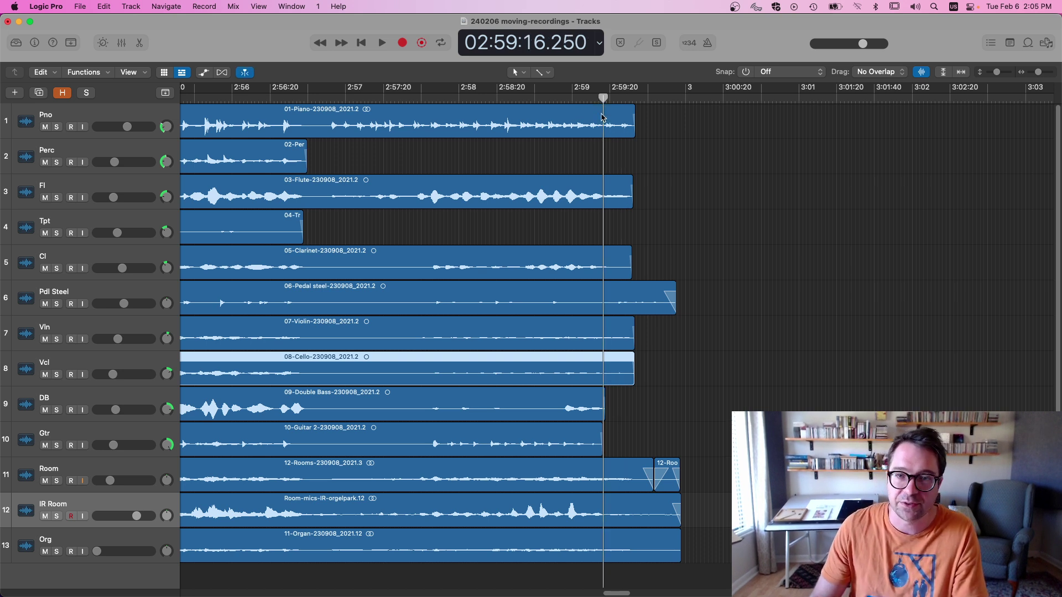
- Play the full mix from about 02:58:58 through the Room to IR Room crossover, checking the automation before hiding it
key("a")
scroll(645, 290, "down", 5)
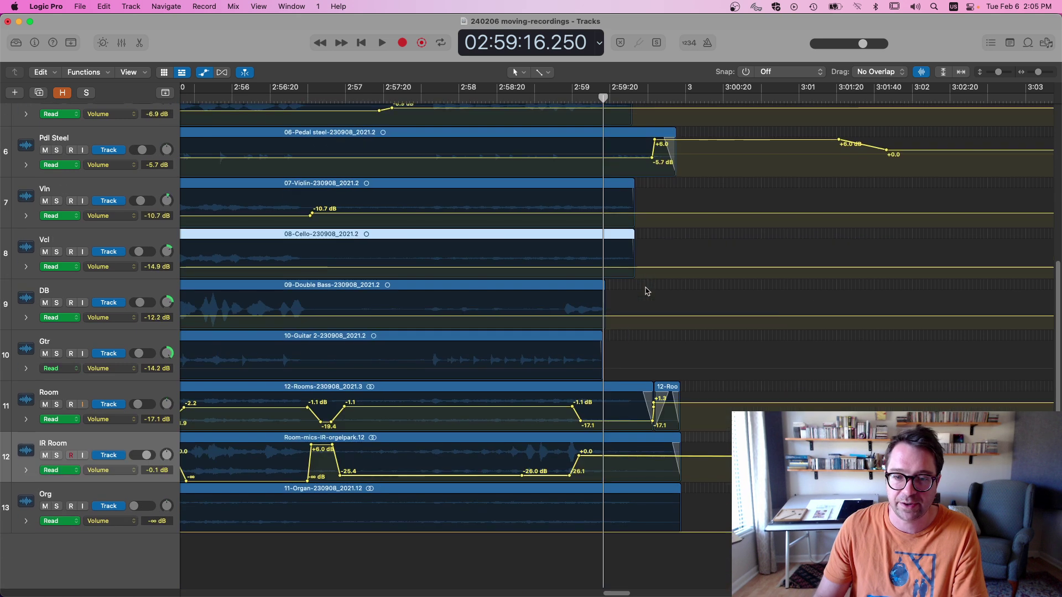
left_click(568, 98)
key("space")
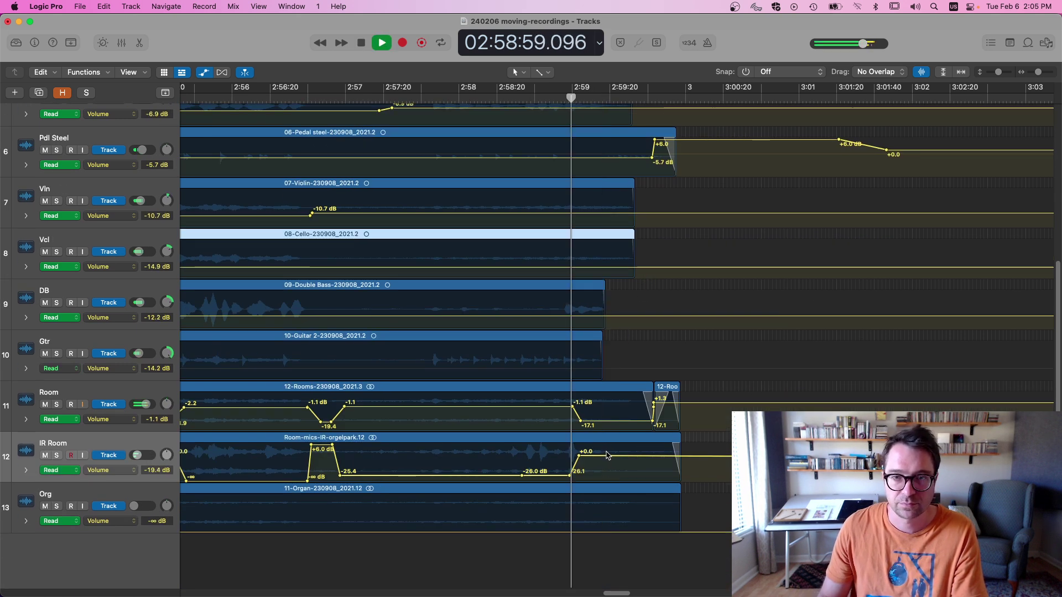
key("a")
scroll(608, 454, "up", 2)
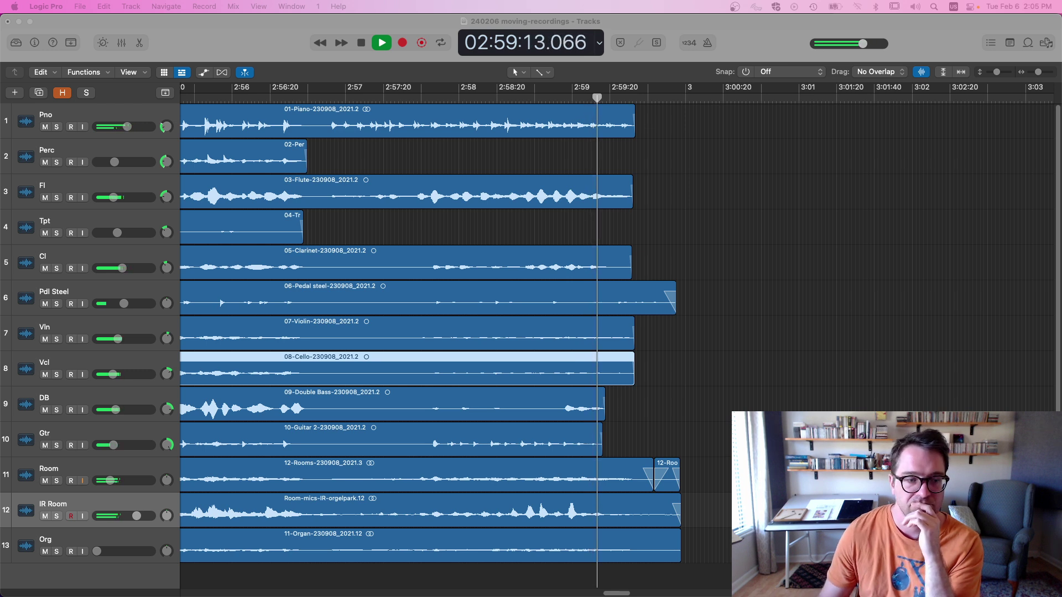
- Set the Room track's volume automation plateau after 02:59 to -34.0 dB and audition the mix until about 02:59:38
left_click(386, 484)
key("a")
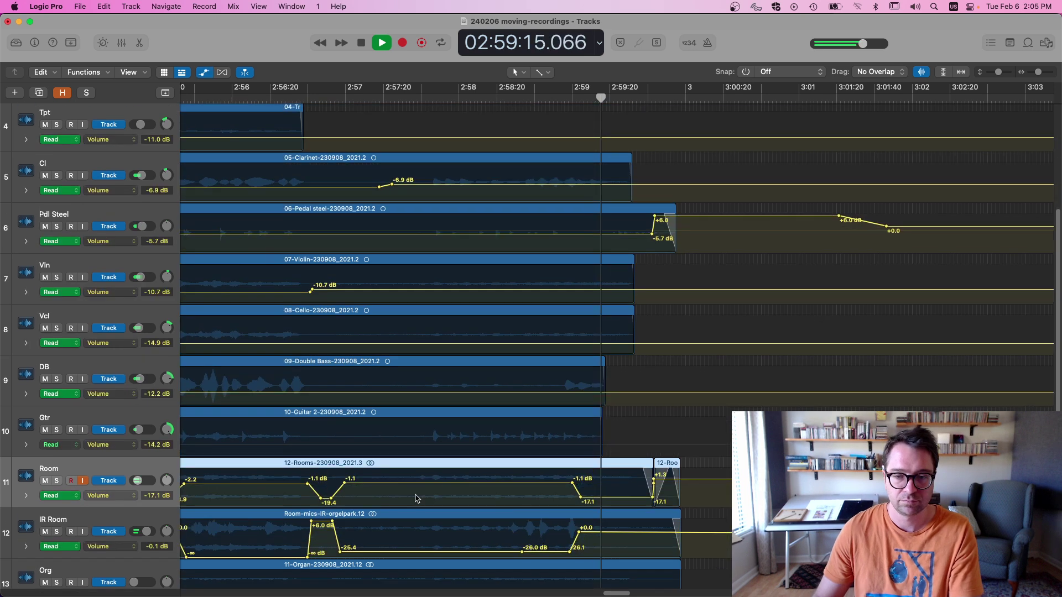
left_click_drag(608, 498, 607, 506)
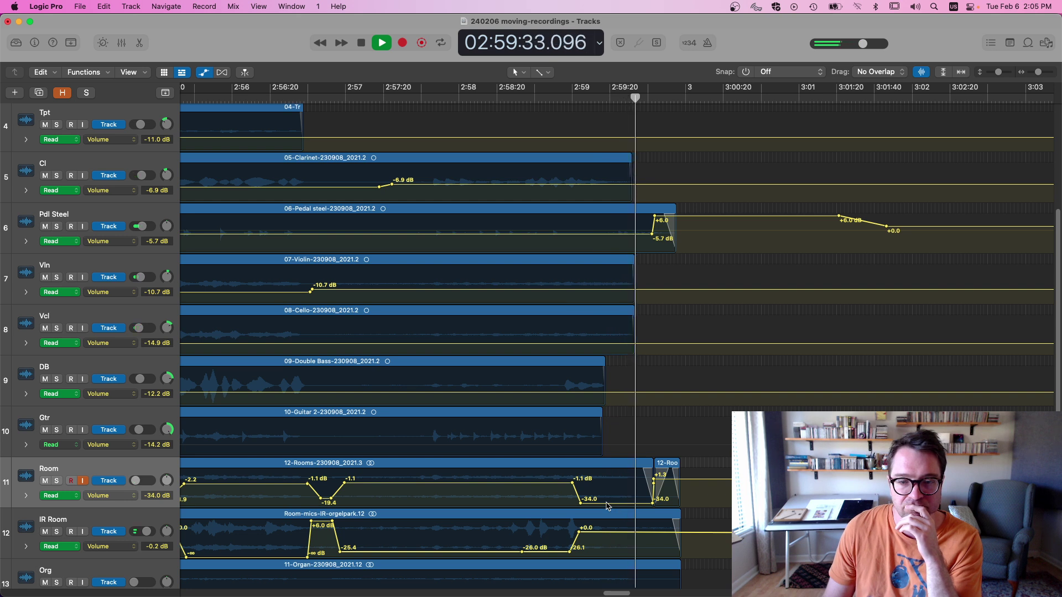
scroll(607, 506, "down", 1)
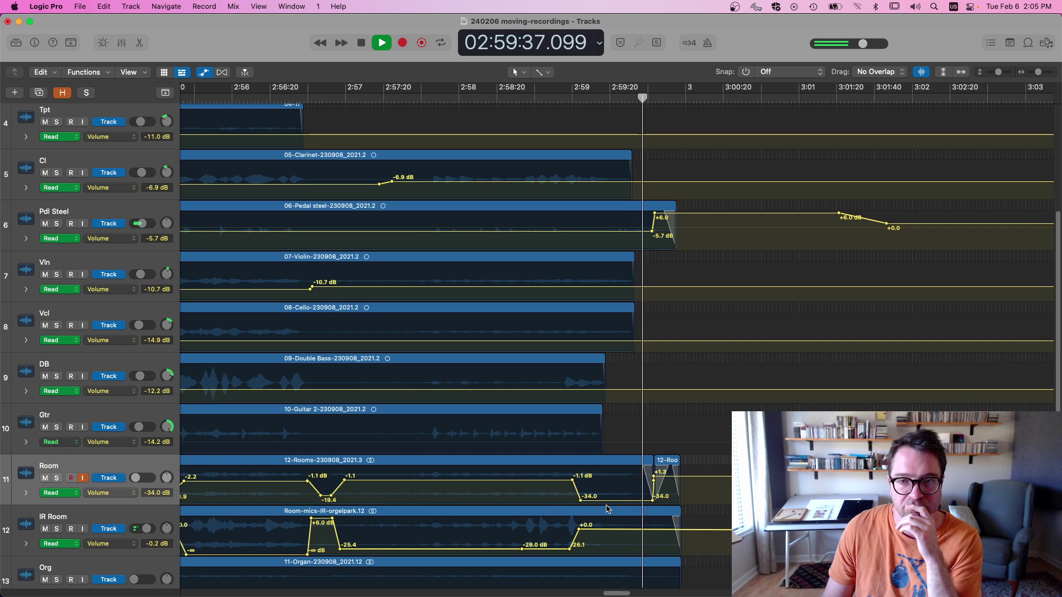
key("space")
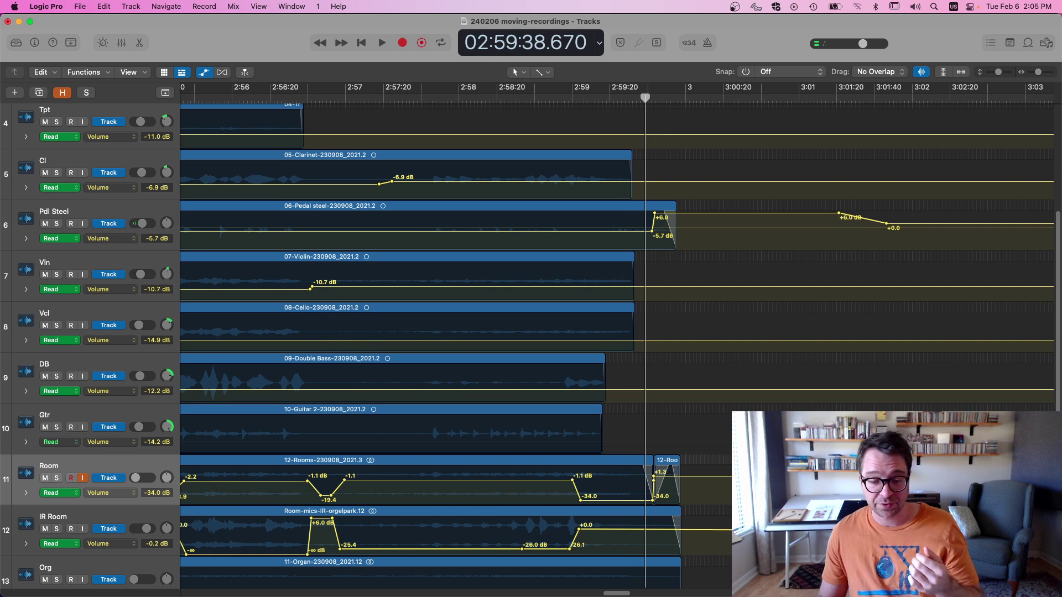
- Fit the whole session timeline in view to survey the regions and volume automation from the first track down
scroll(530, 409, "up", 5)
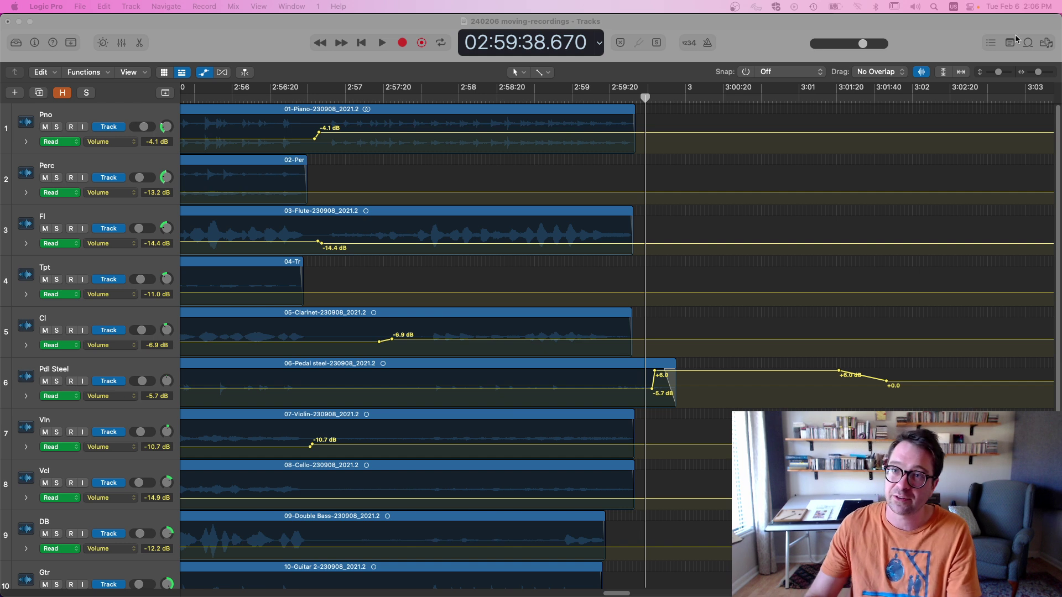
left_click(943, 71)
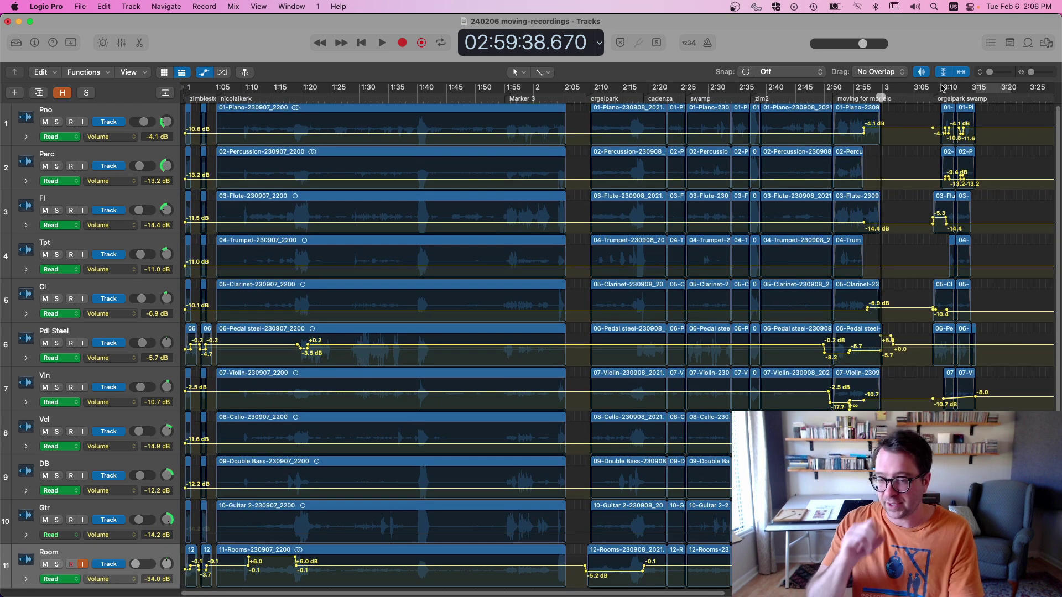